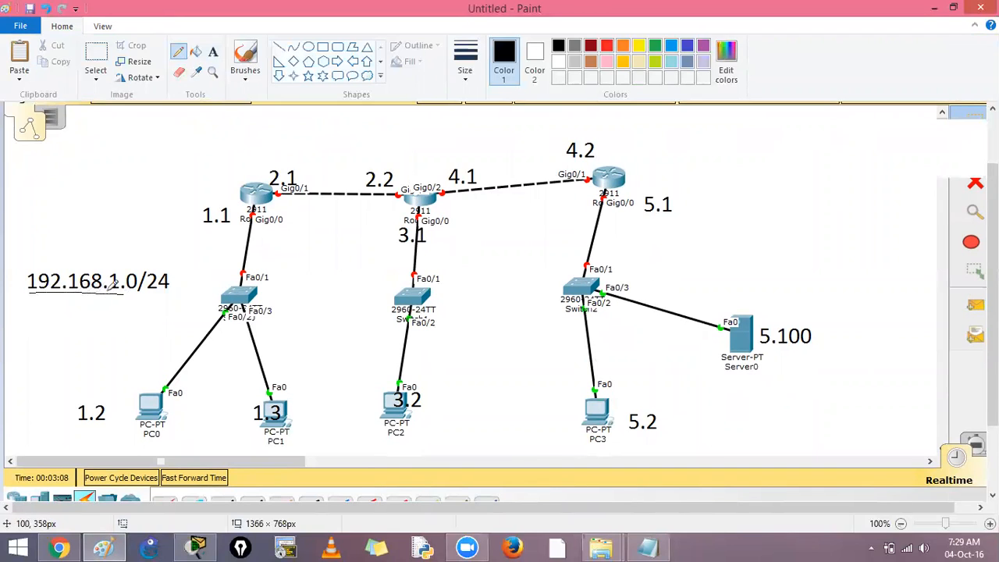
Step: Undo the thin underline and underline the 192.168 part of the network address 192.168.1.0/24 with a thicker pencil line
key(ctrl+z)
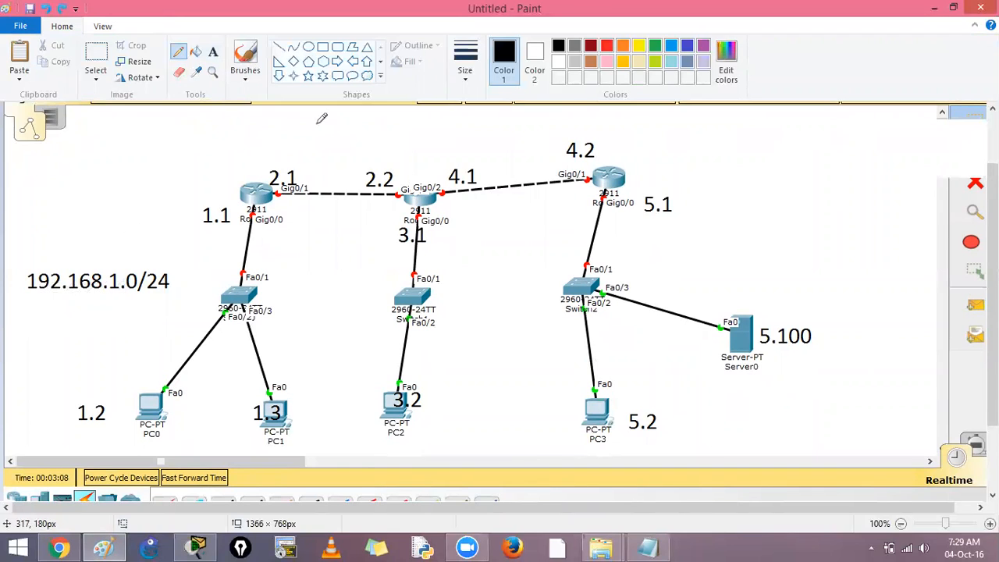
click(465, 61)
click(461, 143)
drag(27, 294, 97, 295)
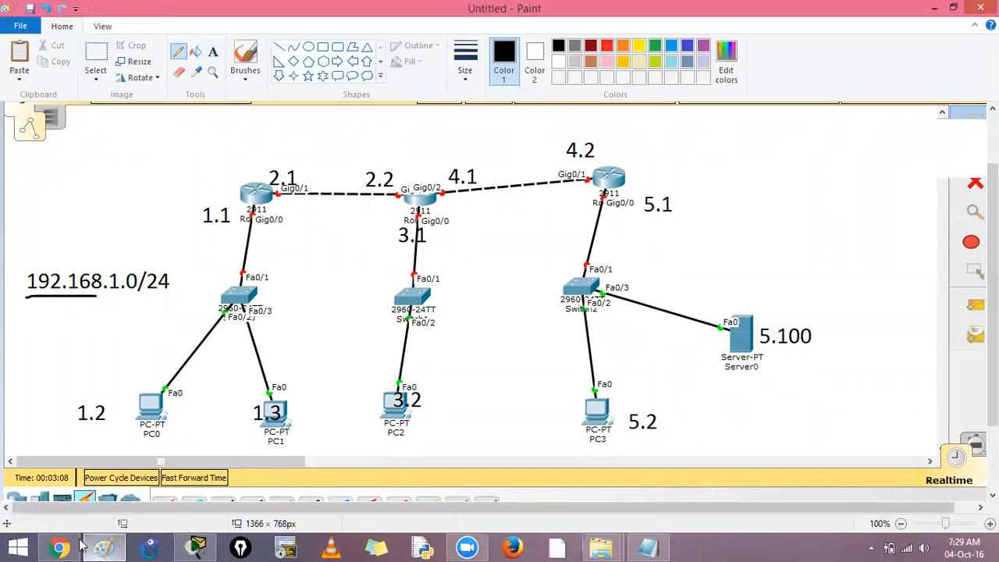
Step: Switch to the Notepad script and add interface g0/0 with IP address 192.168.1.1 255.255.255.0 and no shut for R1
click(196, 546)
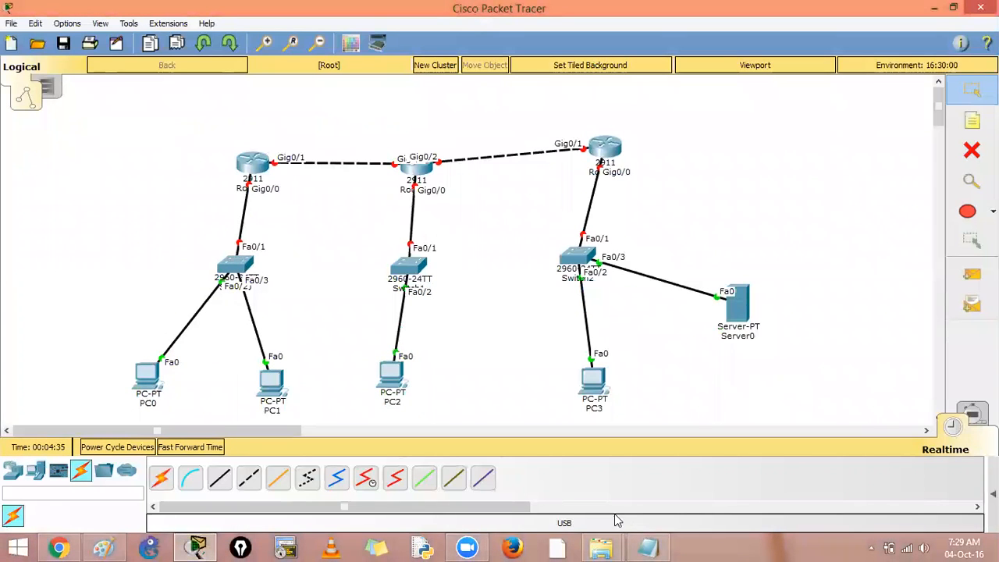
click(647, 546)
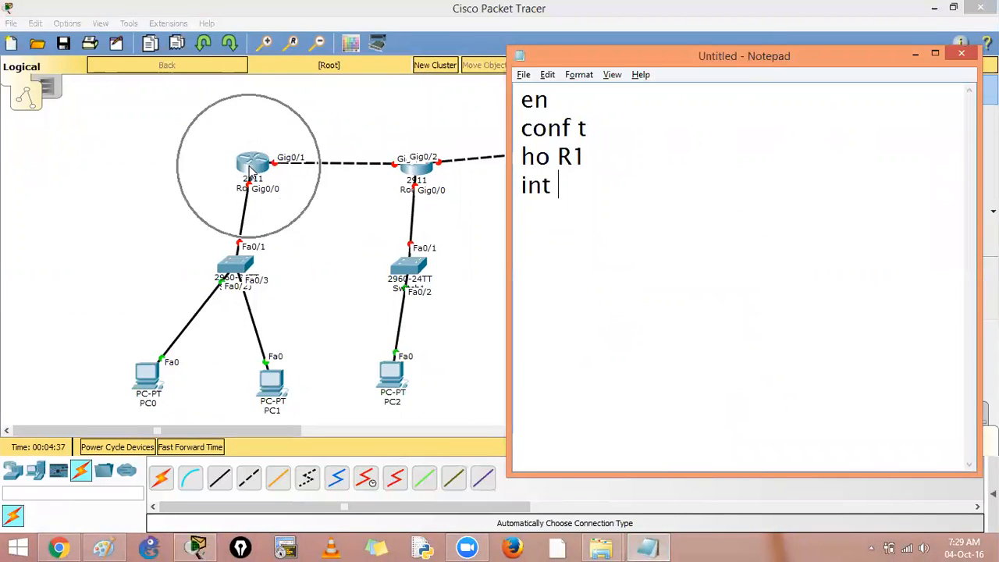
text(g0/0)
key(Return)
text(ipad)
key(BackSpace)
key(BackSpace)
text(add 192.168.1.1 255.255.255.0)
key(Return)
text(noshu)
key(Left)
key(Left)
key(BackSpace)
key(Left)
key(End)
Step: Add interface g0/1 with IP address 192.168.2.1 255.255.255.0 and no shut to the R1 script
text(int g0/1)
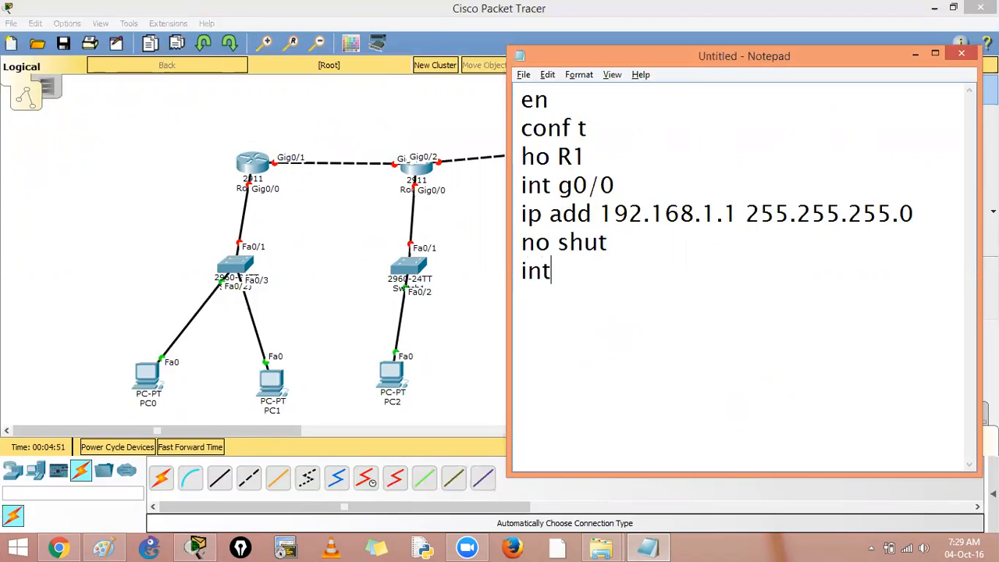
key(Return)
text(ip add 192.1)
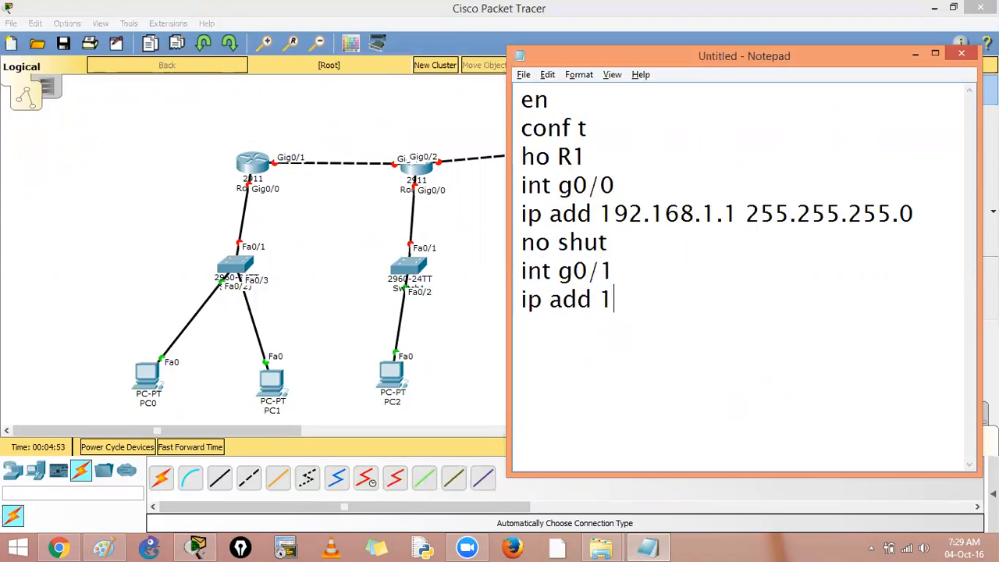
key(BackSpace)
text(.168.)
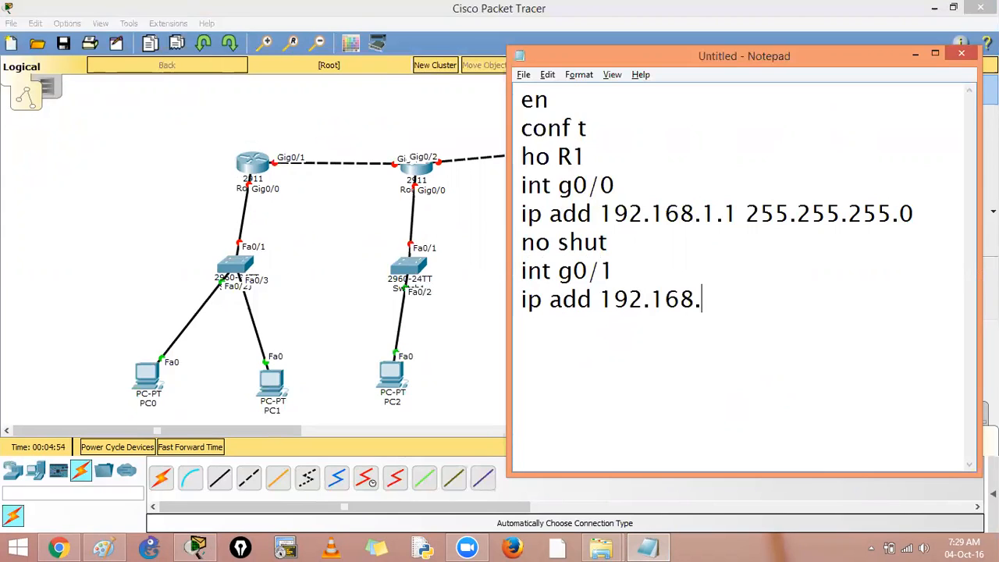
text(2.1 255.255.255.0)
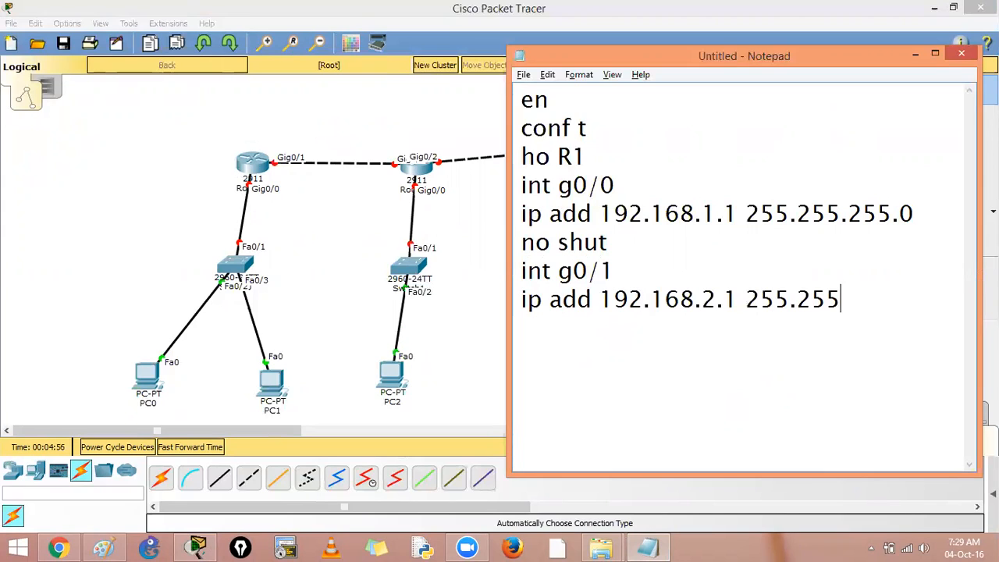
key(Return)
text(no shut)
key(Return)
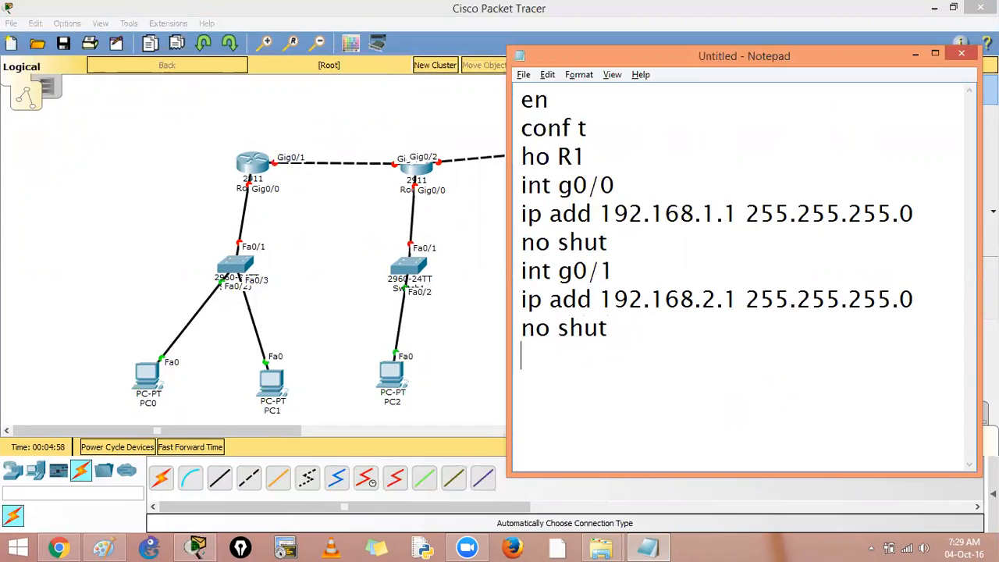
Step: Add the lines exit, router eigrp 1 and no auto to the R1 script
text(exit)
key(Return)
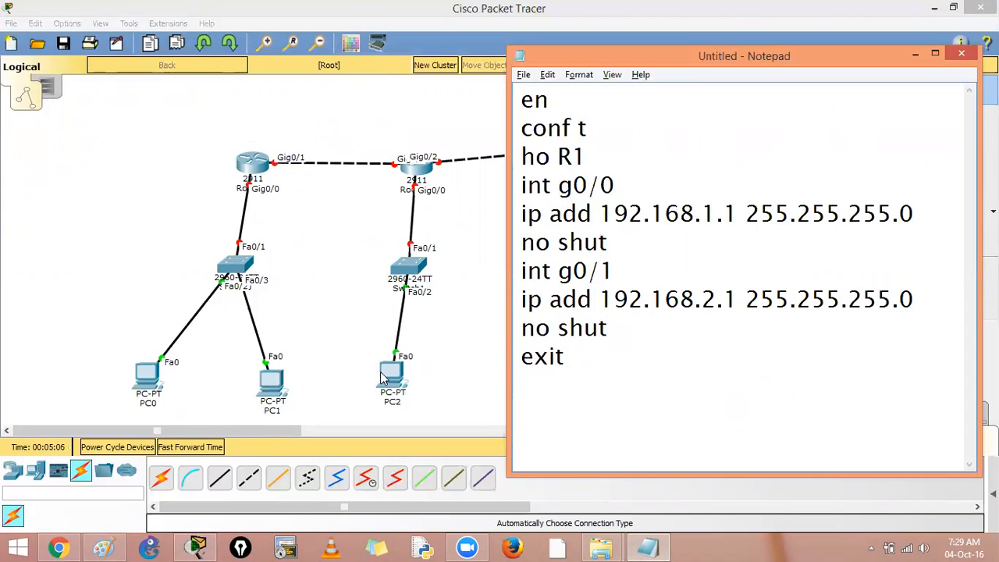
text(router eigrp 1)
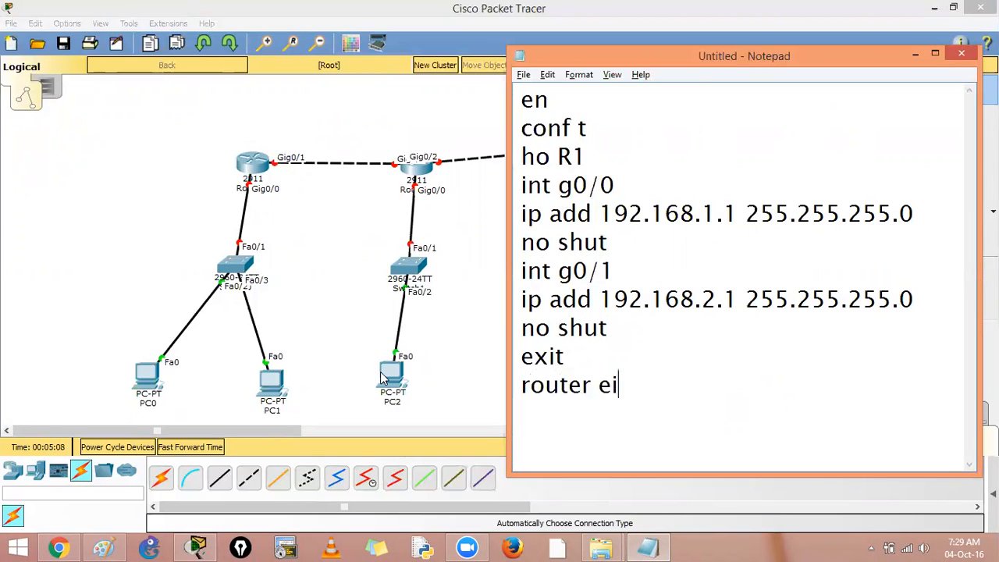
key(Return)
text(no auto)
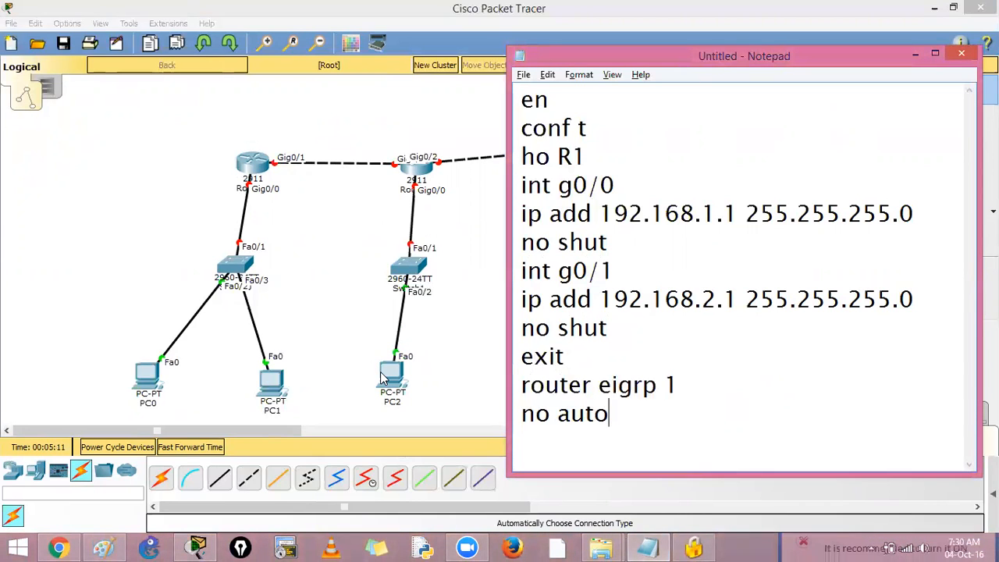
Step: Finish the EIGRP section of the script with the line network 0.0.0.0
key(Return)
text(net)
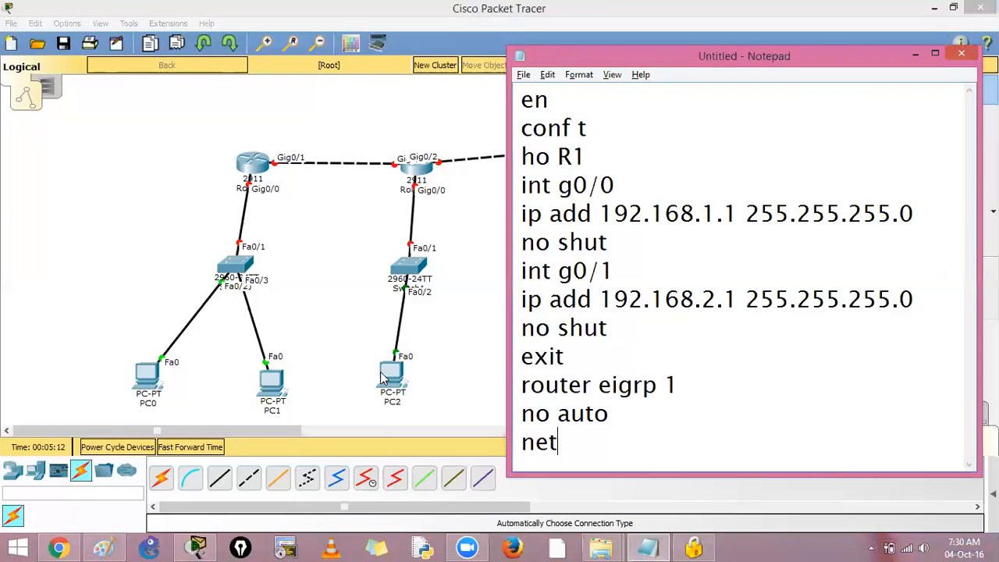
text(work 192.168.1.0)
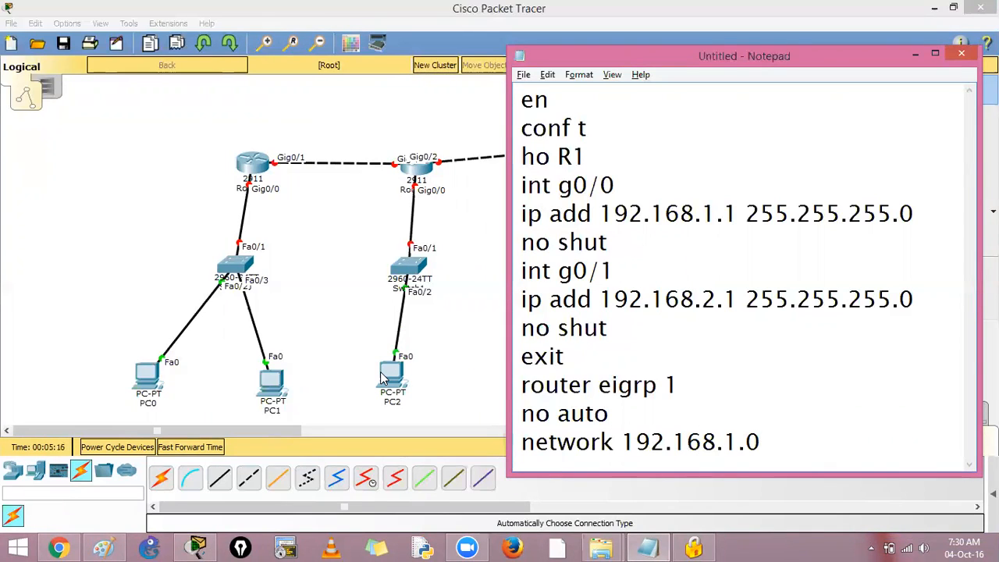
key(BackSpace)
key(BackSpace)
key(BackSpace)
key(BackSpace)
key(BackSpace)
key(BackSpace)
key(BackSpace)
key(BackSpace)
key(BackSpace)
key(BackSpace)
key(BackSpace)
text(0.0.0)
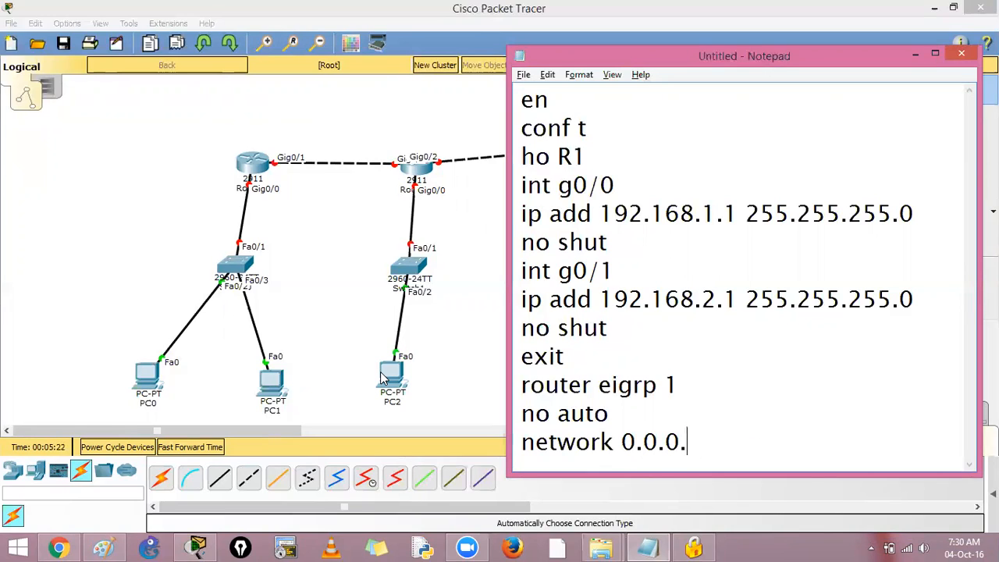
text(.0)
Step: Copy the whole R1 script and open Router0's command line in Packet Tracer, maximized
key(ctrl+a)
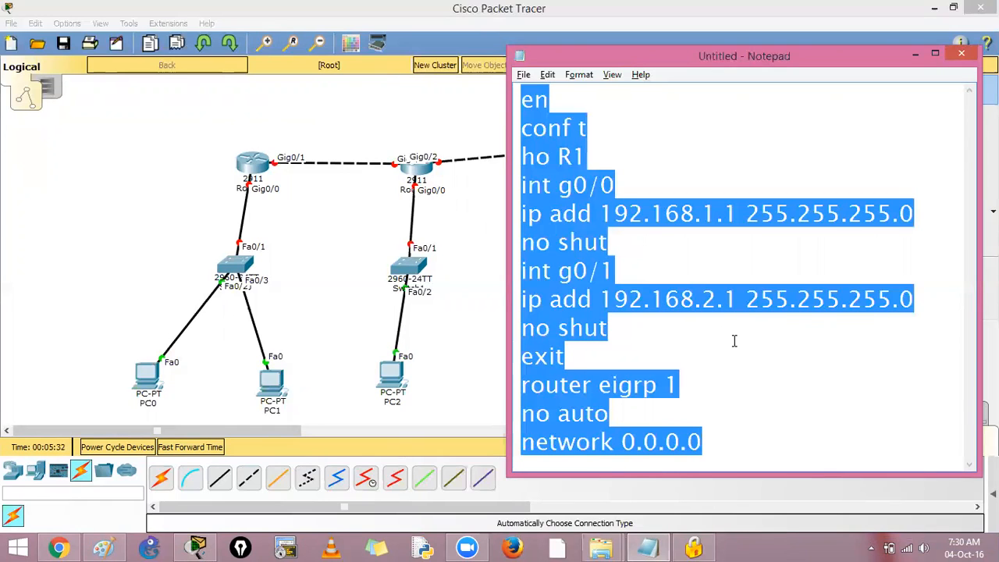
click(734, 340)
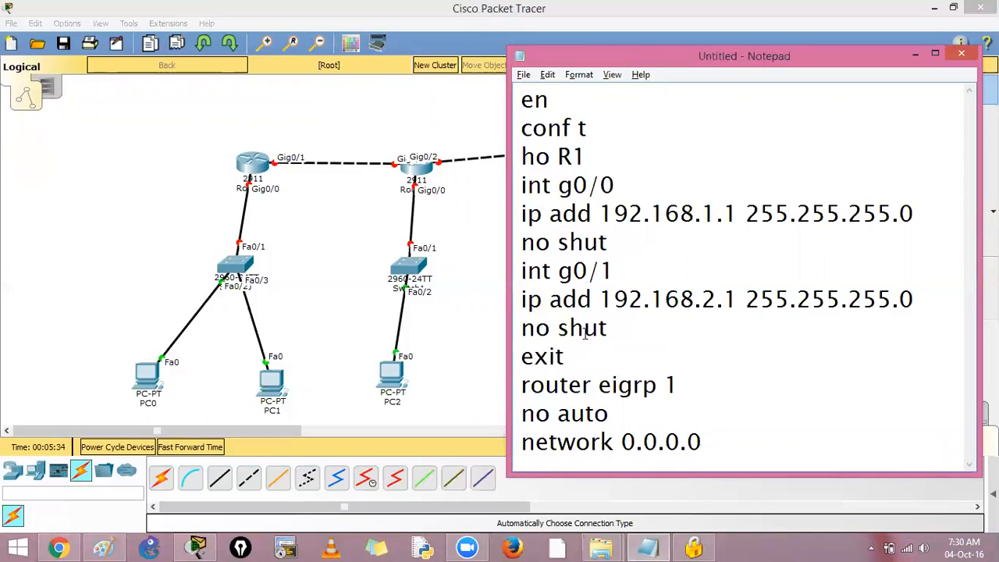
click(261, 173)
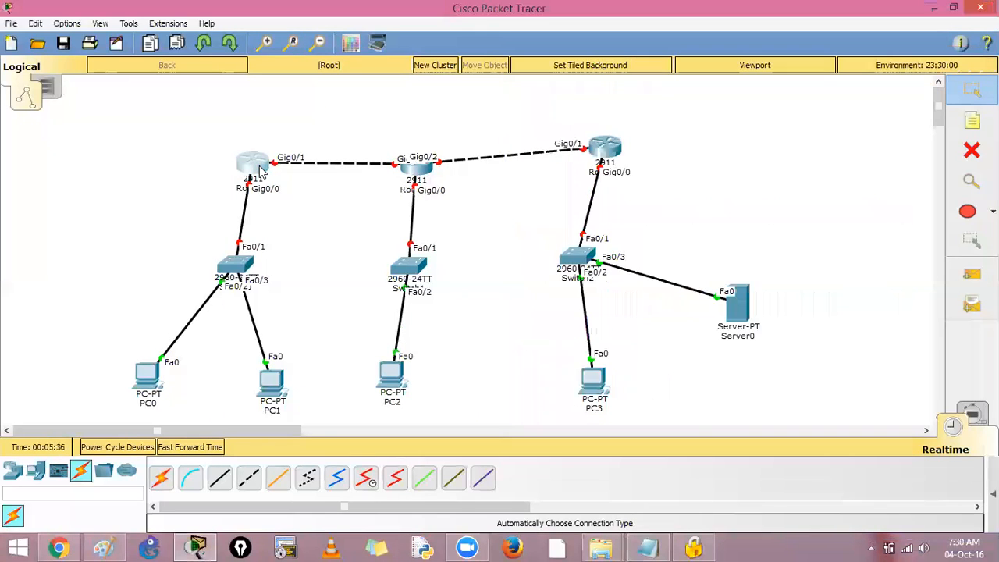
click(418, 134)
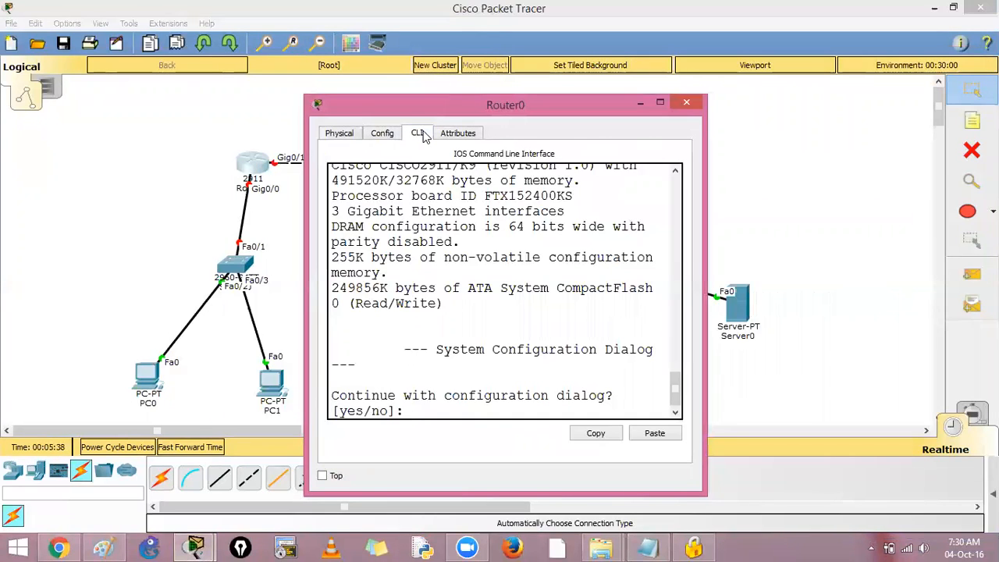
click(659, 102)
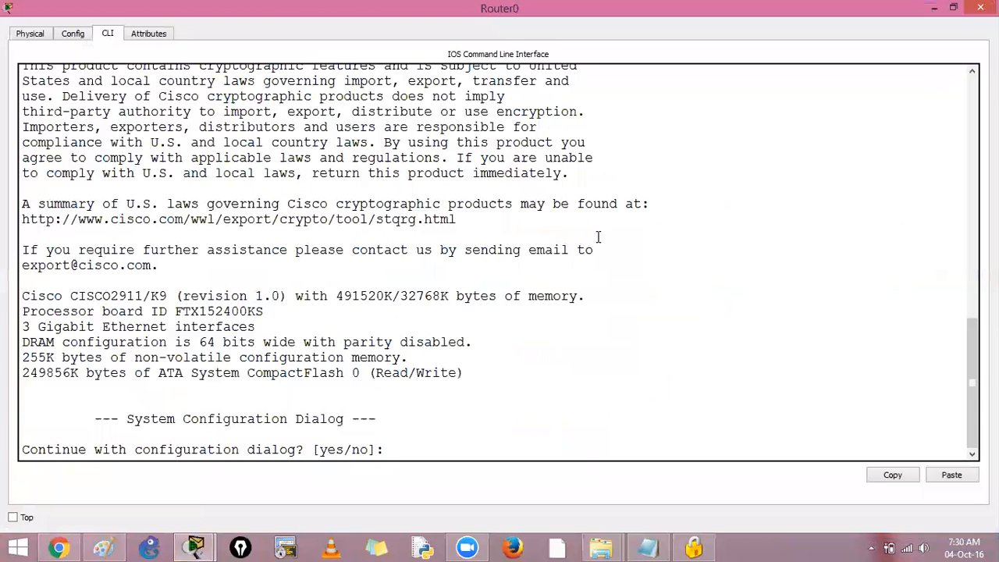
Step: Bring up the Router> prompt and paste the copied R1 configuration script into it
key(Return)
key(Return)
key(Return)
key(Return)
right_click(405, 406)
click(441, 430)
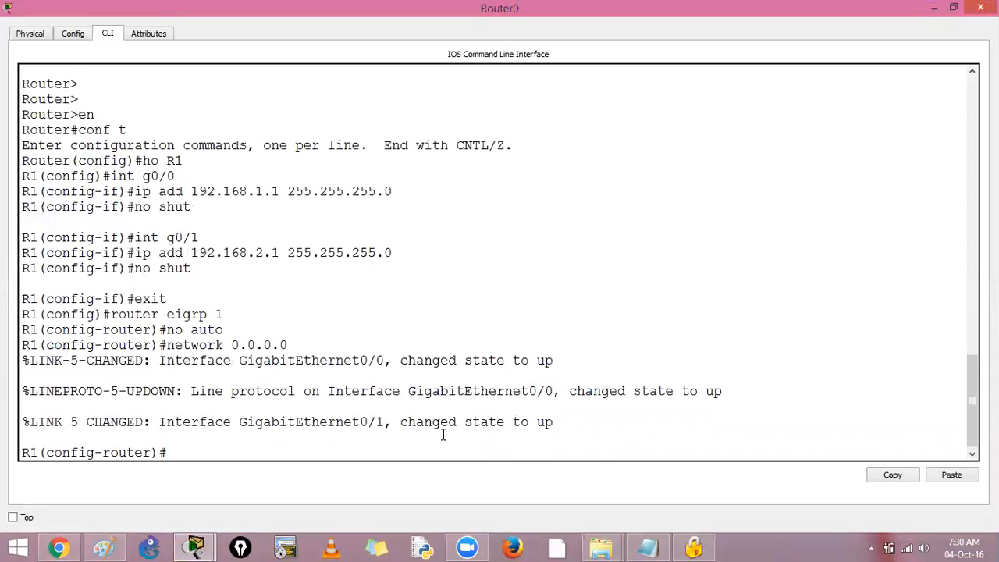
Step: Leave configuration mode, save the configuration with copy run start under the default file name, and close Router0's window
key(Return)
key(ctrl+z)
text(copy ru)
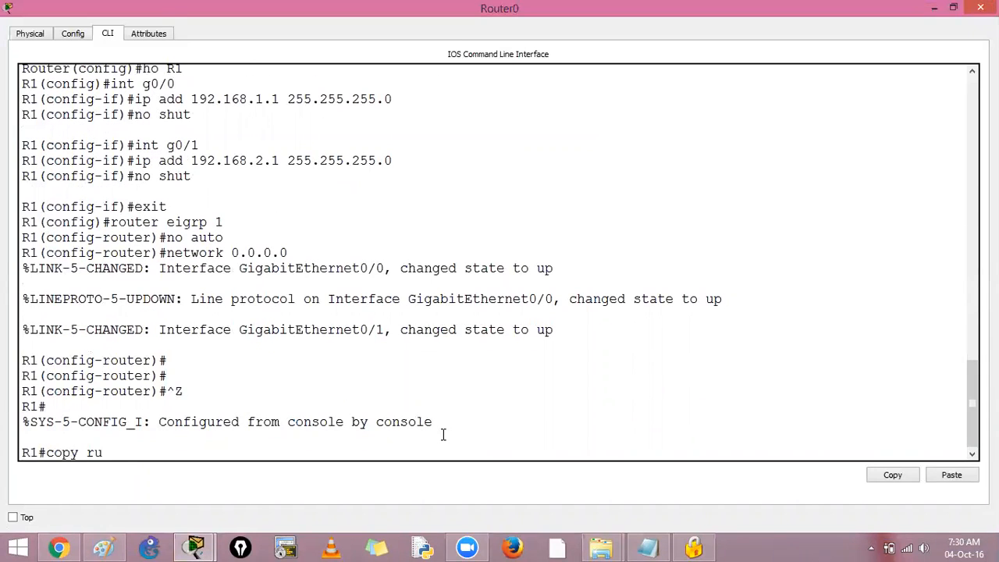
text(n start)
key(Return)
key(Return)
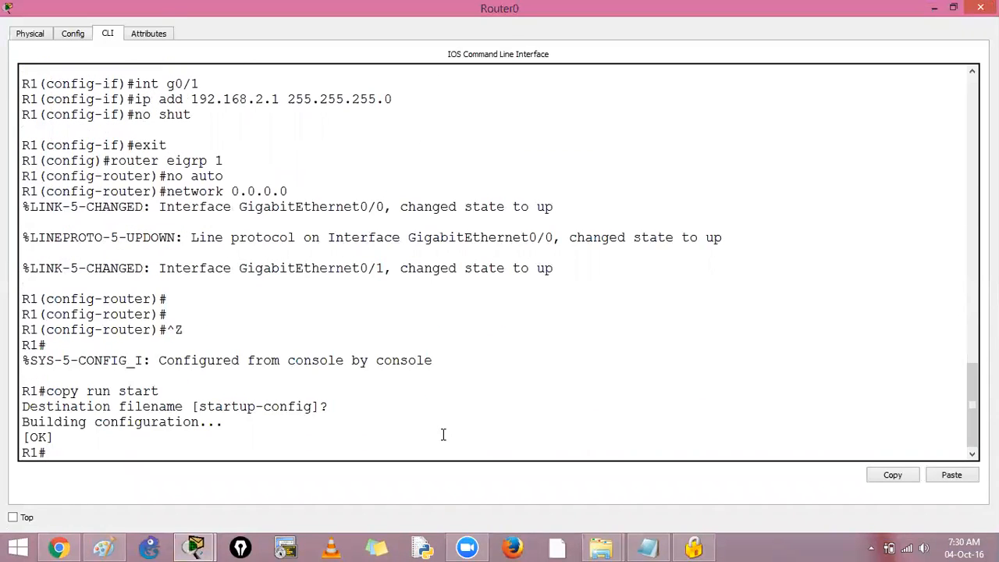
key(alt+F4)
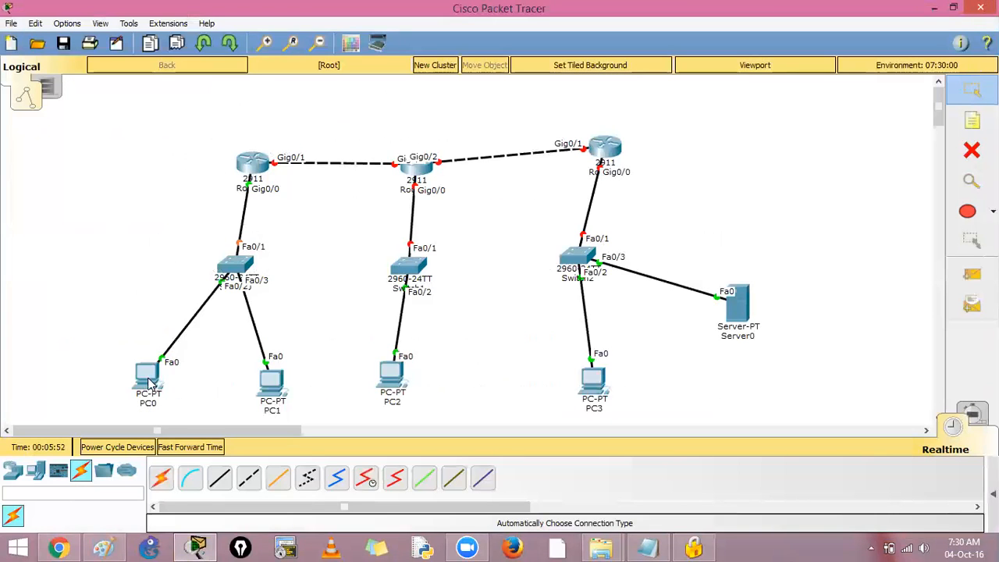
Step: Give PC0 the static IP address 192.168.1.2, mask 255.255.255.0 and default gateway 192.168.1.1
click(310, 133)
click(277, 178)
text(192.)
key(Tab)
key(Tab)
text(192.168.1.1)
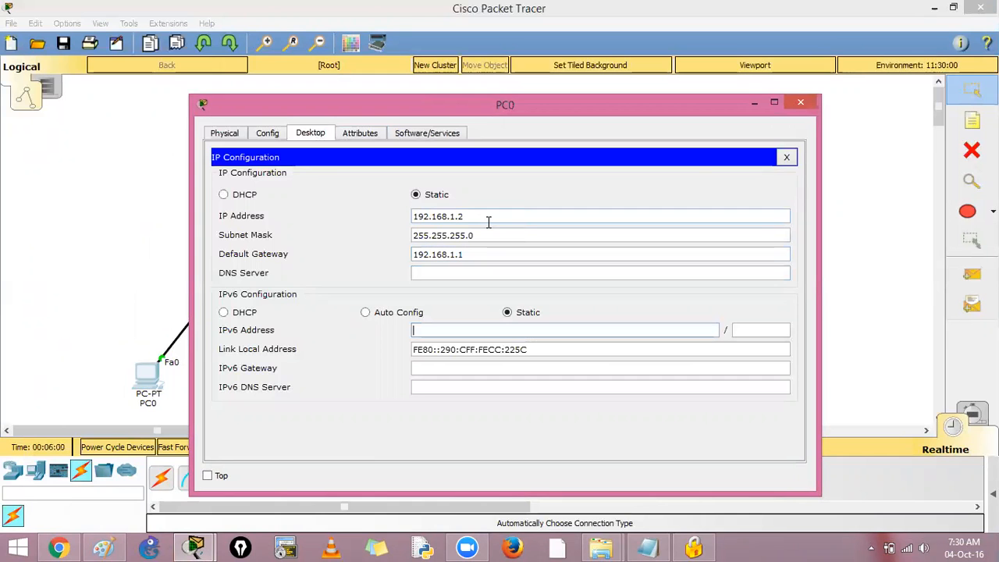
click(800, 102)
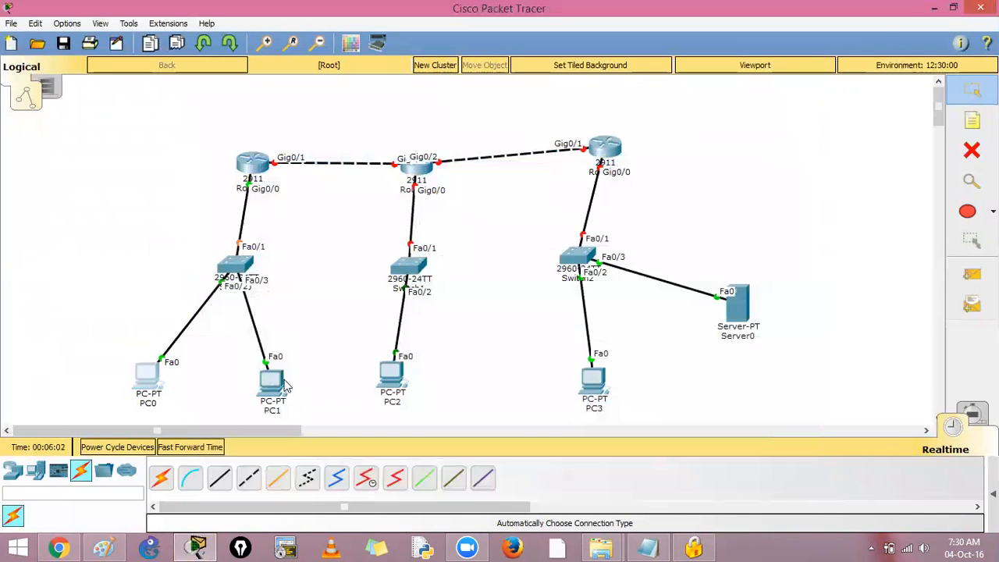
Step: Give PC1 the static IP address 192.168.1.3, mask 255.255.255.0 and default gateway 192.168.1.1
click(286, 382)
click(310, 133)
click(263, 189)
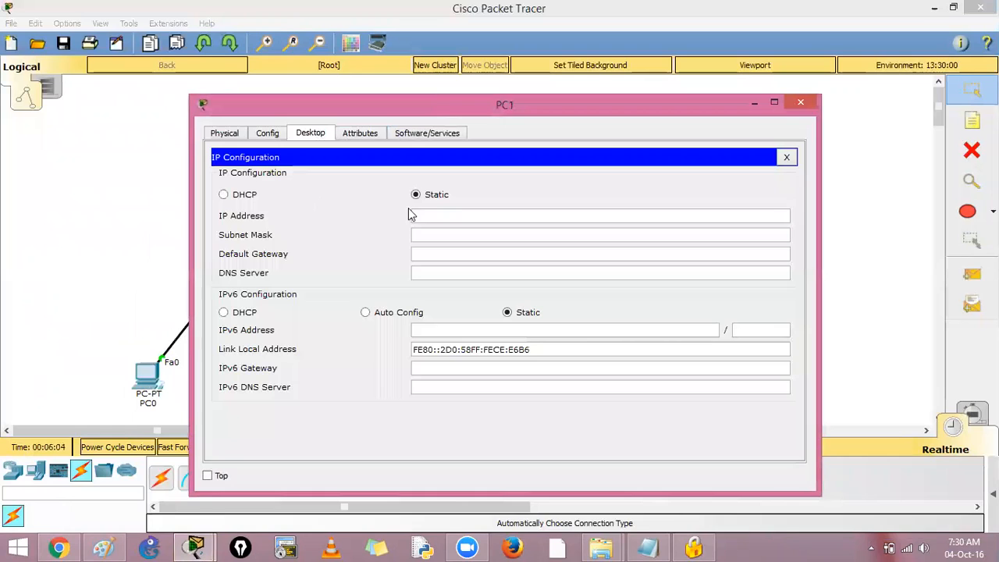
text(192.168.1.3)
key(Tab)
key(Tab)
text(19)
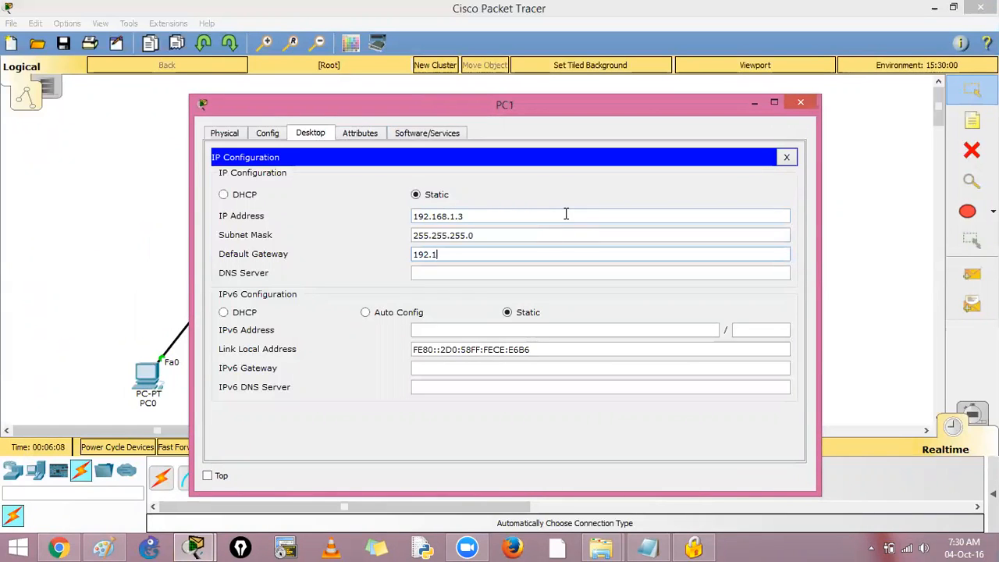
text(2.168.1.1)
click(786, 156)
click(800, 101)
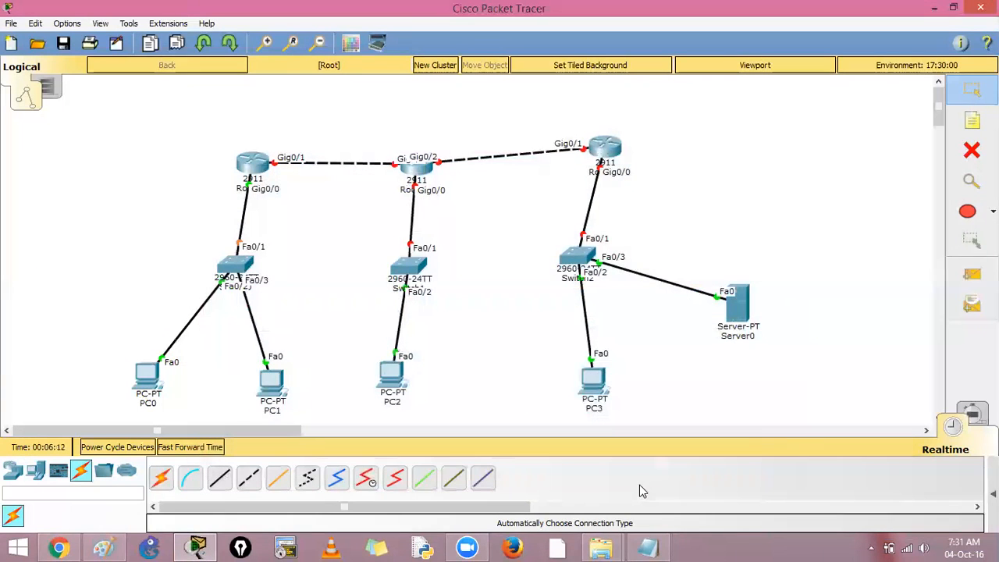
Step: In the Notepad script, change the hostname to R2 and the first interface to g0/2
click(647, 546)
click(591, 154)
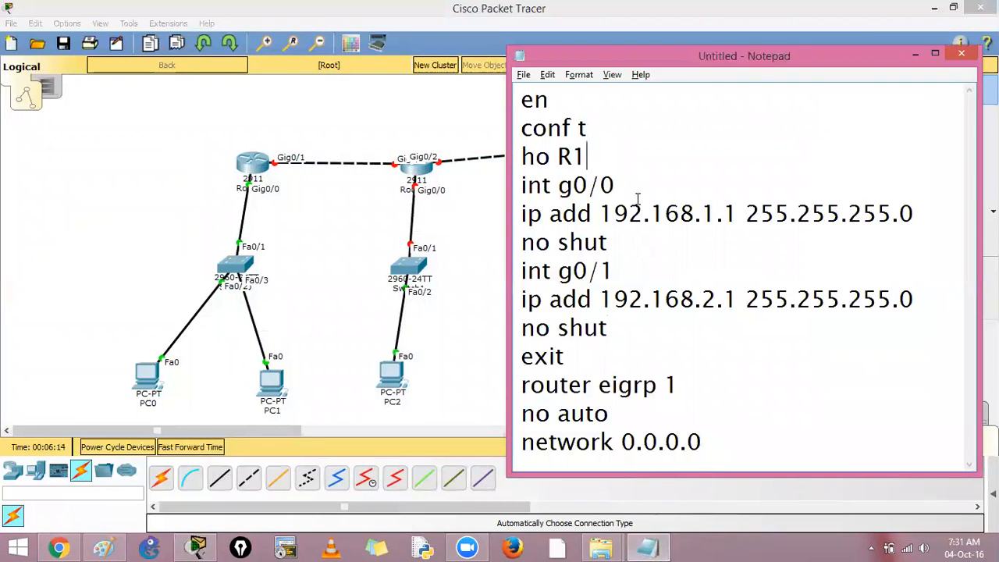
key(BackSpace)
text(2)
click(623, 185)
key(BackSpace)
text(2)
Step: Change the first interface's IP address in the script to 192.168.2.2
click(713, 212)
key(BackSpace)
text(2)
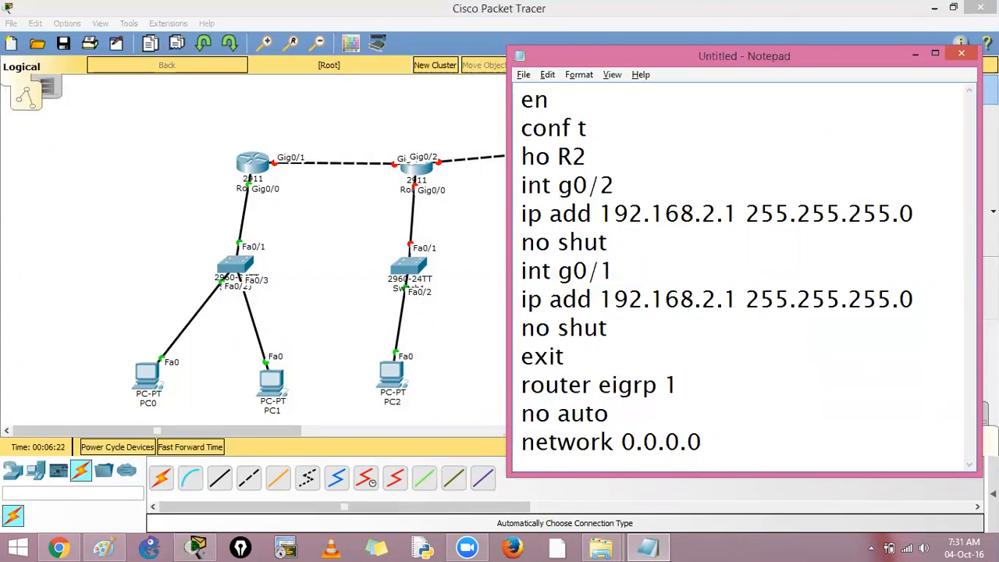
click(741, 213)
key(BackSpace)
text(2)
Step: Change the script's second interface to g0/0 and its IP address to 192.168.3.1
click(621, 273)
key(BackSpace)
text(0)
key(BackSpace)
text(3)
key(Down)
key(Down)
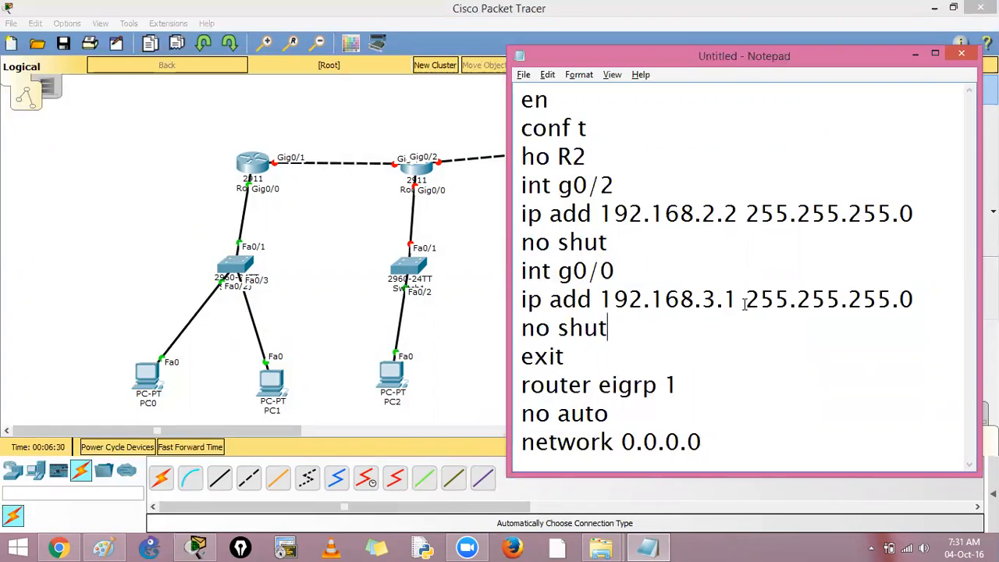
Step: Insert a third interface line, int g0/2, after the second no shut, followed by a new line
key(Up)
key(Right)
key(Return)
text(int g0/2)
key(Return)
text(i)
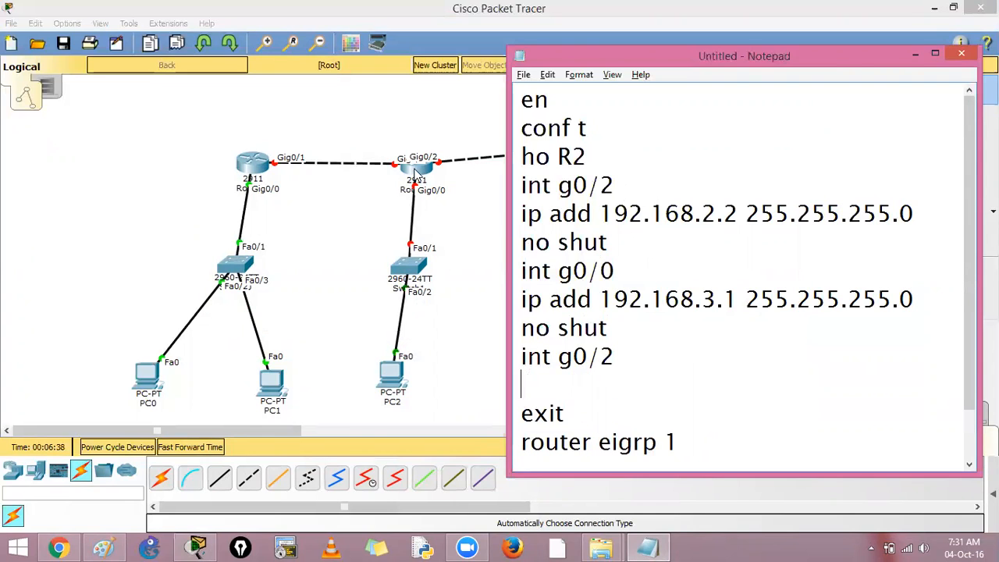
Step: Move the middle router up in the topology to separate its port labels, and set the script's first interface to g0/1
click(440, 195)
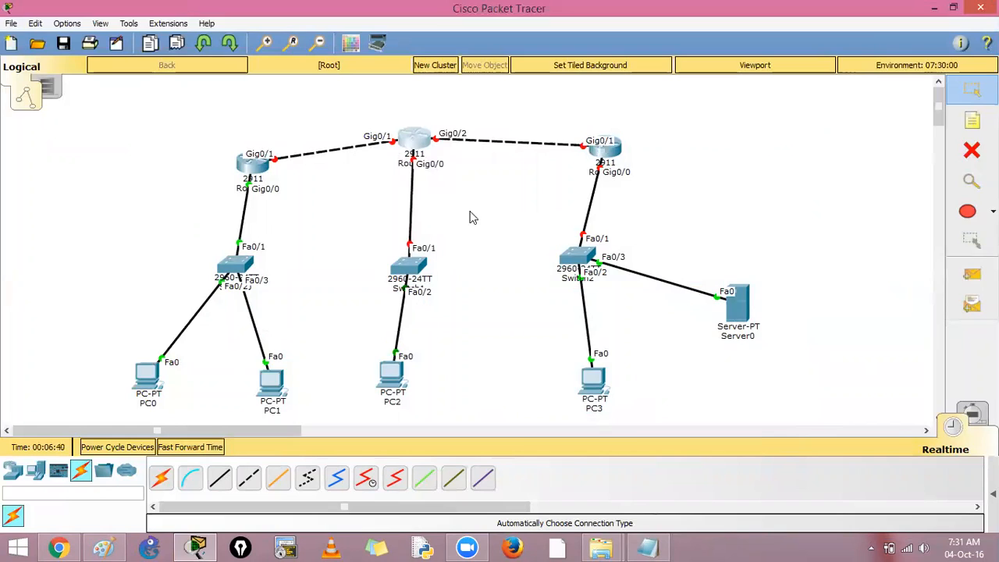
key(alt+Tab)
click(616, 185)
key(BackSpace)
text(1)
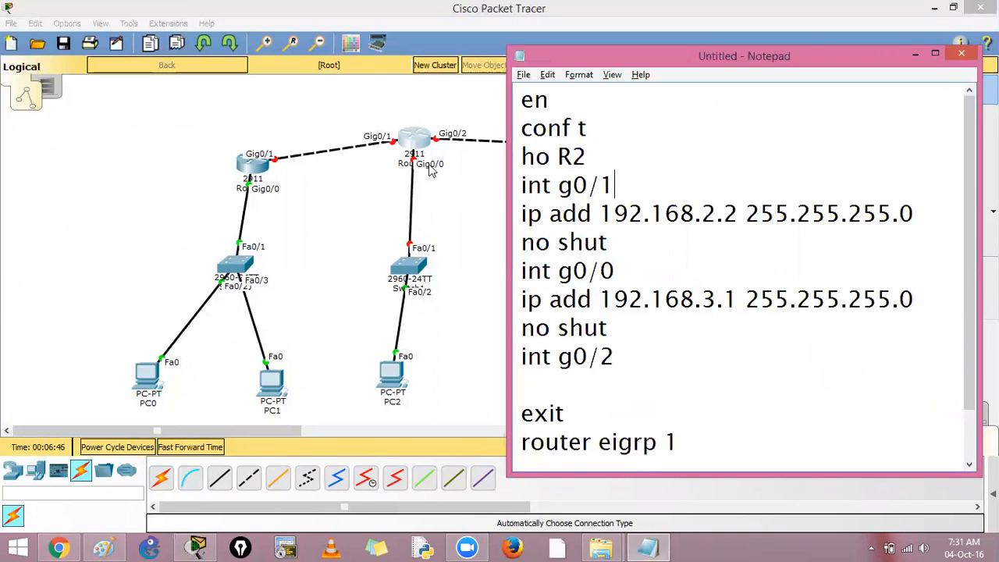
Step: Under the script's int g0/2 line, add ip add 192.168.4.1 255.255.255.0 followed by no shut
click(624, 356)
text(ip ad)
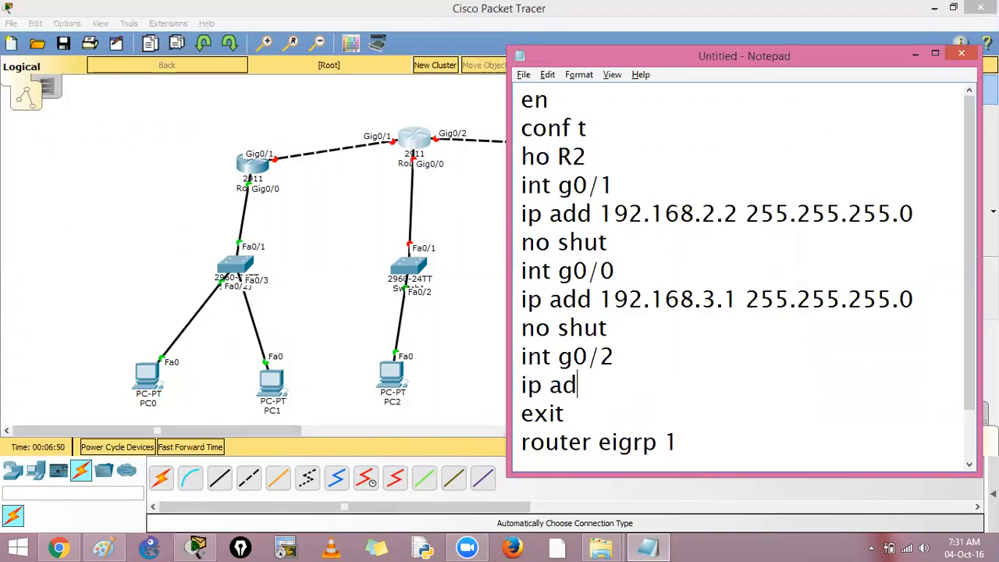
text(d 192.168.4.)
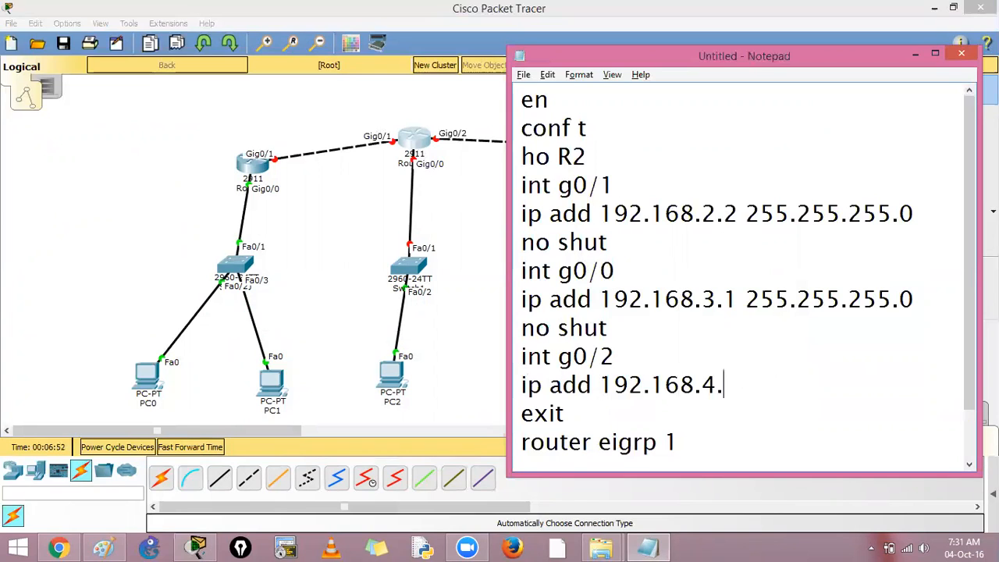
text(1 255.255.255.0)
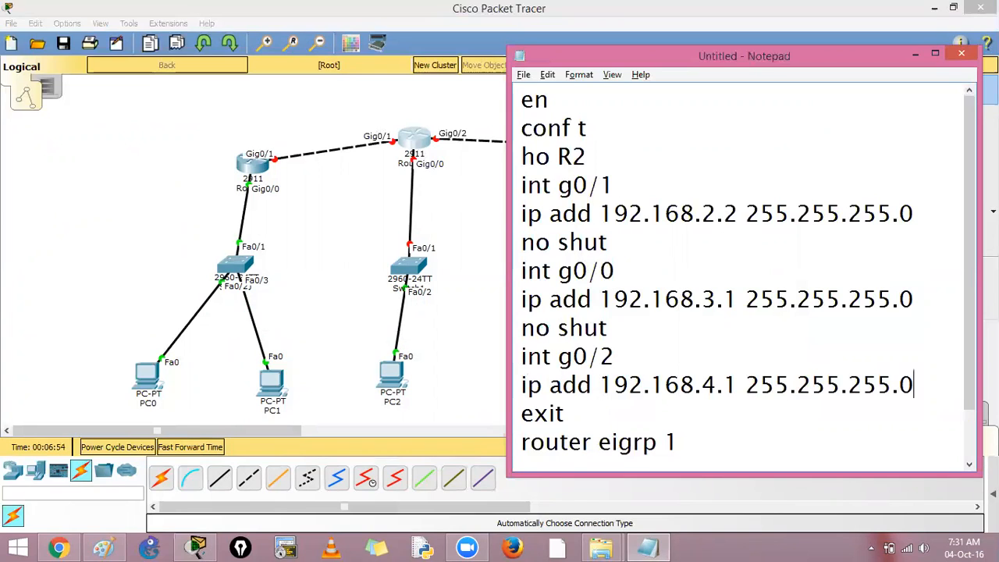
key(Return)
text(no shut)
Step: Check the EIGRP lines at the end of the script and copy the entire script
key(Left)
key(Left)
key(Left)
key(Left)
key(Down)
key(Down)
key(End)
key(Return)
text(noauto)
key(Left)
key(Left)
key(Left)
key(Left)
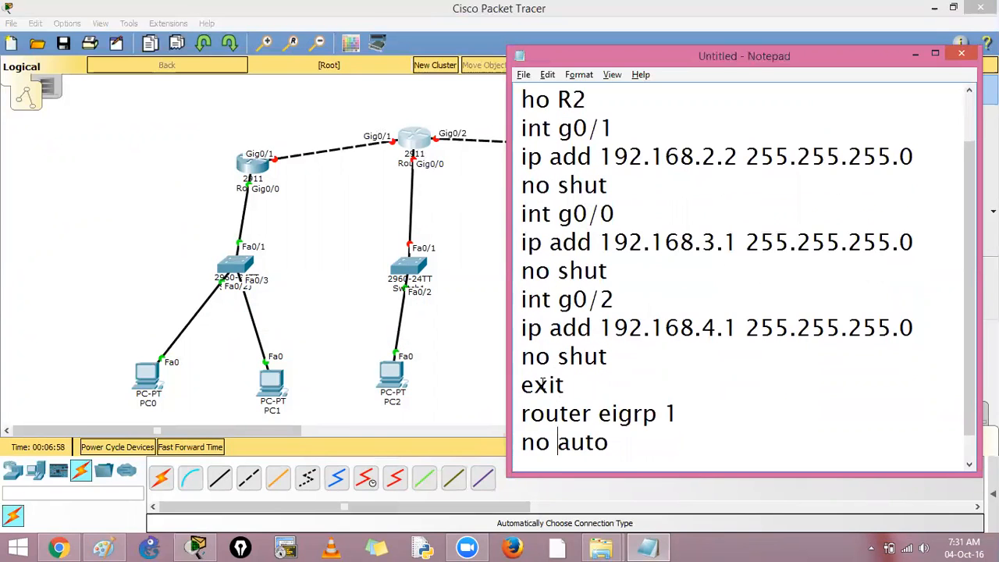
key(Down)
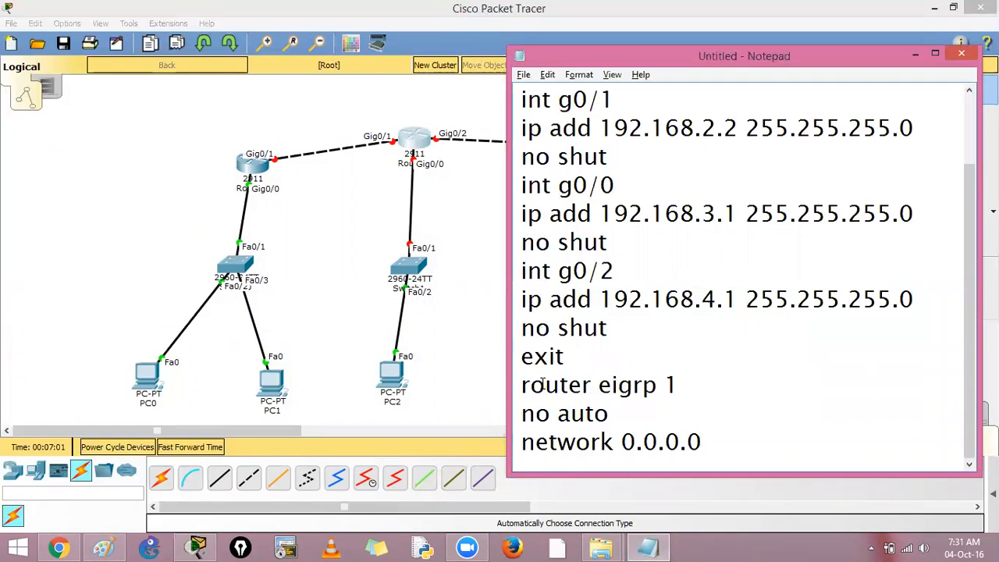
key(ctrl+a)
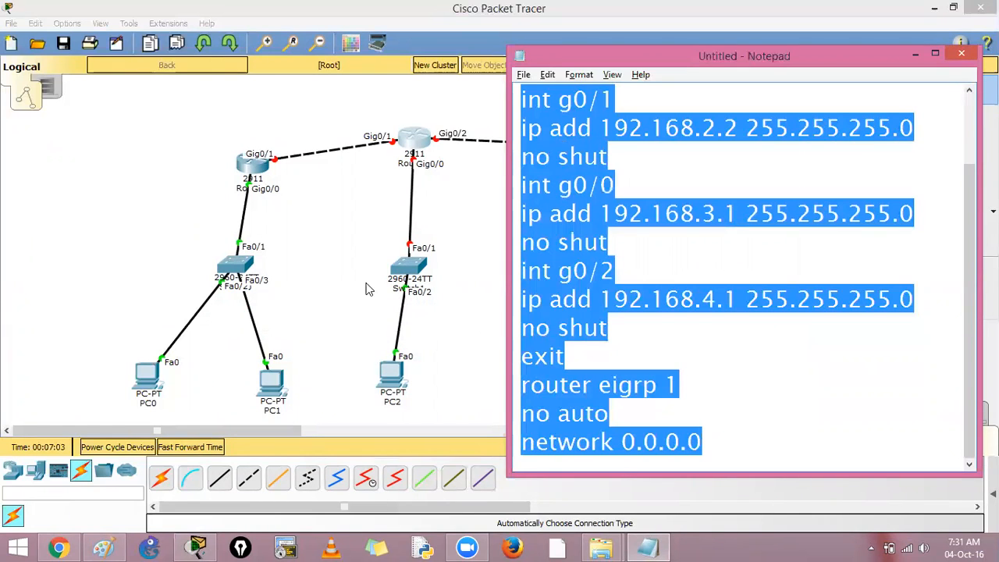
Step: Run the copied R2 script in Router1's command line and save the running configuration
click(412, 138)
click(418, 133)
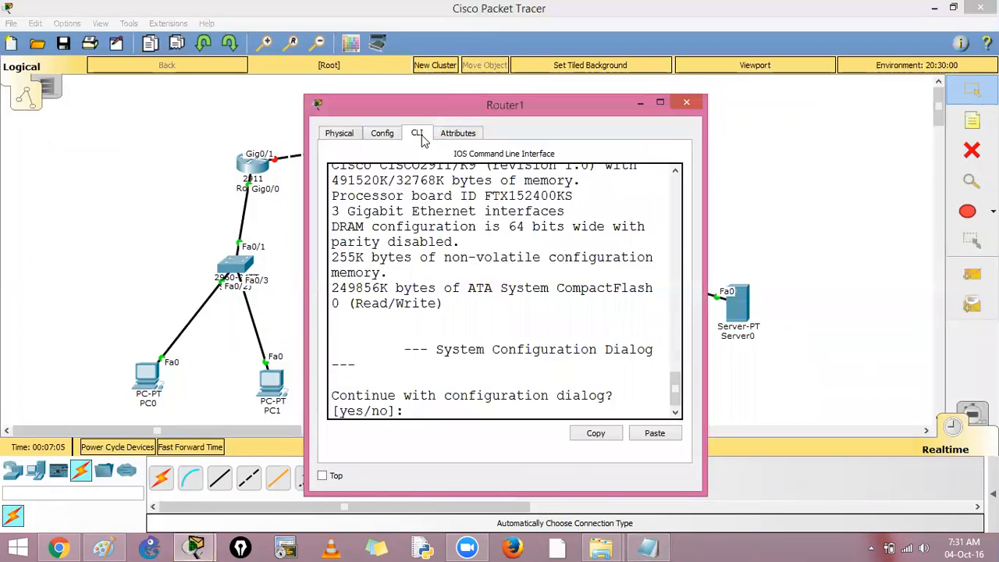
click(659, 102)
key(Return)
key(ctrl+c)
key(Return)
key(Return)
right_click(592, 202)
click(607, 226)
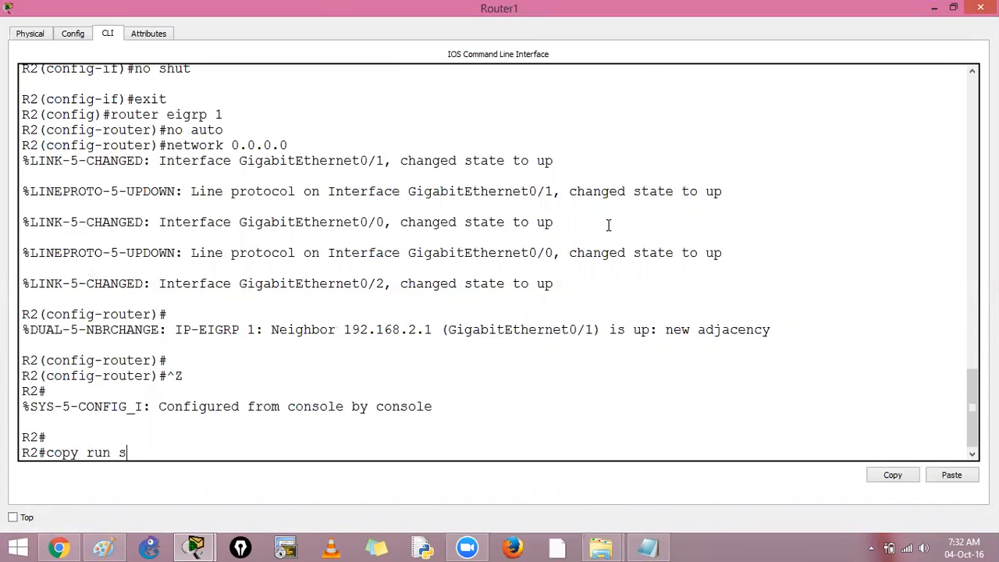
key(Escape)
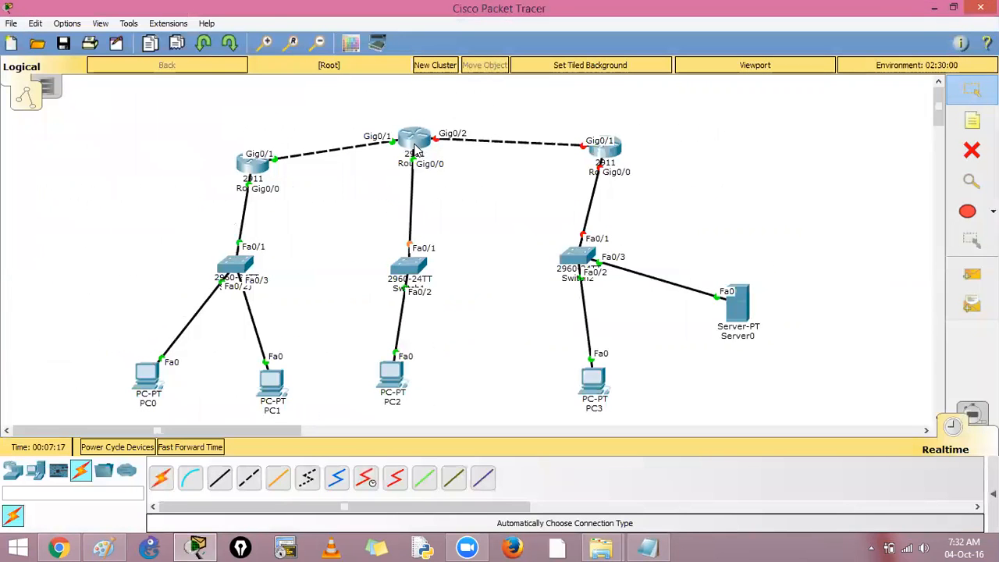
Step: Switch to the Paint diagram and tick off the addresses 1.2, 1.3, 1.1, 2.1, 2.2, 3.1, 4.1 and 3.2
click(104, 546)
drag(133, 383, 157, 378)
drag(248, 417, 277, 402)
drag(183, 210, 218, 201)
drag(270, 166, 314, 147)
drag(373, 166, 413, 158)
drag(372, 237, 403, 229)
drag(452, 160, 481, 156)
drag(384, 385, 422, 375)
Step: Undo the tick marks drawn on the Paint diagram
key(ctrl+z)
key(ctrl+z)
key(ctrl+z)
key(ctrl+z)
key(ctrl+z)
key(ctrl+z)
key(ctrl+z)
key(ctrl+z)
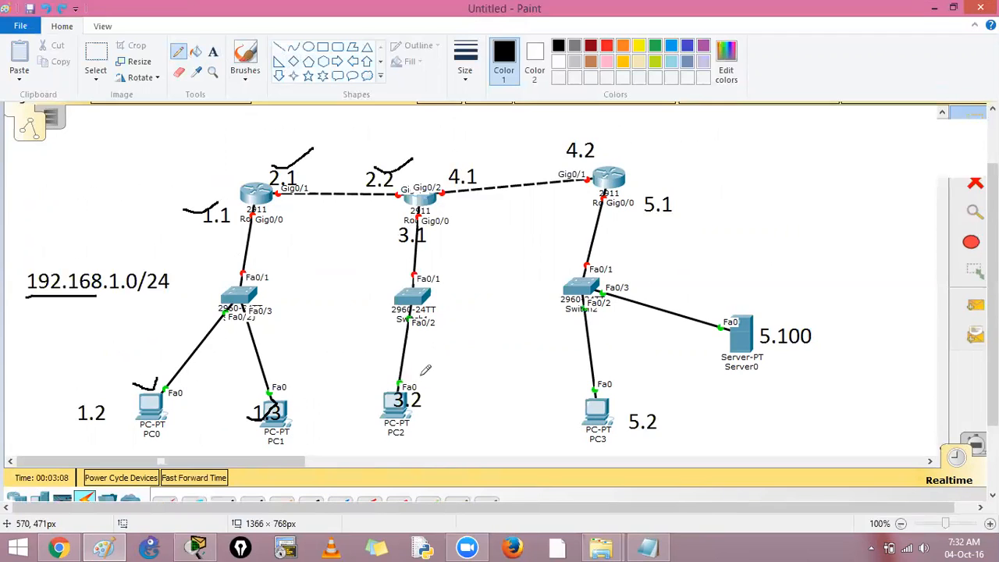
Step: Return to Packet Tracer and set PC2's IP address to 192.168.3.2, mask 255.255.255.0 and default gateway 192.168.3.1
key(alt+Tab)
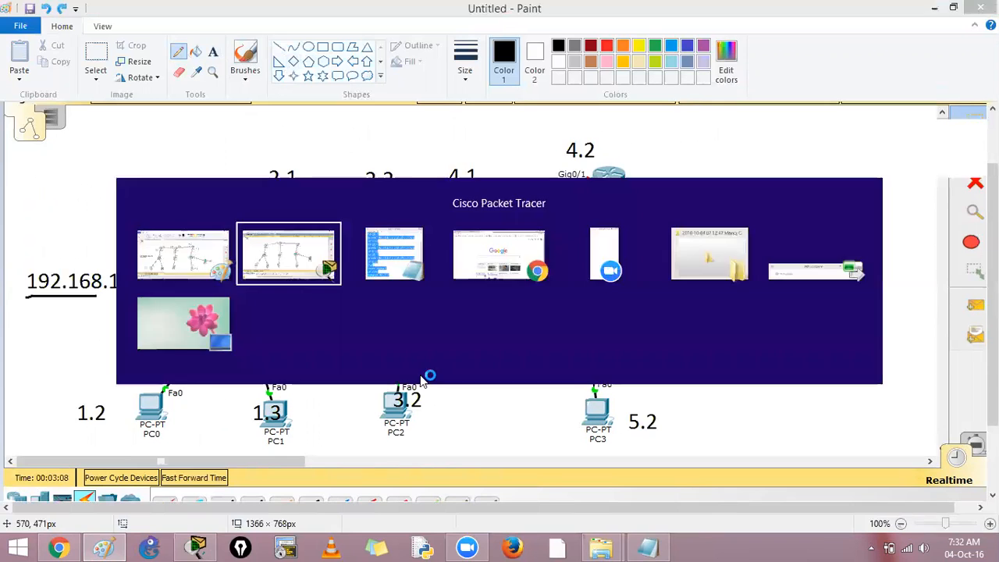
click(392, 379)
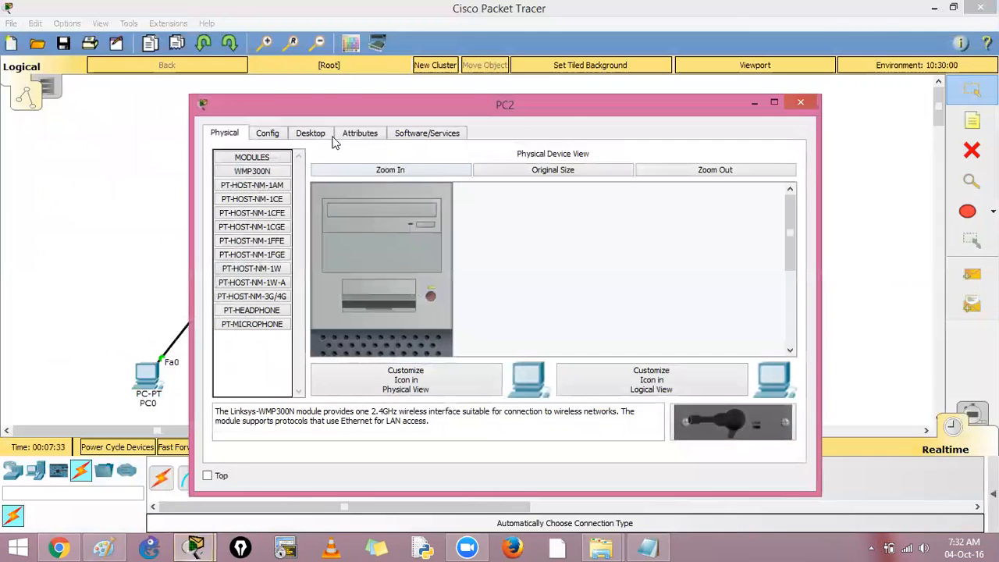
click(310, 132)
click(268, 176)
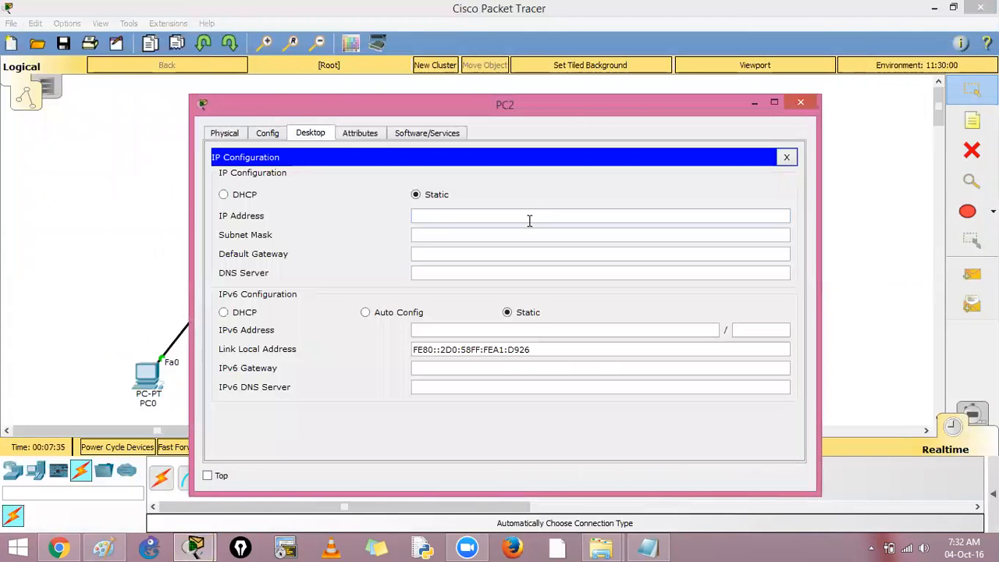
text(192.168.3.2)
key(Tab)
key(Tab)
text(192.168.3)
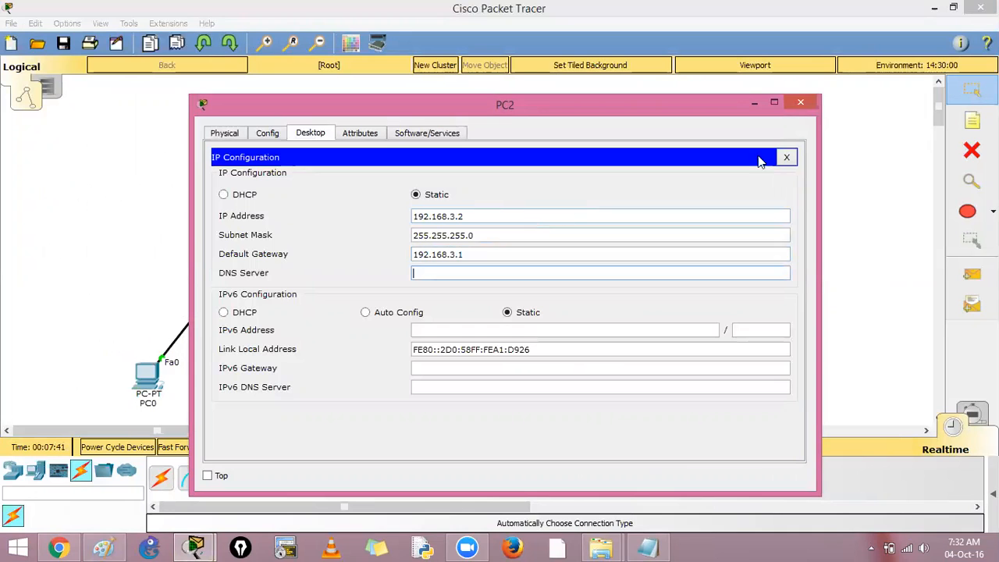
click(800, 103)
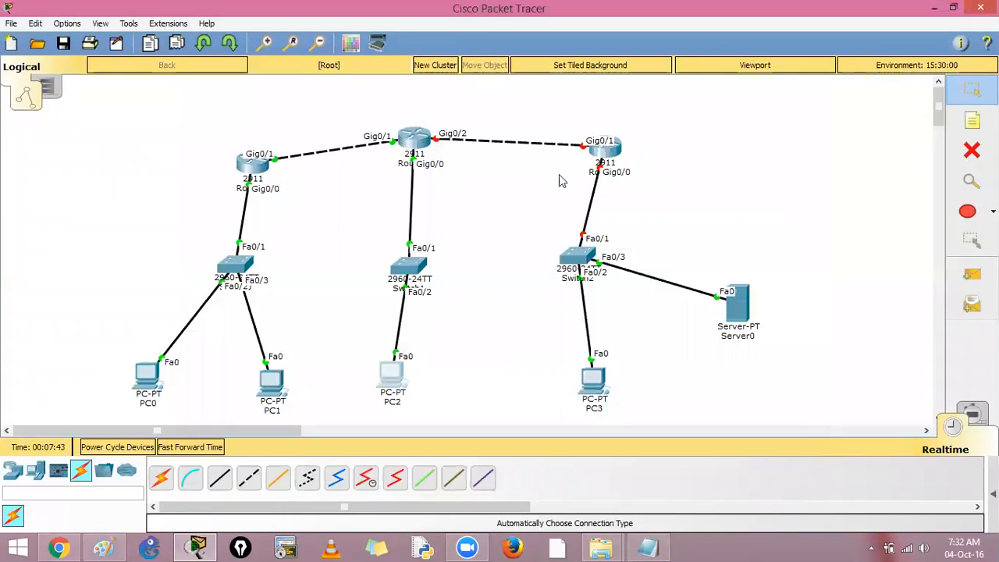
Step: Return to the Notepad script, move its window clear of the third router, and change the hostname to R3
click(648, 547)
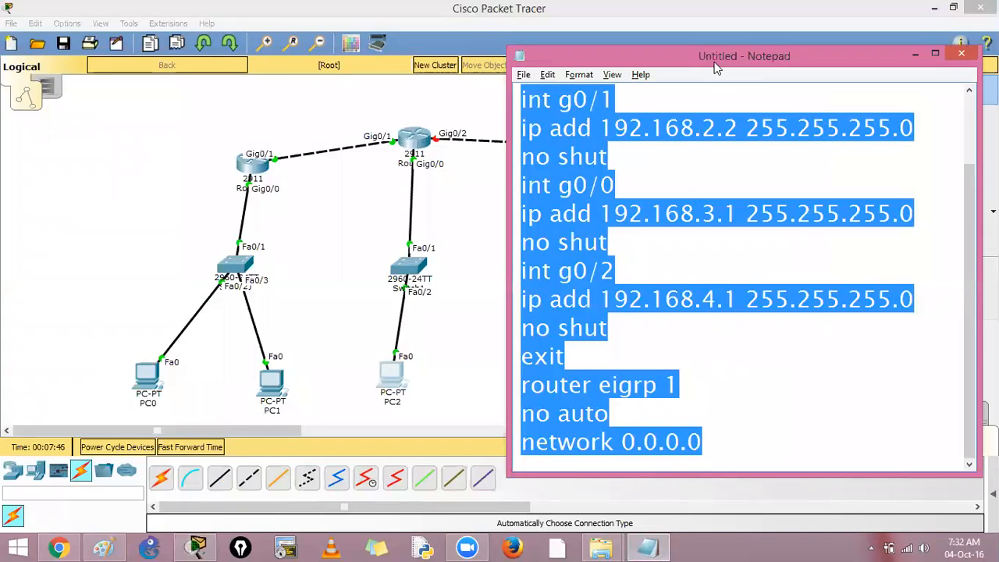
drag(715, 66, 293, 49)
click(206, 78)
scroll(210, 160, up, 1)
click(194, 148)
key(BackSpace)
text(3)
Step: Change the g0/1 interface's IP address in the R3 script to 192.168.4.2
key(Down)
key(Right)
key(Down)
key(Right)
key(Right)
key(Right)
key(Right)
key(Right)
key(Right)
key(Right)
key(Delete)
key(Delete)
text(4.)
Step: Change the g0/0 interface's IP address in the R3 script to 192.168.5.1
key(Down)
key(Down)
Step: Delete the int g0/2 block and the exit line from the R3 script
key(Down)
key(Right)
key(Right)
key(Right)
key(Right)
key(Right)
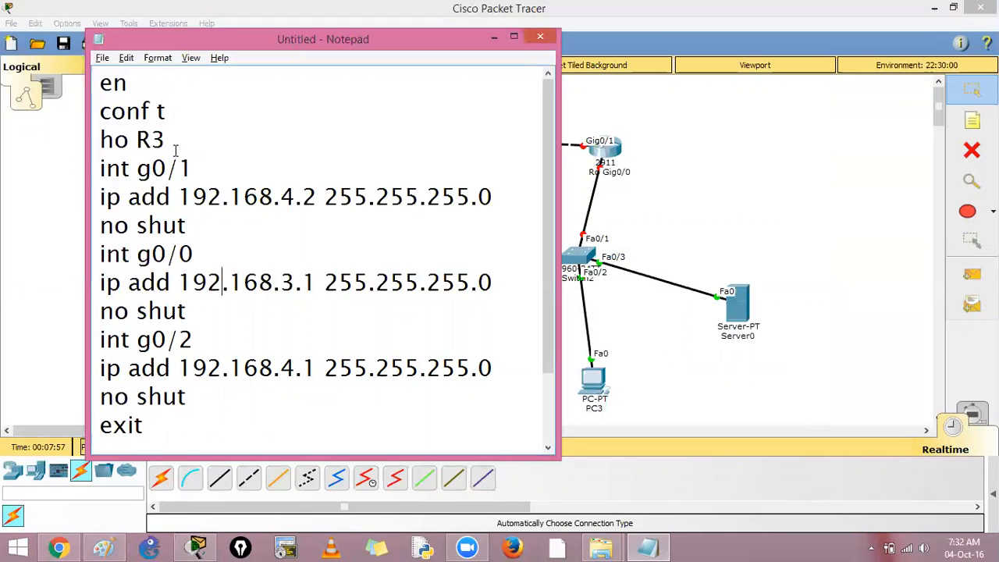
key(Delete)
text(5)
key(Down)
key(Down)
key(Home)
key(shift+Down)
key(shift+Down)
key(shift+Down)
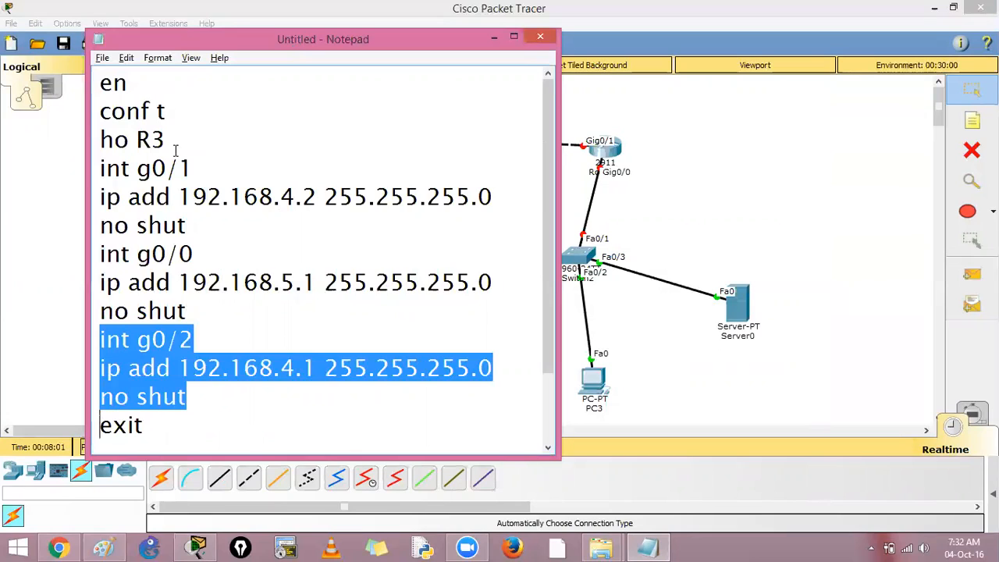
key(Delete)
key(Delete)
key(Delete)
key(Delete)
key(Delete)
key(Delete)
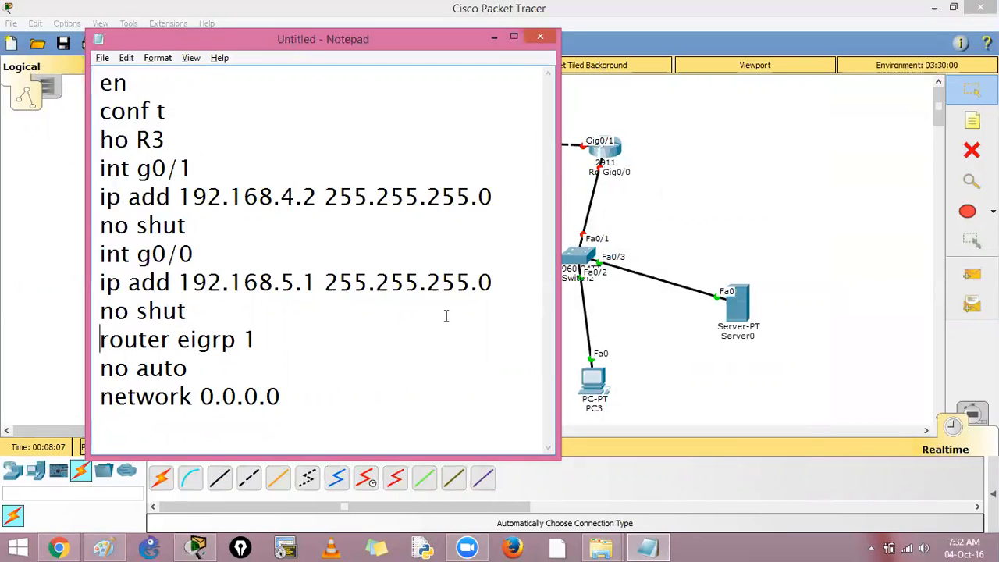
Step: Copy the entire R3 script and run it in Router2's command line
key(ctrl+a)
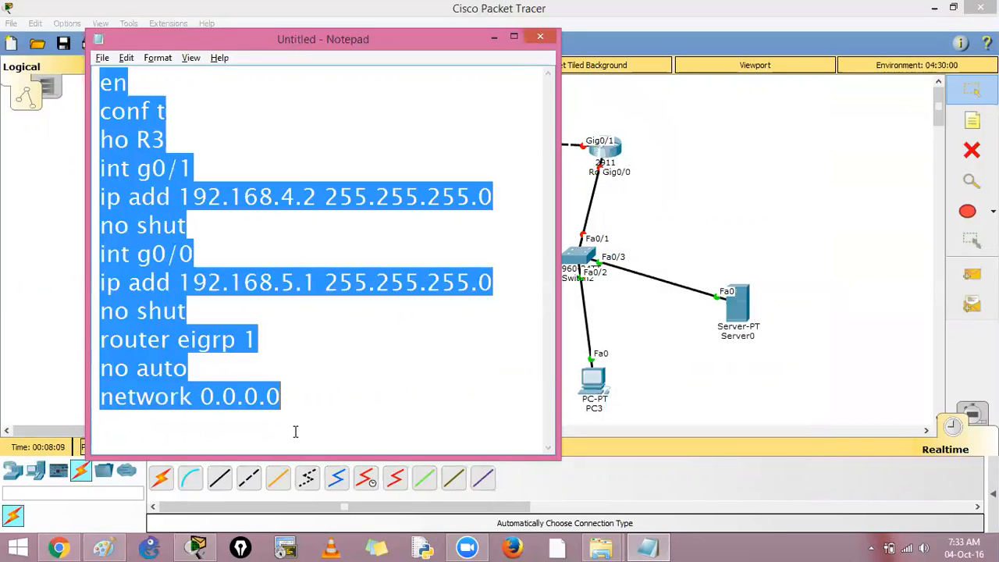
click(607, 160)
click(607, 160)
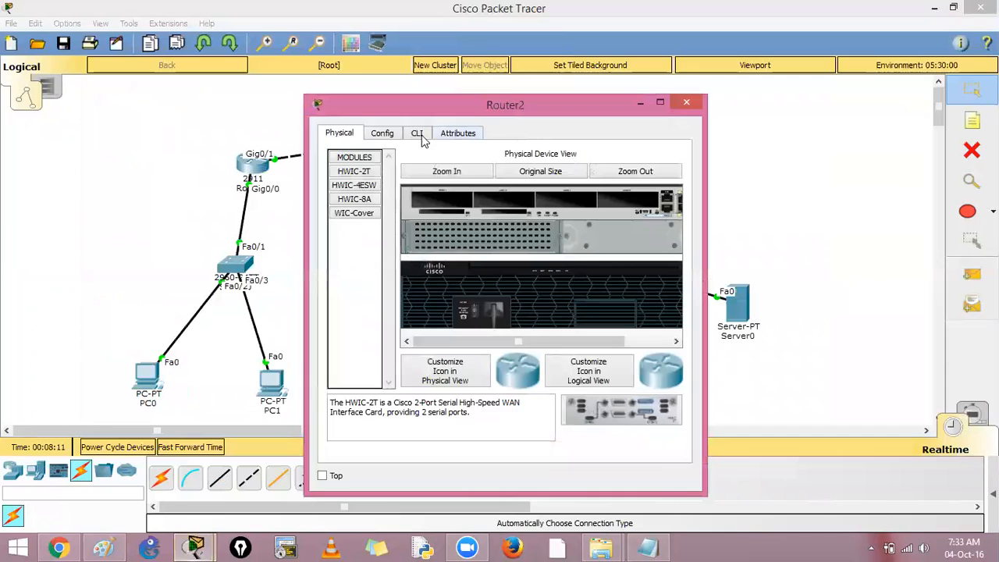
click(420, 133)
click(660, 105)
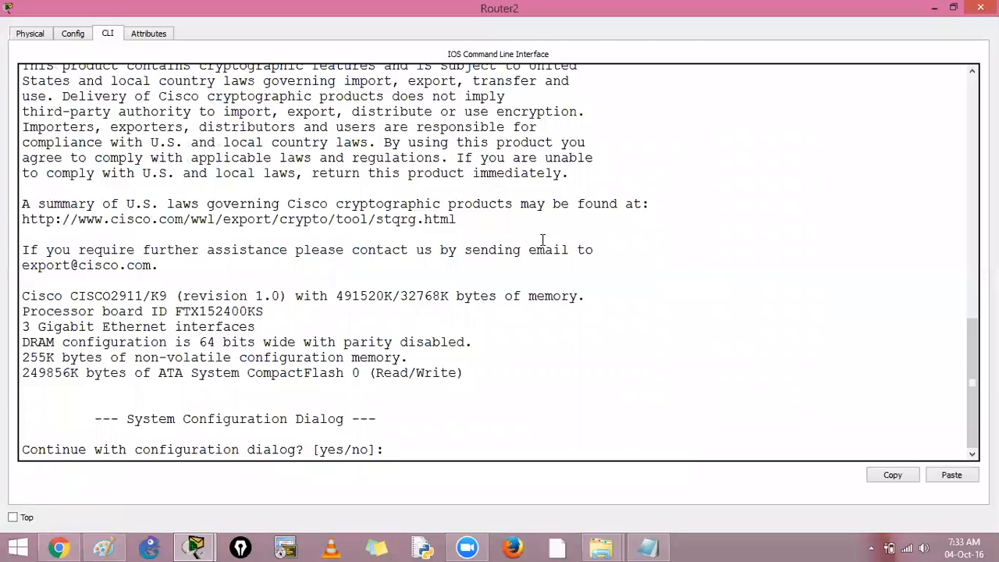
key(Return)
key(Return)
right_click(542, 240)
click(567, 263)
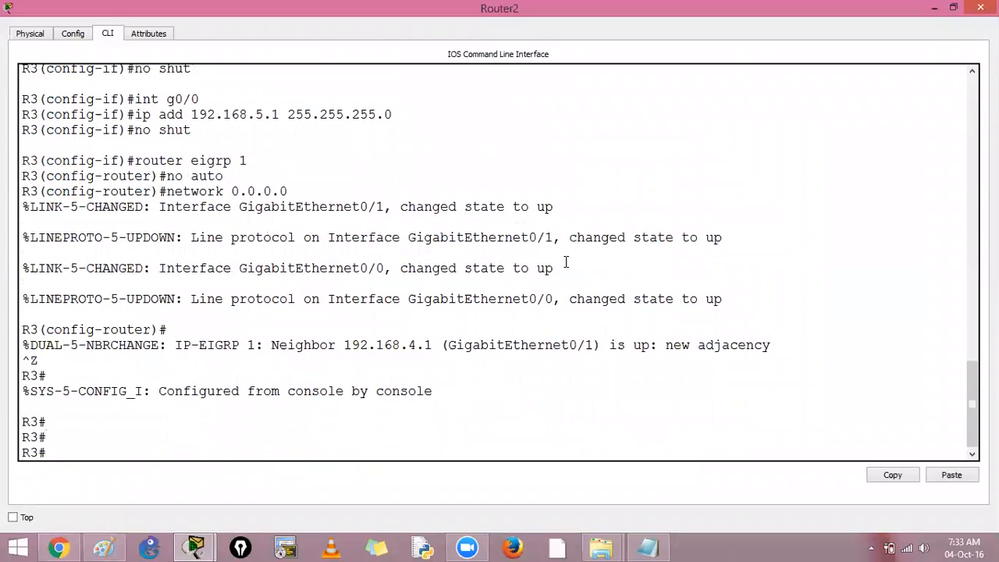
Step: Save Router2's running configuration with cop run start, accepting the default destination filename
text(cop run start)
key(Return)
key(Return)
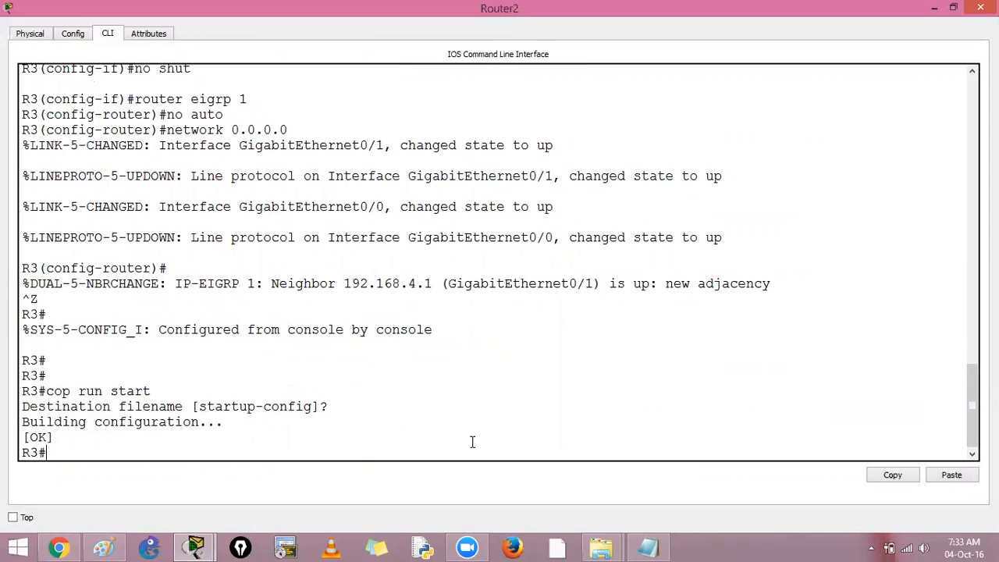
Step: Set PC3's IP address to 192.168.5.2, mask 255.255.255.0 and default gateway 192.168.5.1
key(alt+Tab)
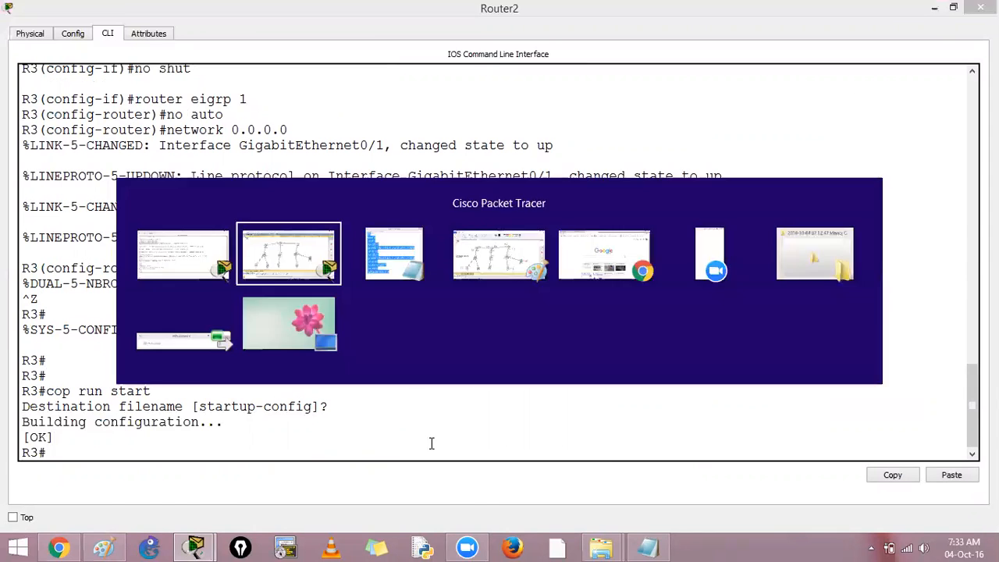
click(595, 376)
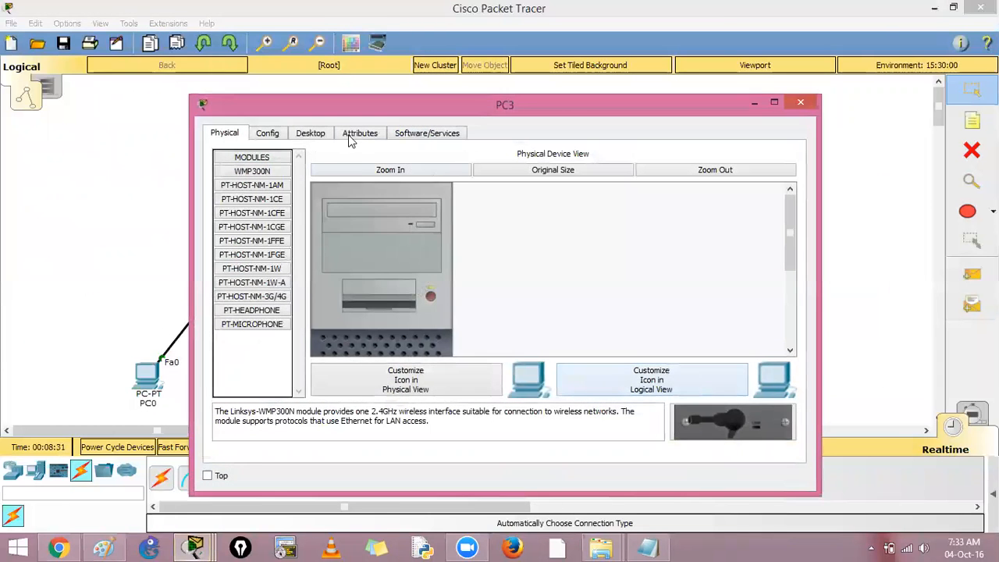
click(316, 134)
click(295, 175)
click(557, 215)
text(192.168.5.2)
key(Tab)
key(Tab)
text(10)
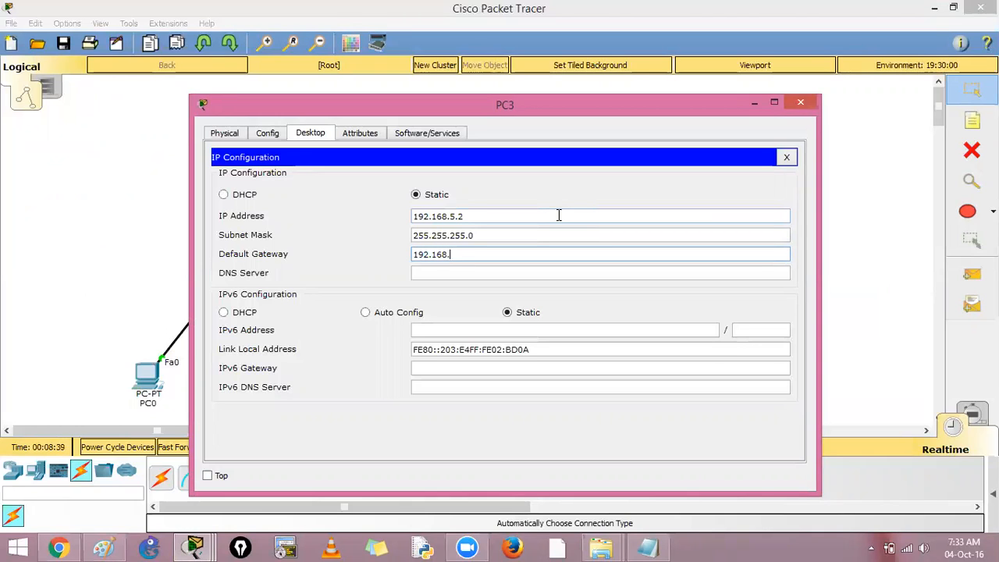
text(1)
key(Tab)
key(Tab)
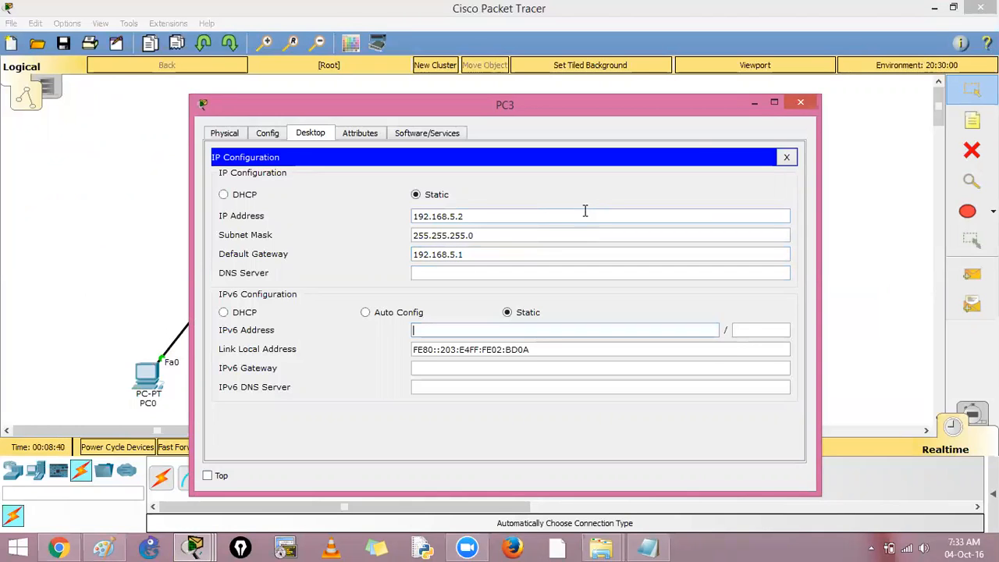
click(800, 102)
Step: Set Server0's IP address to 192.168.5.100 and fill in its subnet mask and default gateway
click(736, 303)
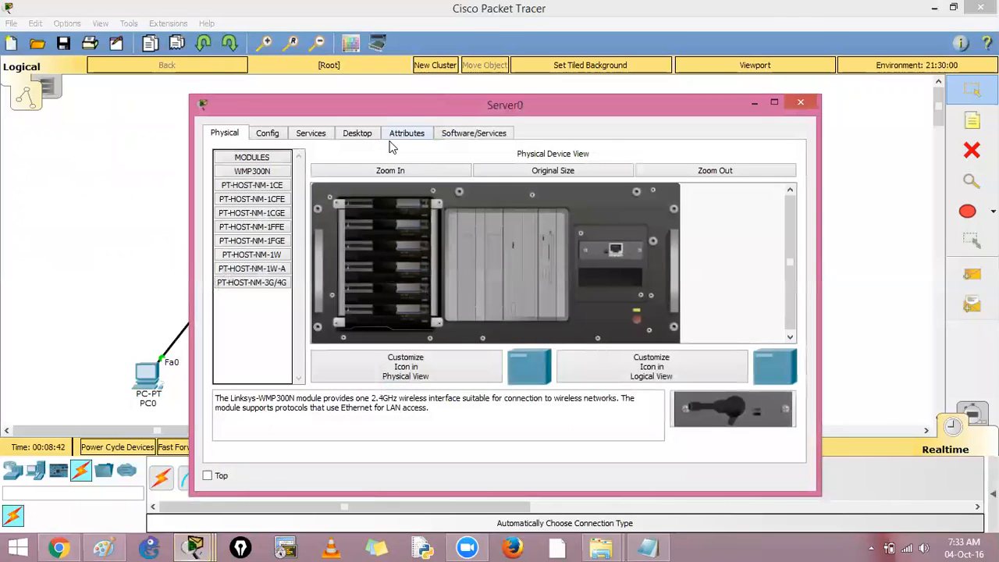
click(356, 133)
click(313, 196)
click(502, 230)
text(192.1689)
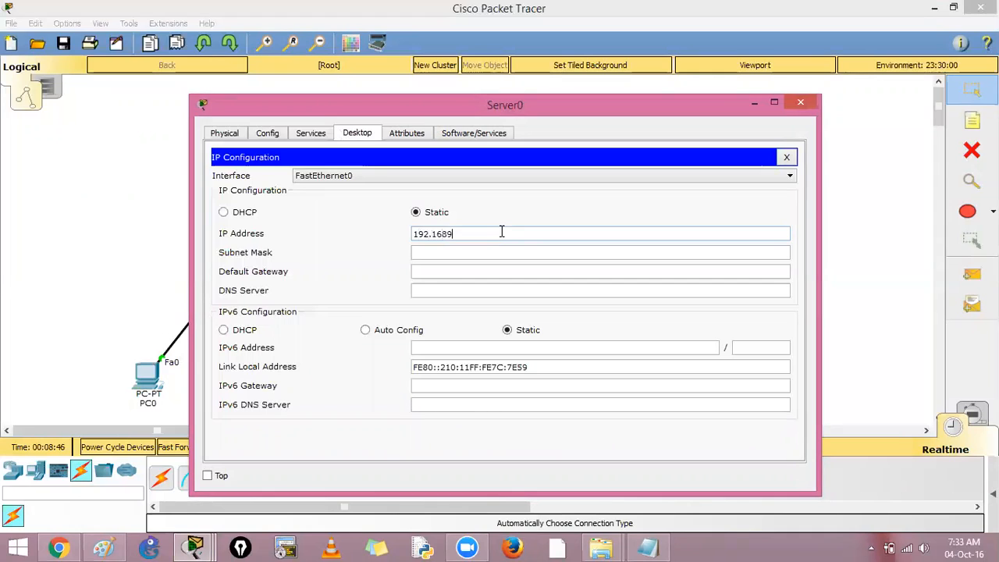
text(.5.100)
key(Tab)
key(Tab)
text(192.168.1.)
key(Tab)
key(Tab)
click(800, 102)
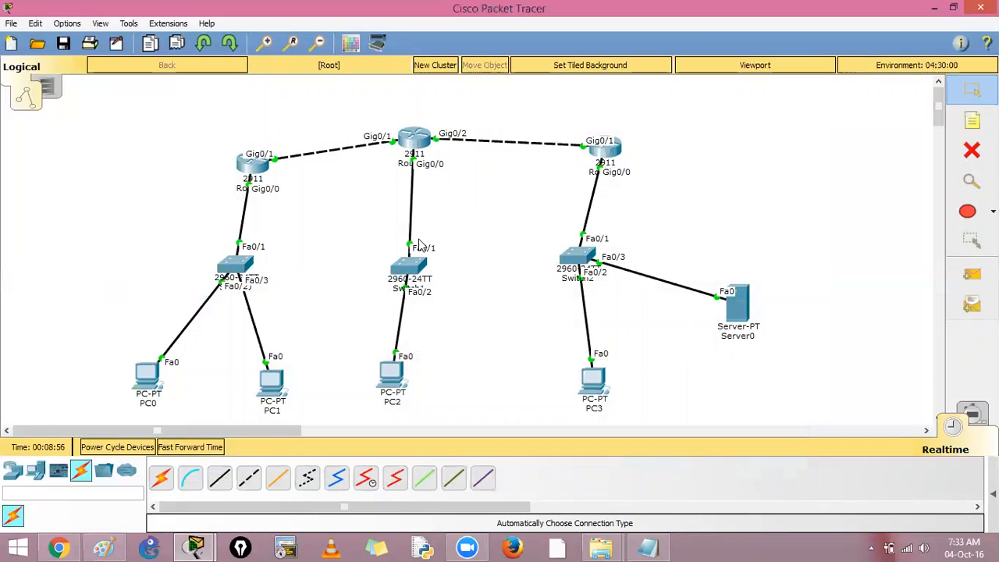
Step: Display PC0's address settings by running ipconfig in its Command Prompt
click(153, 375)
click(630, 219)
text(ipconfig)
key(Return)
Step: Ping PC2 at 192.168.3.2 from PC0 to test connectivity
text(ping 192.168.1)
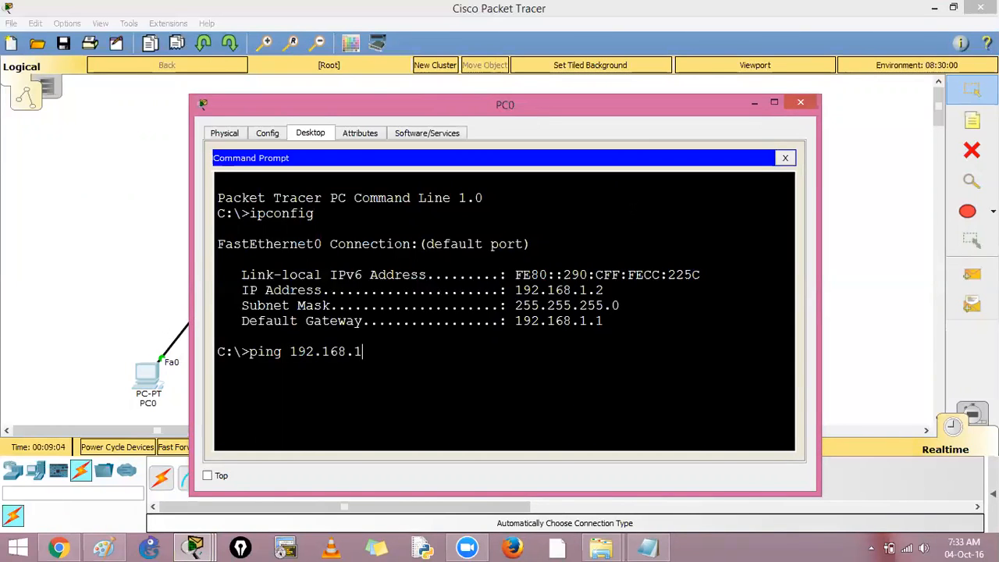
key(BackSpace)
text(3.2)
key(Return)
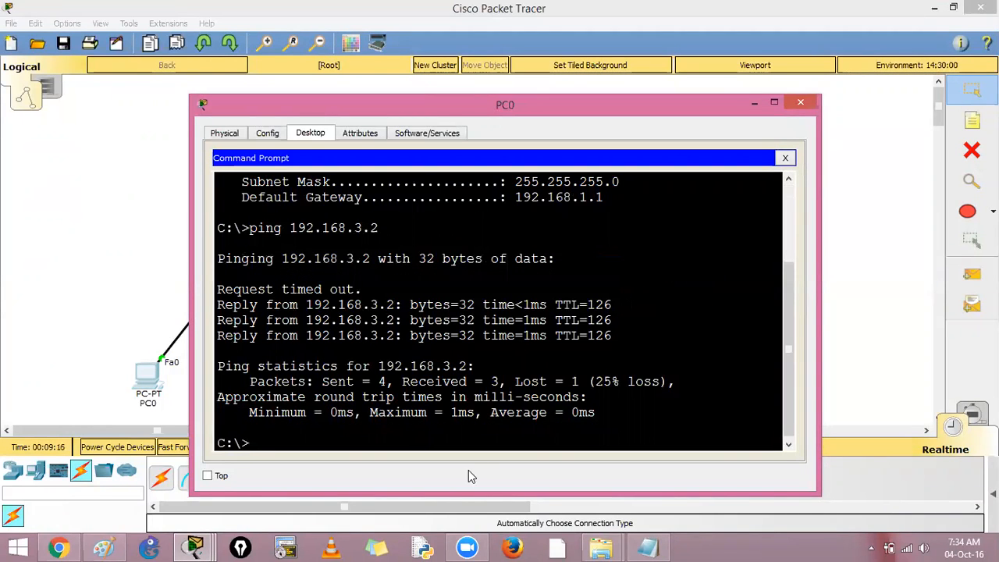
Step: Switch to Notepad, clear the old script and maximize the window
click(650, 547)
key(Delete)
key(super+Up)
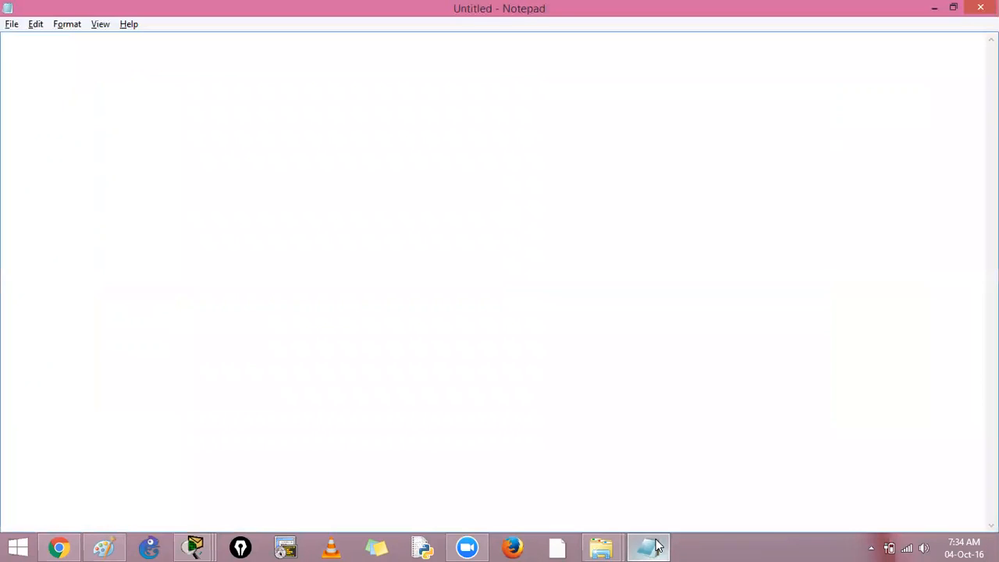
Step: Begin the exercise question with "Q. The host on 192.168.1.2 must"
text(Q. The host on 192.168.1.)
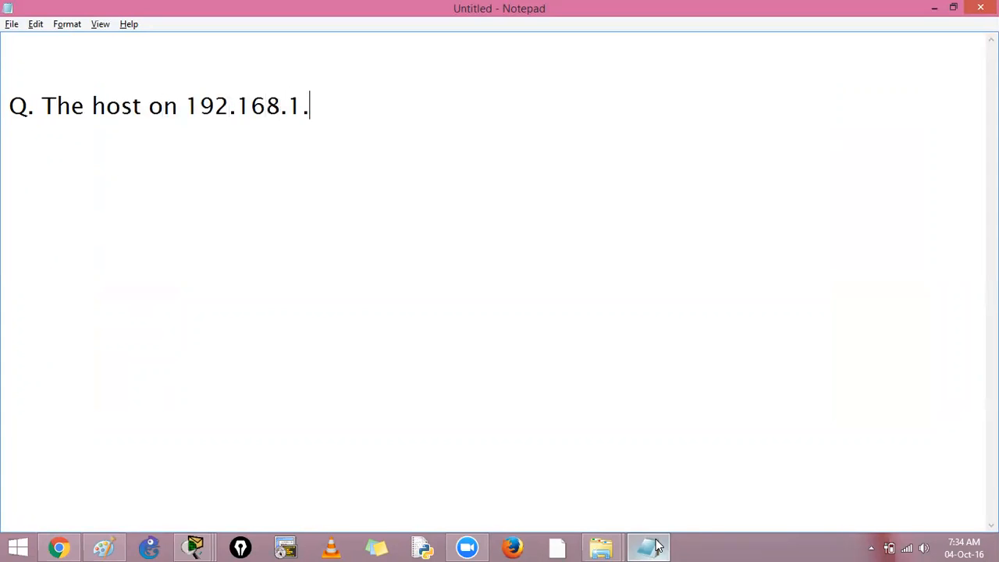
text(0)
key(BackSpace)
text(2 must b)
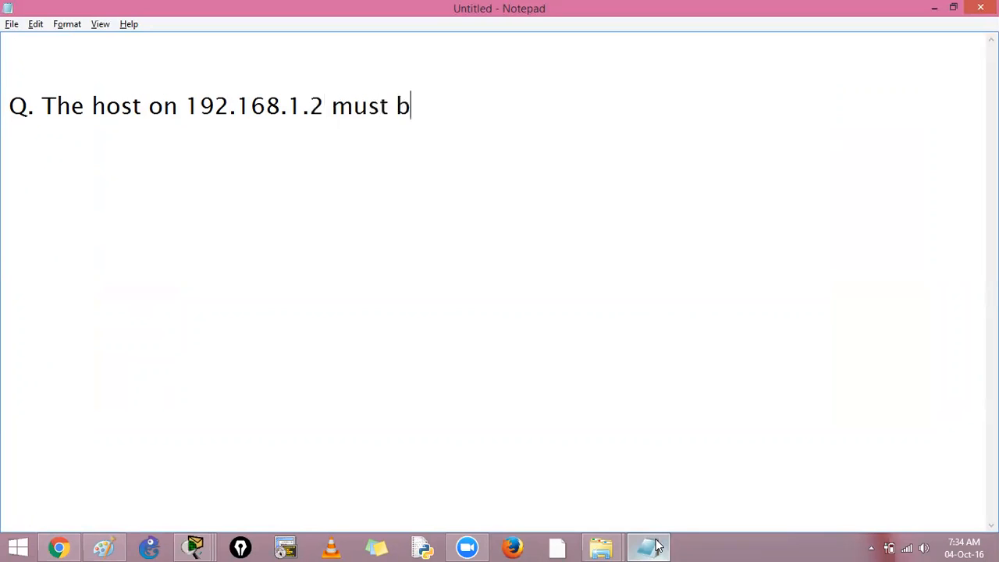
Step: Continue the question with "not be able to connect to the host" and start a new line
key(BackSpace)
text(not be able t)
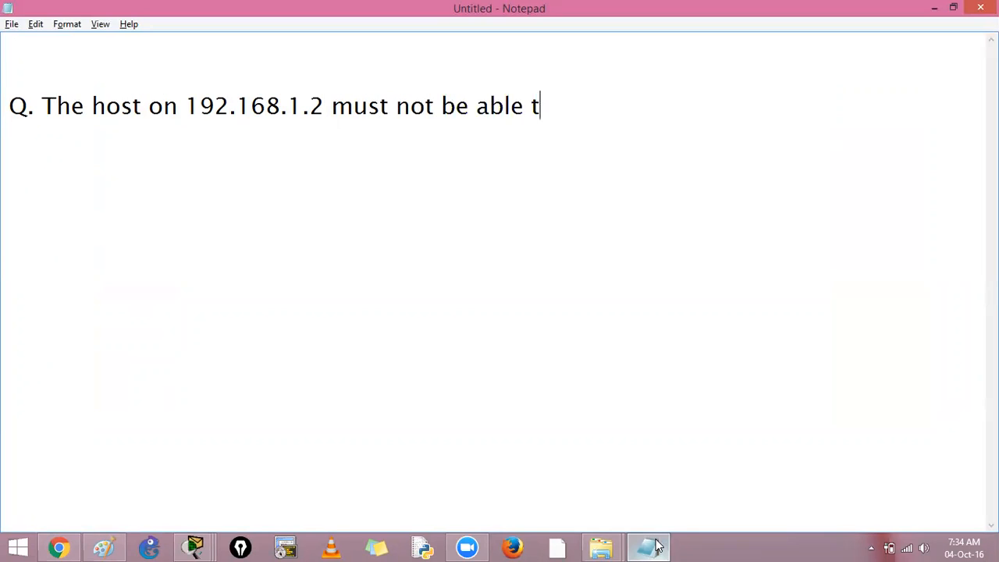
text(o connect to)
key(BackSpace)
key(BackSpace)
key(BackSpace)
text(t to th e)
key(BackSpace)
key(BackSpace)
text(e b)
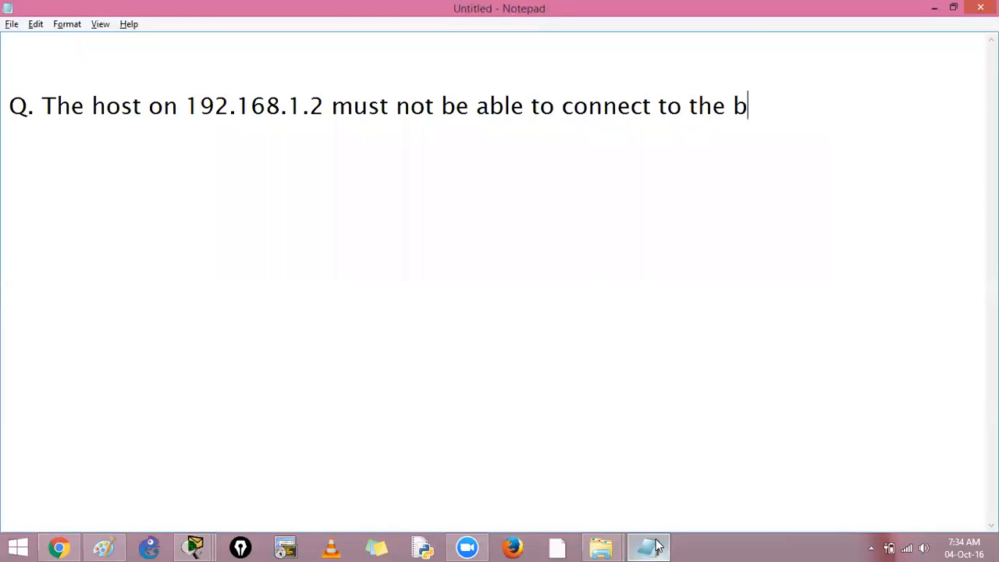
Step: Complete the question with the destination address 192.168.3.2 on its second line
key(BackSpace)
text(host)
key(Return)
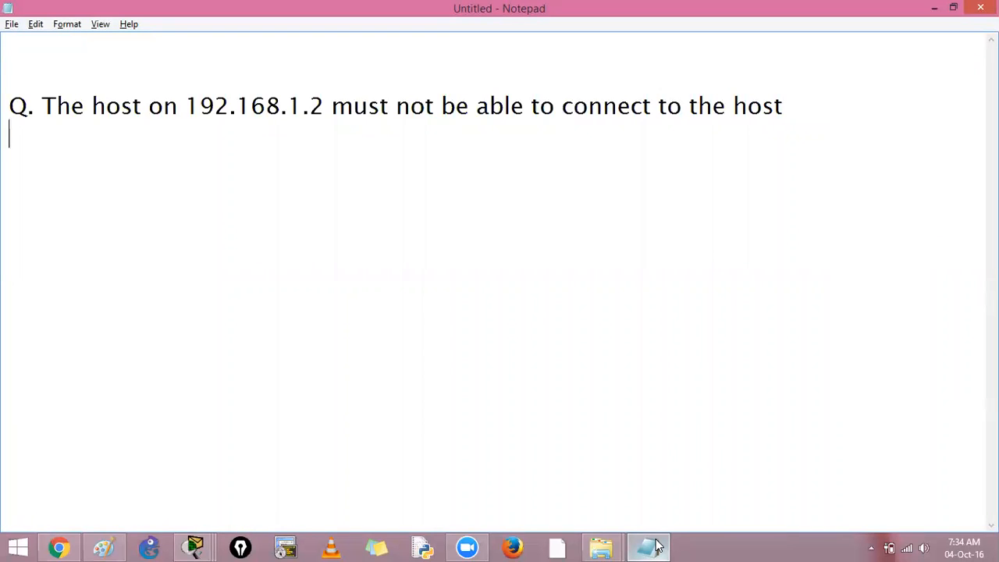
text(192.1)
key(BackSpace)
text(.168.3.1)
key(BackSpace)
text(2)
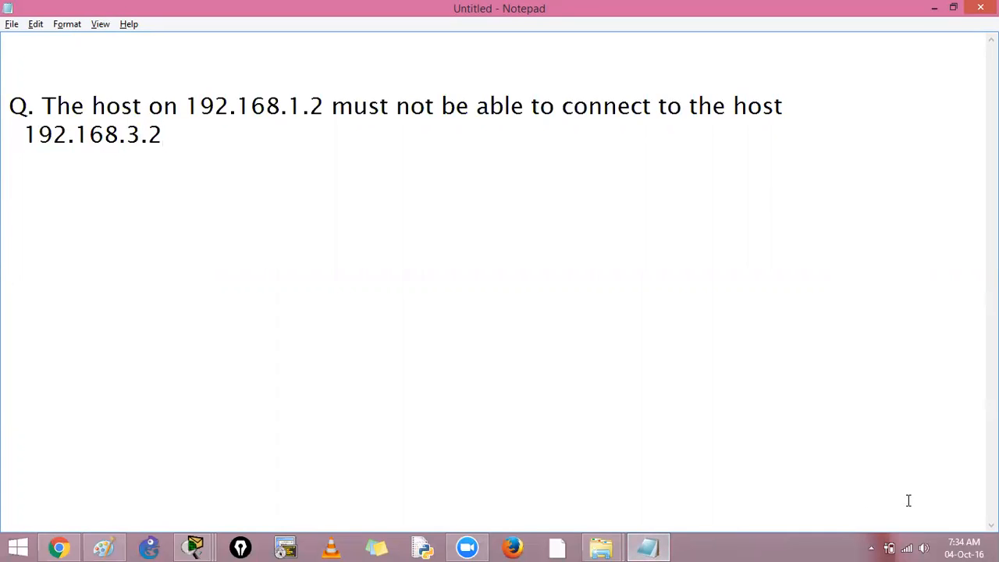
Step: Minimize the Notepad and Packet Tracer windows and close PC0's window to reach the desktop
click(933, 8)
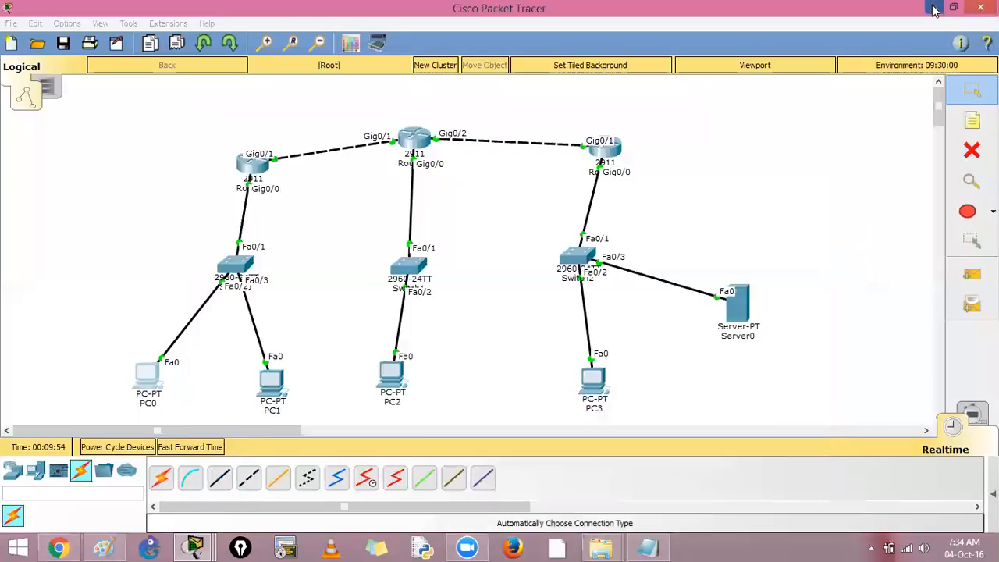
click(933, 7)
click(933, 7)
click(933, 8)
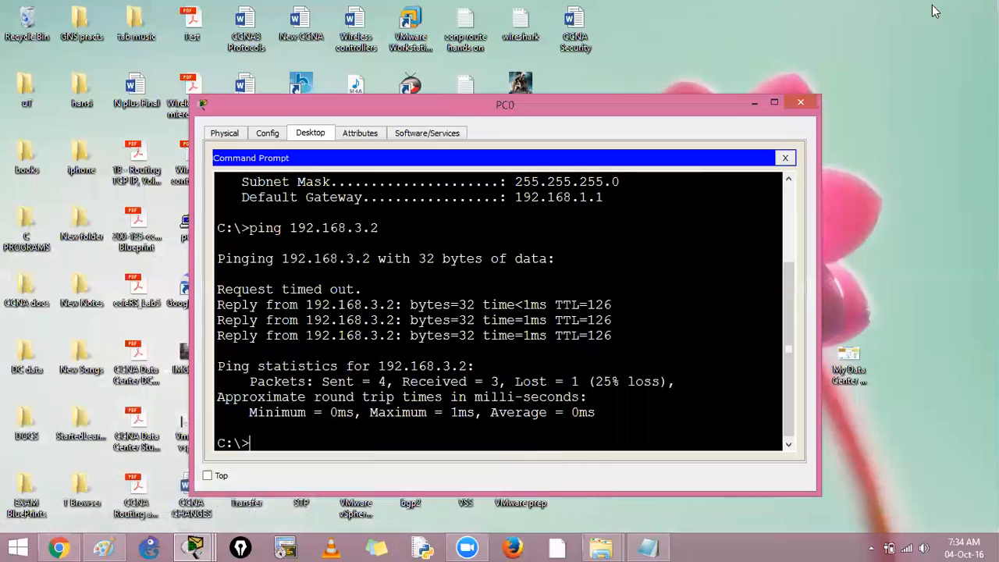
click(800, 102)
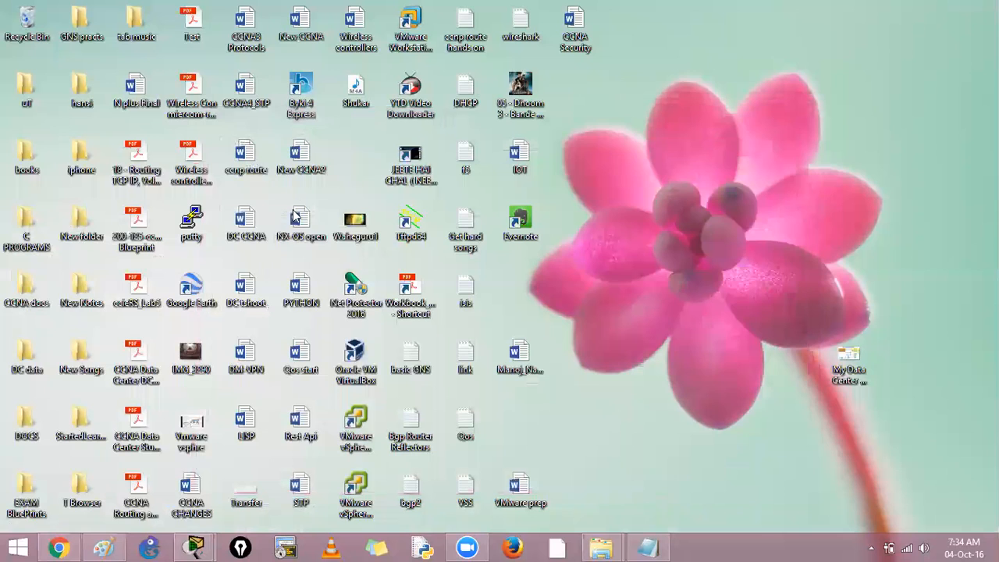
Step: Open the N plus Final Word document from the desktop at its Access Control Lists section
click(299, 301)
key(Right)
key(n)
key(n)
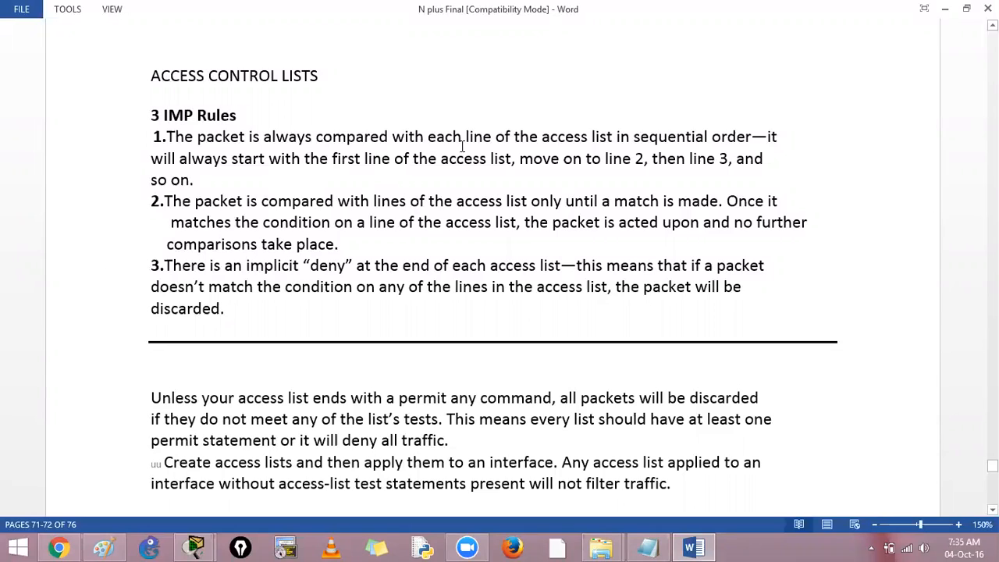
Step: Review the three access-list rules and the notes on placing lists, highlighting key phrases such as the match condition and implicit deny
drag(638, 136, 752, 138)
drag(373, 202, 495, 201)
drag(563, 207, 718, 201)
click(644, 225)
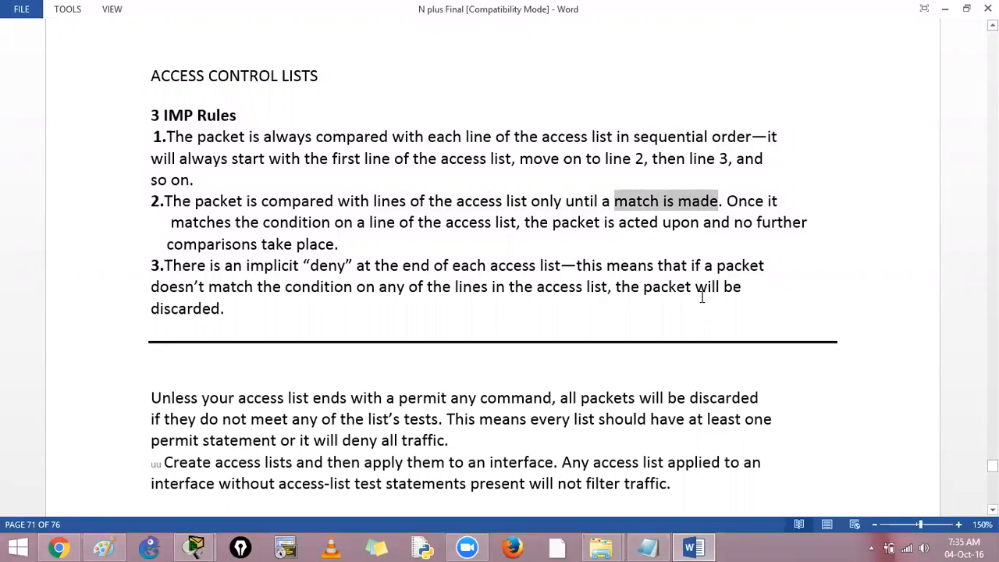
scroll(589, 310, down, 1)
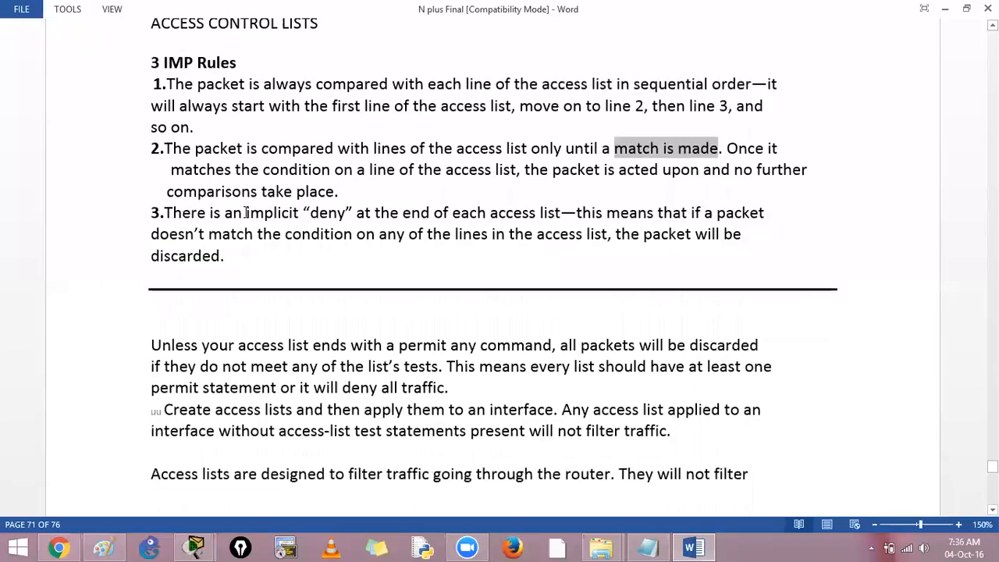
drag(247, 213, 374, 213)
scroll(499, 281, down, 6)
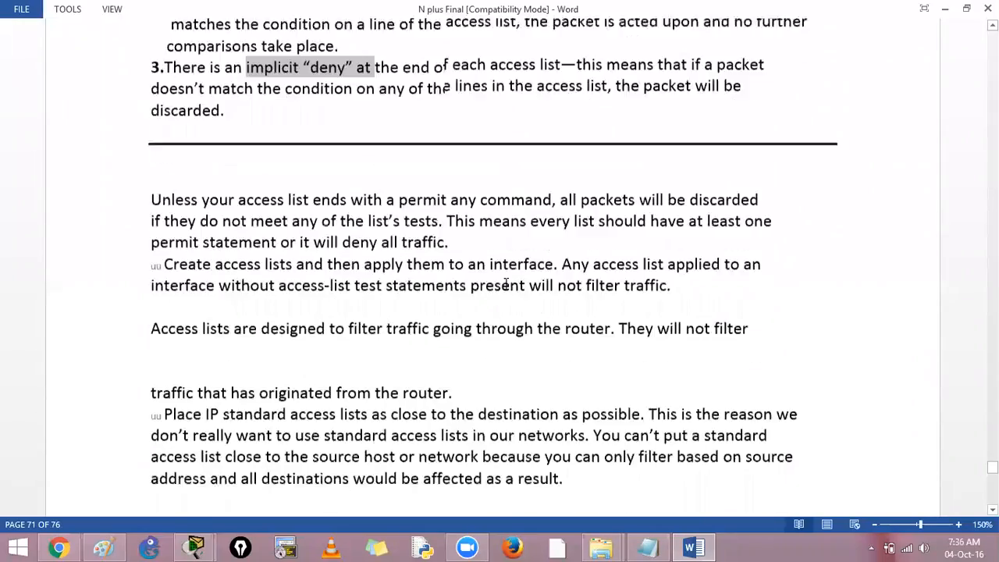
scroll(506, 281, down, 3)
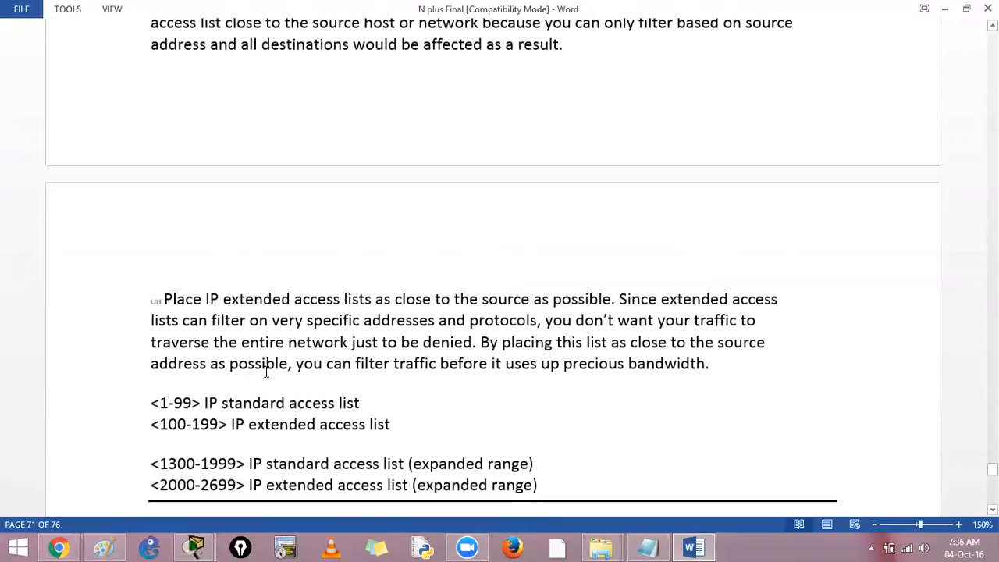
Step: Switch to Notepad and list "standard" and "extended" on separate lines below the question
click(647, 548)
text(standard)
key(Return)
text(extended)
key(Return)
key(Return)
Step: Add the line "Named acl std/extd" below the two access-list types, separated by a blank line
text(Named a)
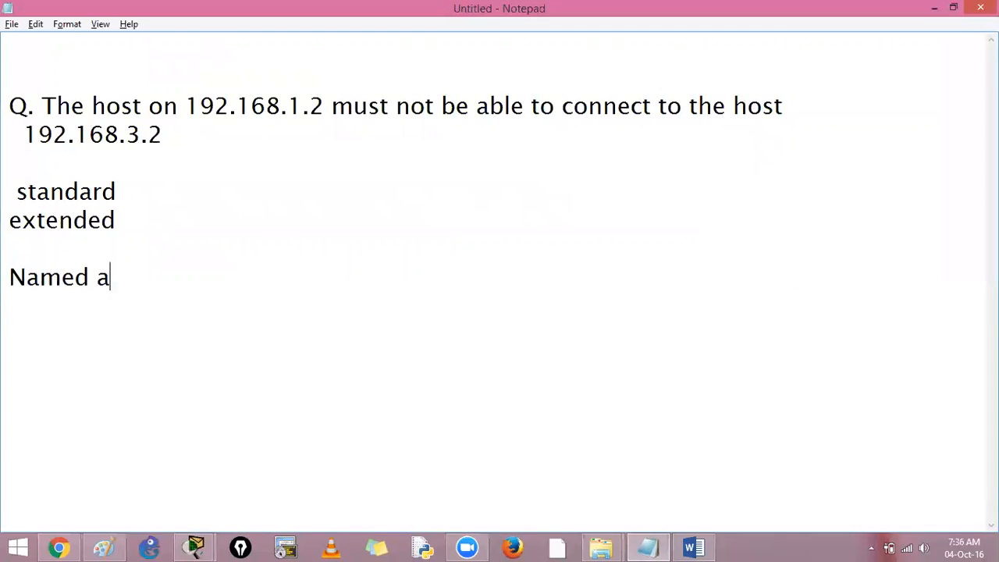
text(cl   std/etd)
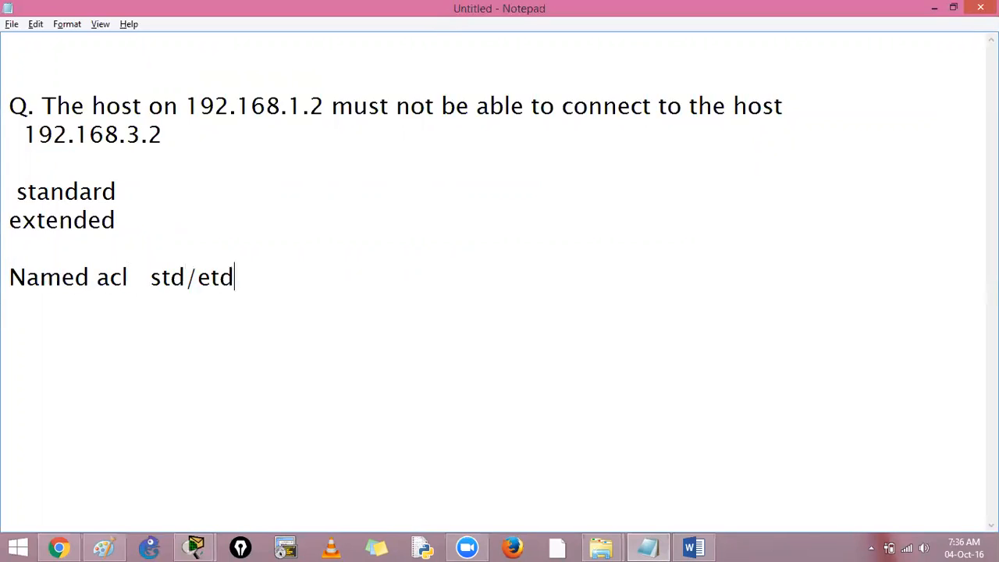
key(BackSpace)
key(BackSpace)
text(xtd)
Step: Switch to the Word document and examine the number ranges for standard, extended and expanded IP access lists
click(696, 547)
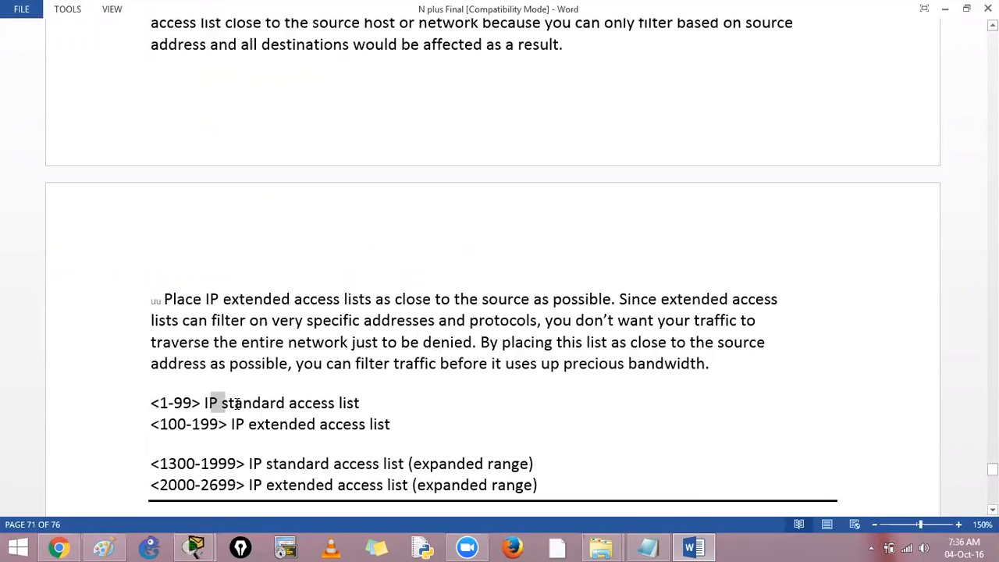
drag(206, 404, 286, 405)
click(309, 424)
drag(160, 405, 187, 405)
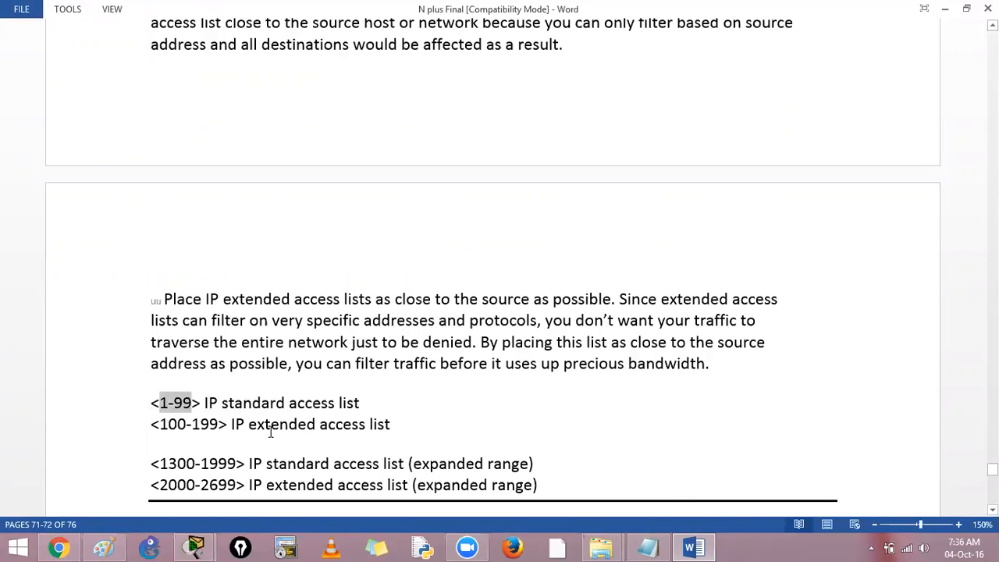
drag(158, 403, 166, 403)
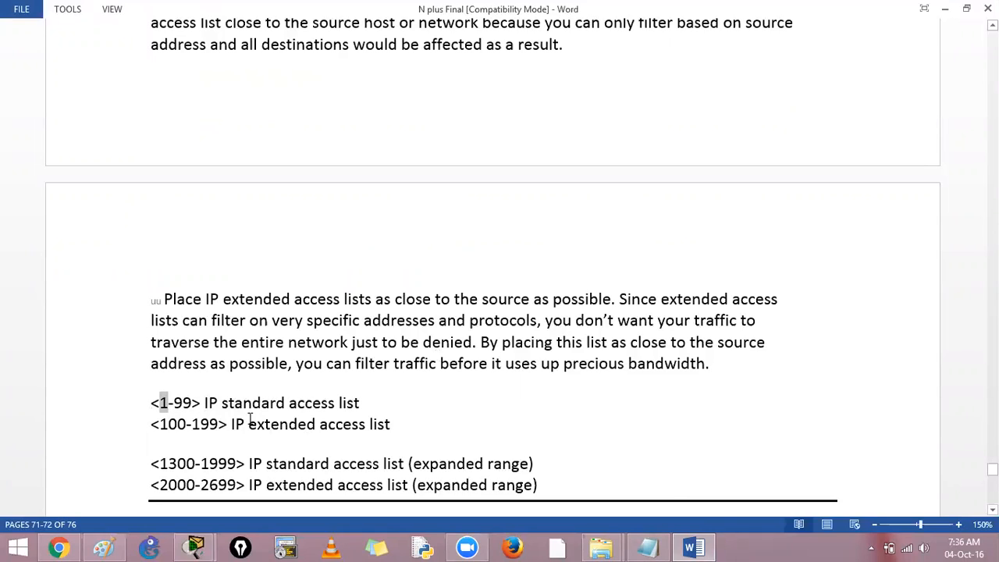
drag(222, 402, 286, 403)
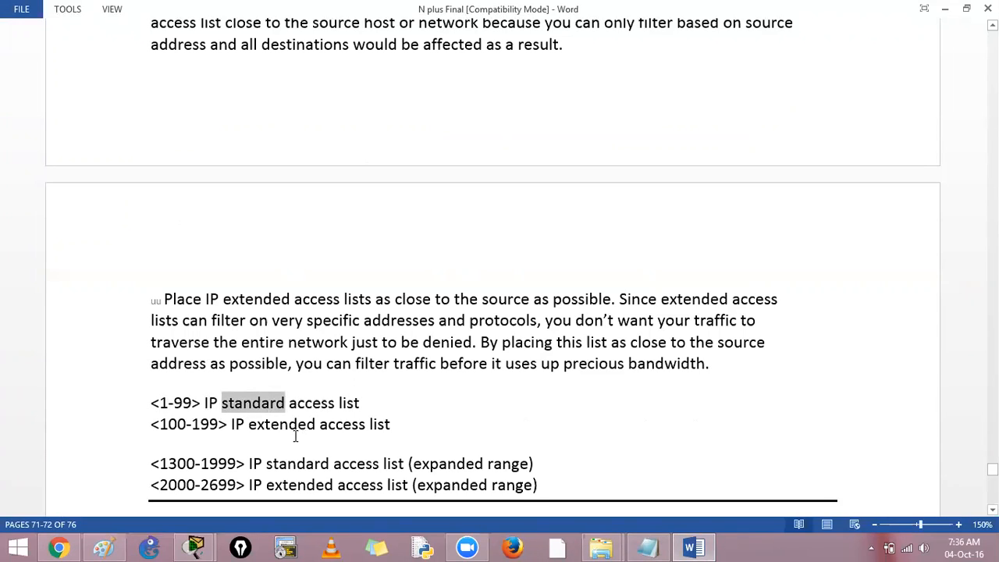
drag(249, 428, 324, 428)
drag(160, 424, 224, 429)
drag(259, 462, 528, 485)
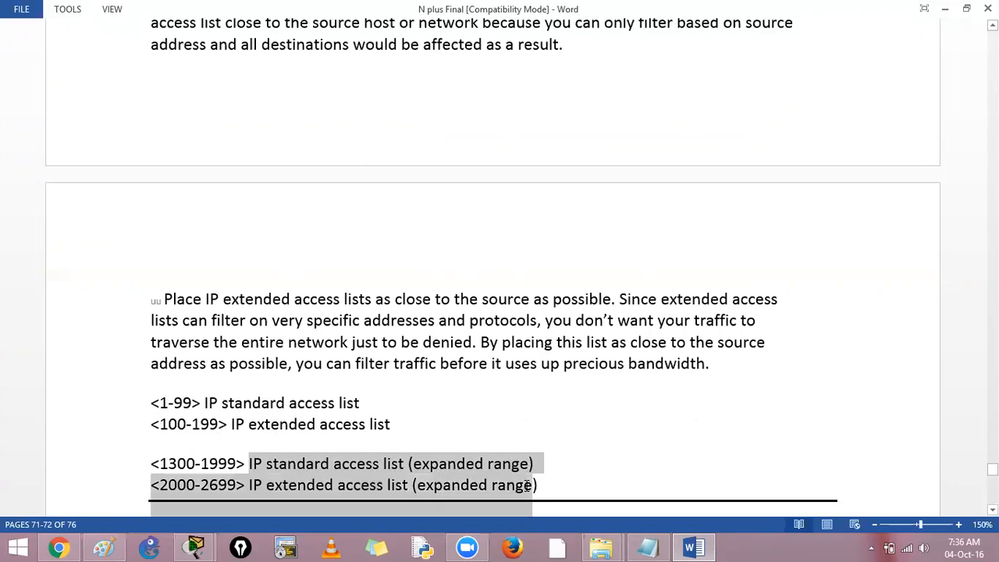
click(624, 476)
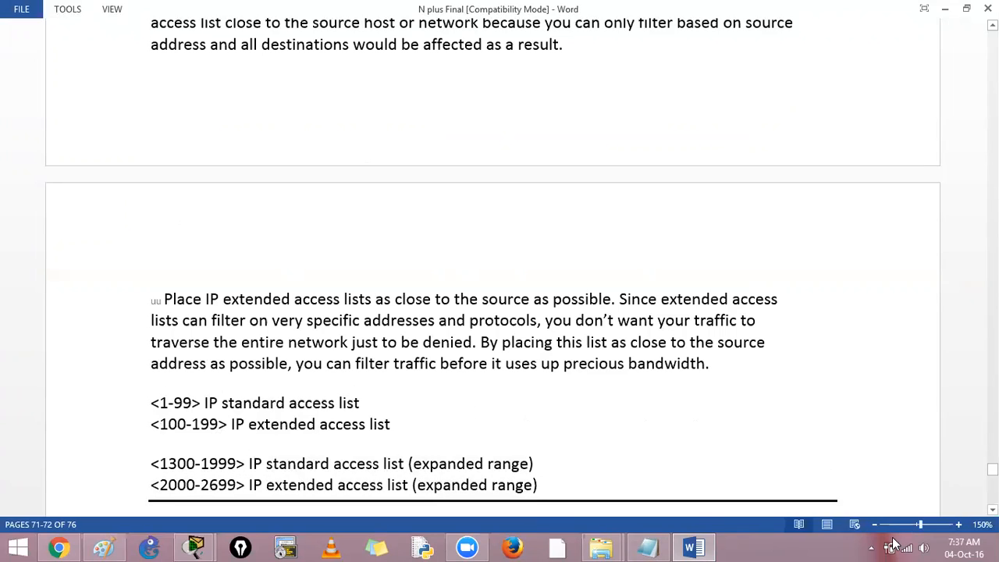
Step: Switch to Notepad and add the note "1. std acl just sees the Source" below the named ACL line
click(648, 547)
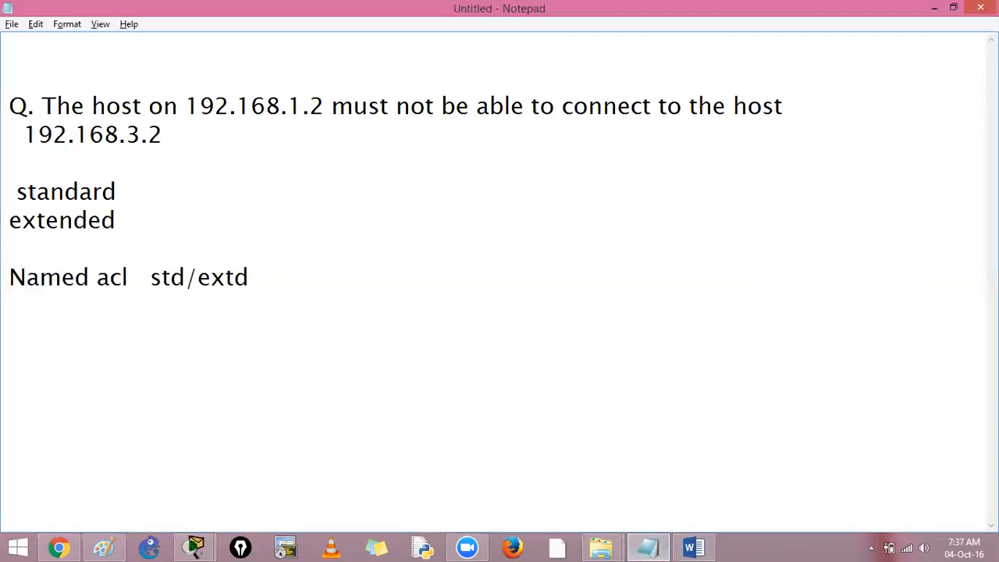
text(1. std ac)
text(l j)
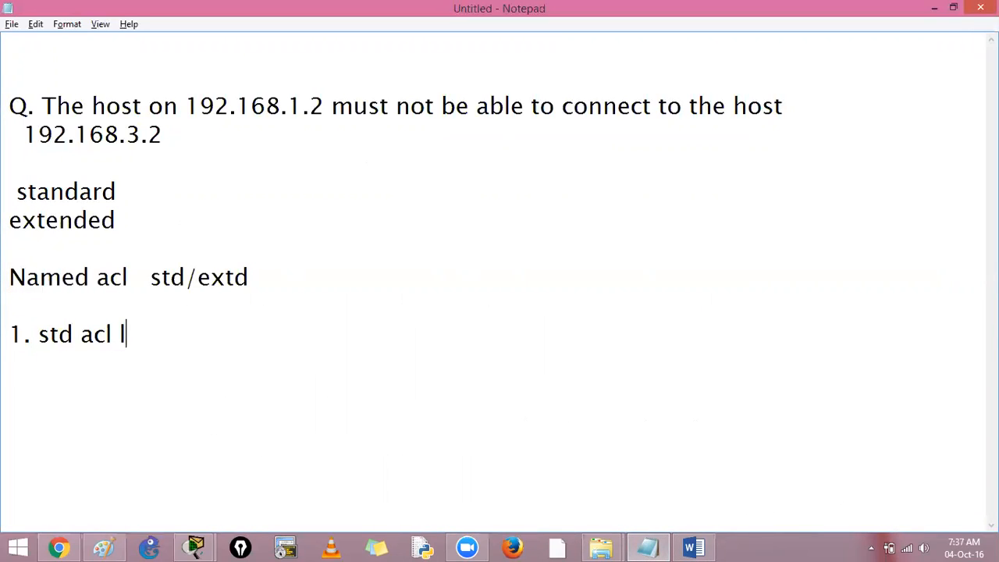
text(u)
key(BackSpace)
text(just sees th)
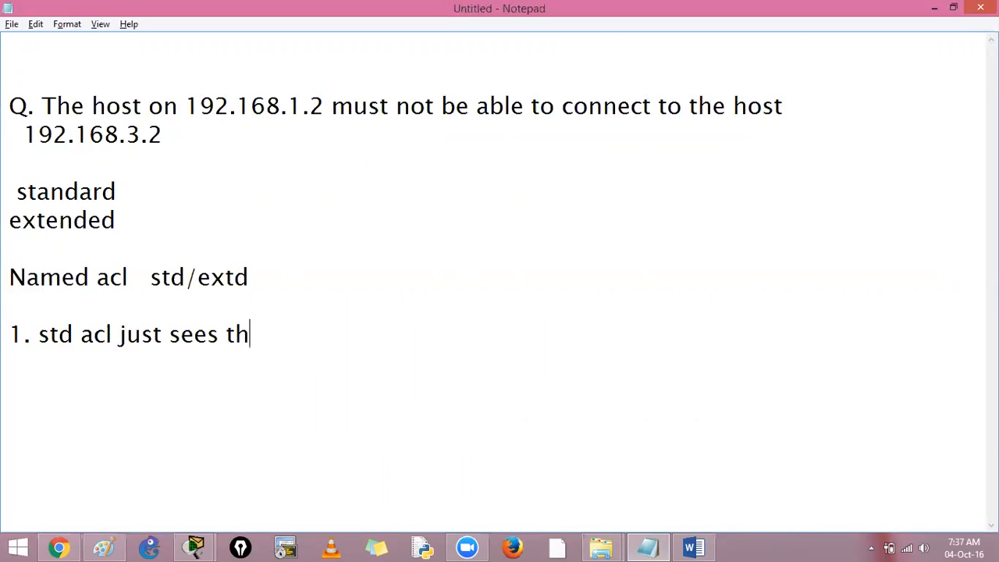
text(e Source ip)
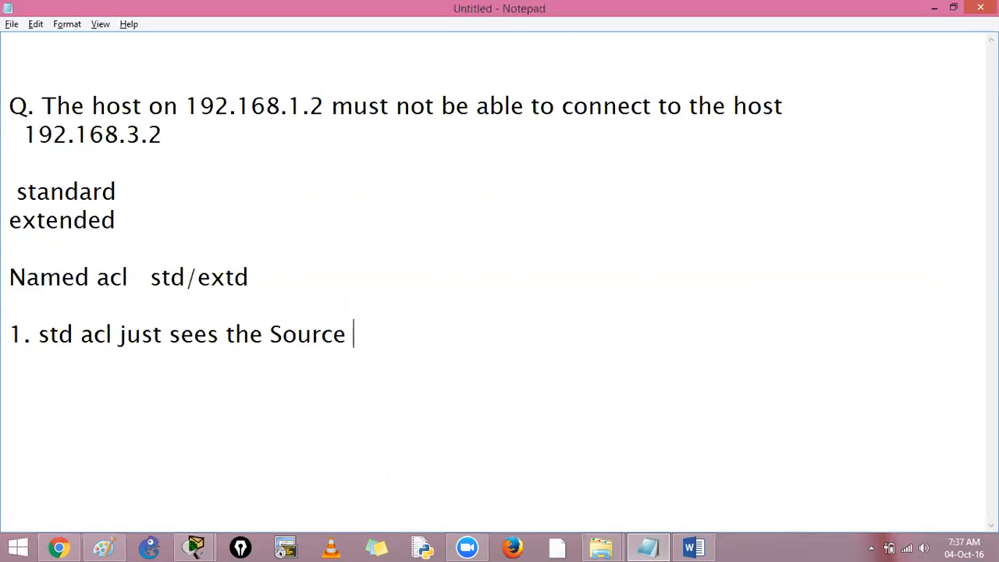
key(BackSpace)
key(BackSpace)
key(BackSpace)
text(ip/)
key(BackSpace)
key(BackSpace)
key(BackSpace)
Step: Add "it must be deployed near to the destination" on the line below the standard ACL note
text(it must be deployed nea t)
key(BackSpace)
text(r to)
key(BackSpace)
key(BackSpace)
key(BackSpace)
key(BackSpace)
key(BackSpace)
text(r to the destinsa)
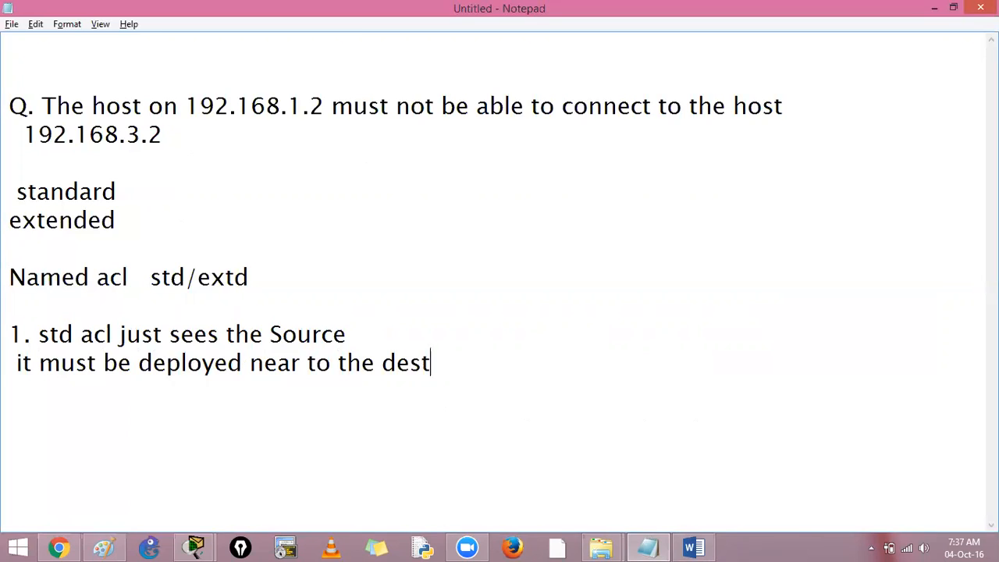
key(BackSpace)
key(BackSpace)
text(ation)
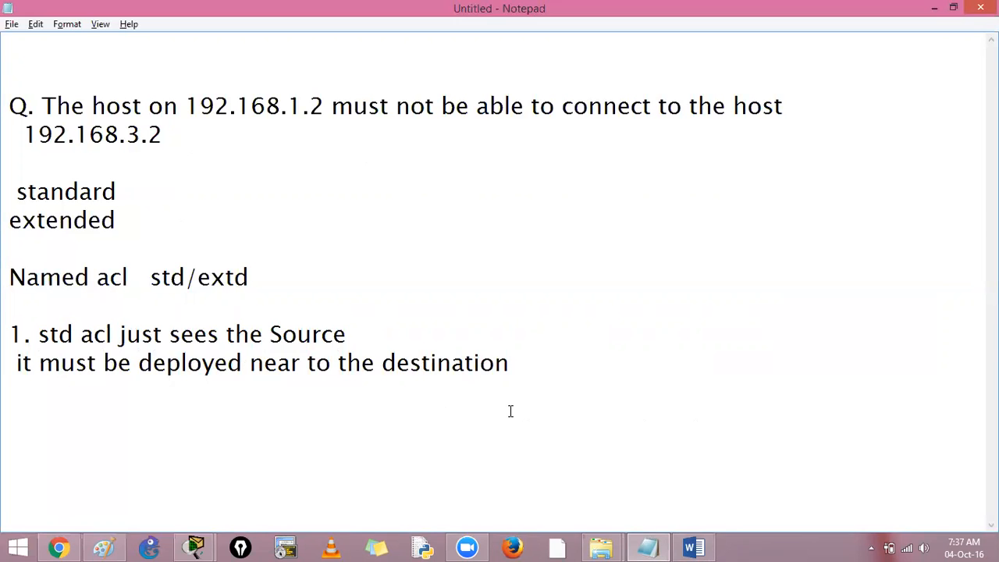
Step: Switch to the topology diagram in Paint and circle PC0's address label 1.2 in black
click(104, 548)
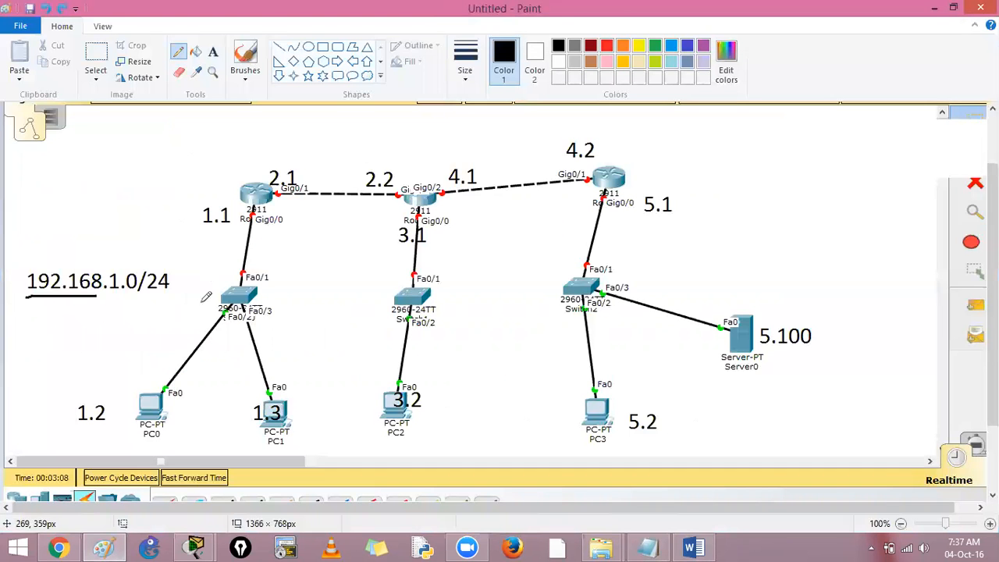
mouse_move(101, 397)
mouse_down()
mouse_move(75, 385)
mouse_move(68, 416)
mouse_move(109, 429)
mouse_move(113, 394)
mouse_up()
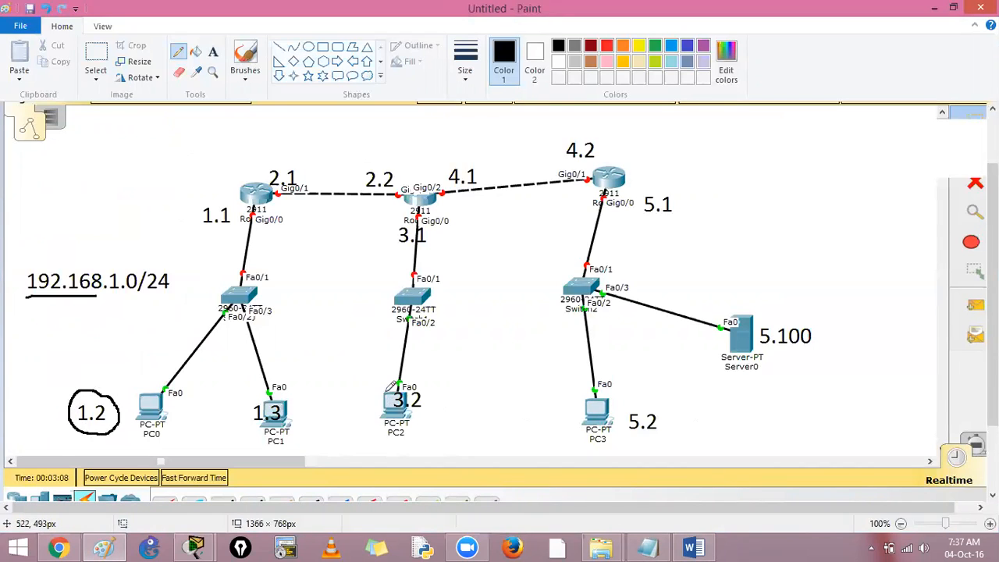
click(606, 46)
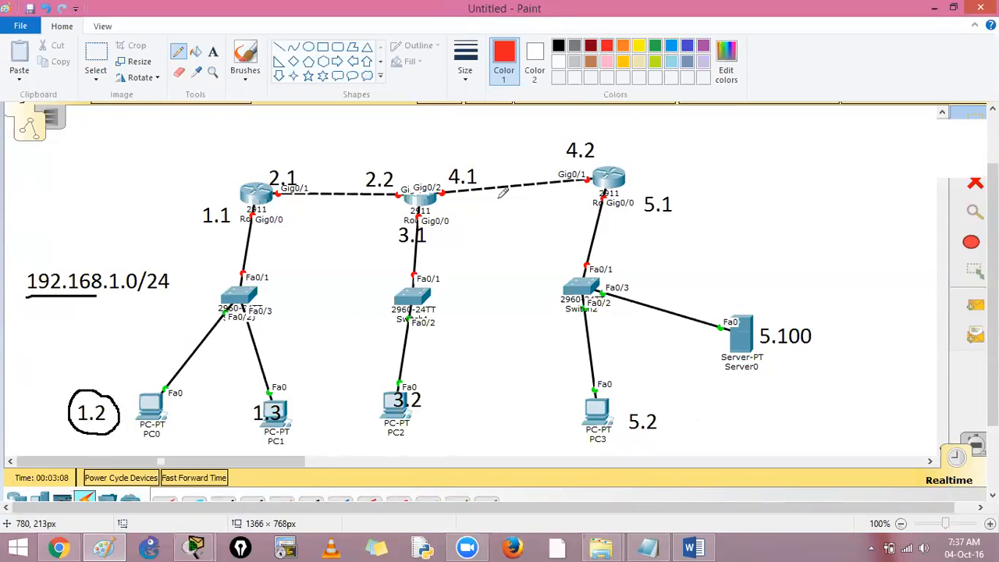
mouse_move(283, 216)
mouse_down()
mouse_move(261, 209)
mouse_move(245, 223)
mouse_move(290, 222)
mouse_move(288, 206)
mouse_up()
key(ctrl+z)
Step: Draw a blue curve from the circled 1.2 up toward label 1.1 and a blue stick figure beside the router above it
click(687, 45)
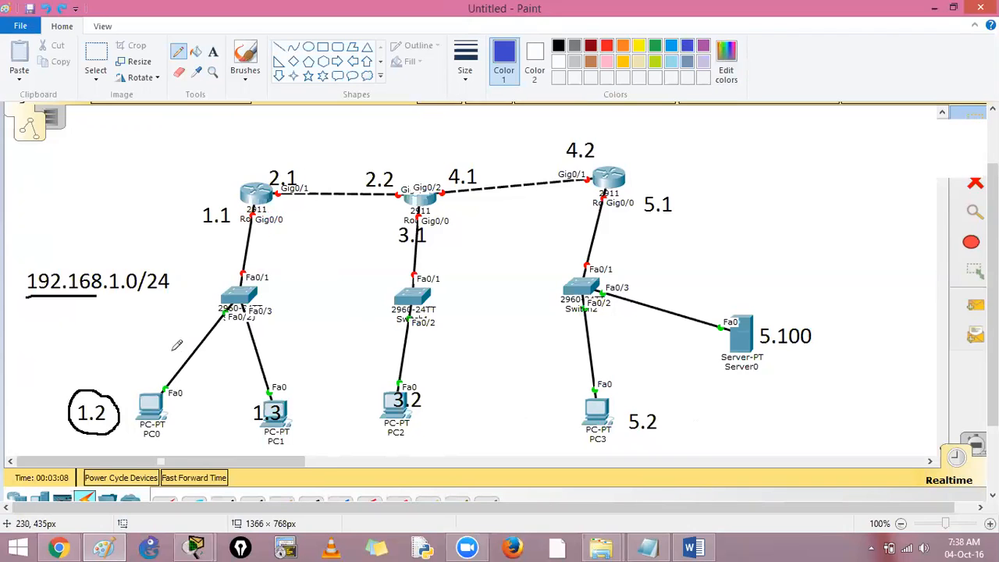
mouse_move(113, 398)
mouse_down()
mouse_move(148, 378)
mouse_move(202, 287)
mouse_move(211, 243)
mouse_up()
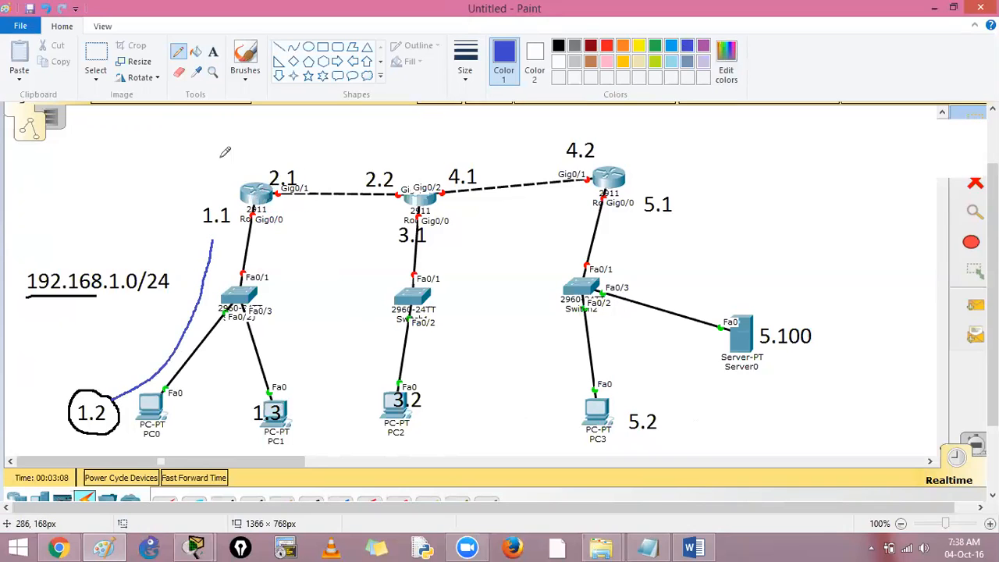
drag(238, 153, 242, 199)
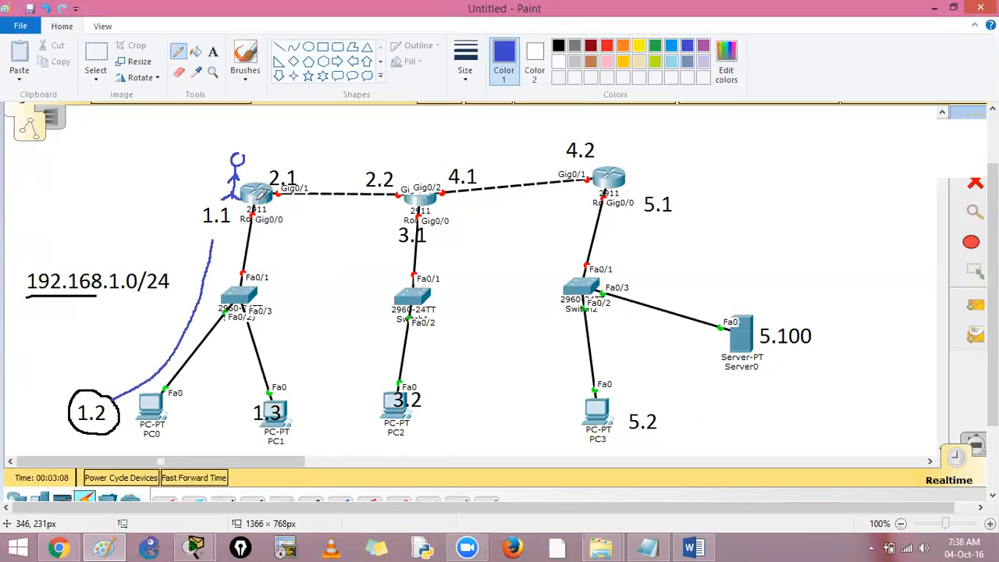
Step: Undo the recent blue marks around the first router, including the curve from 1.2 and the stick figure
drag(202, 246, 222, 248)
mouse_move(281, 208)
mouse_down()
mouse_move(282, 359)
mouse_move(294, 348)
mouse_up()
key(ctrl+z)
key(ctrl+z)
key(ctrl+z)
key(ctrl+z)
key(ctrl+z)
key(ctrl+z)
key(ctrl+z)
key(ctrl+z)
key(ctrl+z)
key(ctrl+z)
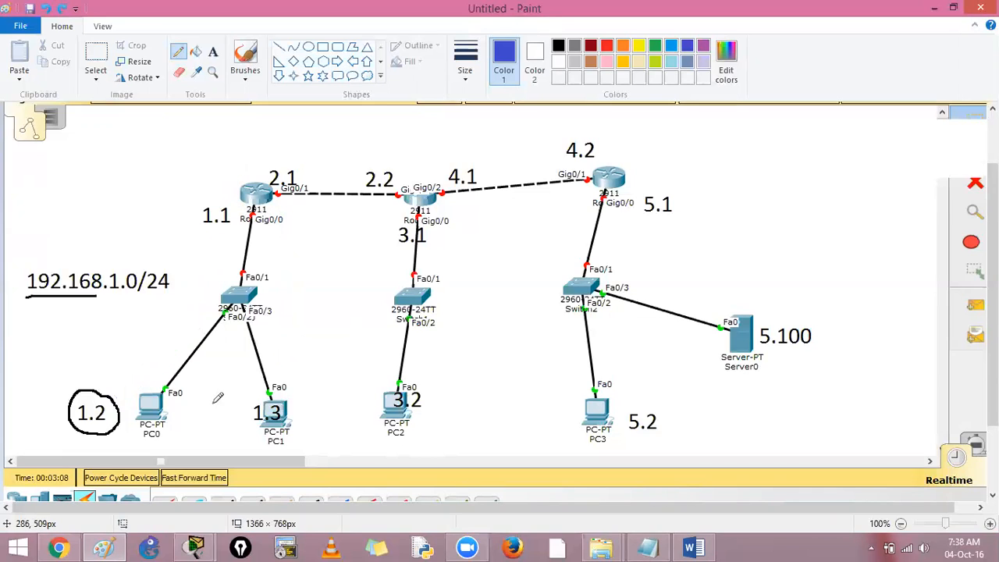
Step: Underline PC0's address label 1.2 in blue, circle PC2's label 3.2, and add a blue tick beside 1.2
drag(75, 426, 104, 426)
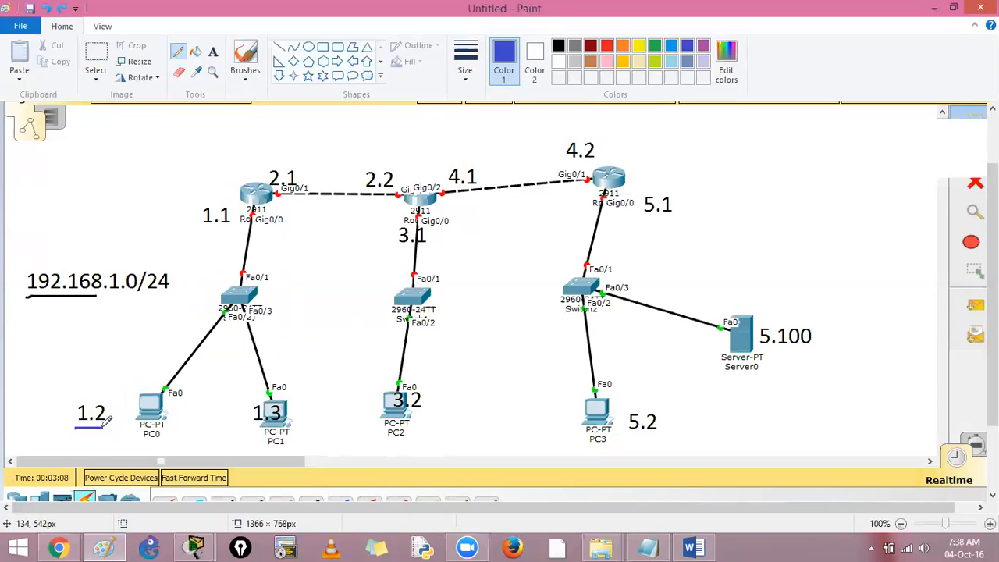
mouse_move(406, 419)
mouse_down()
mouse_move(425, 411)
mouse_move(431, 383)
mouse_move(406, 374)
mouse_move(405, 398)
mouse_move(426, 411)
mouse_up()
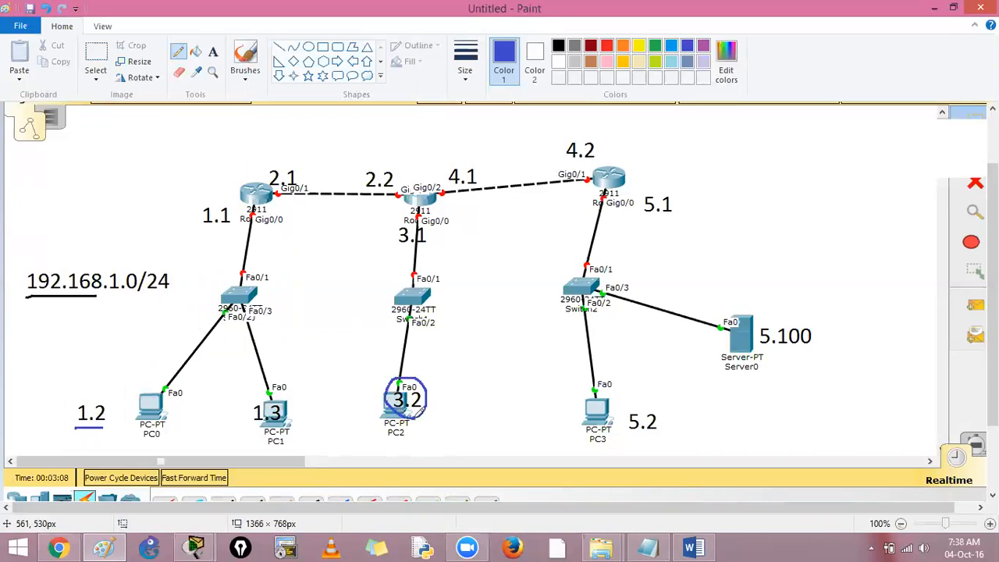
drag(104, 401, 128, 383)
Step: Draw a red arrow from PC0 up to the first router and a red line across its 1.1 interface
click(606, 45)
mouse_move(146, 385)
mouse_down()
mouse_move(248, 214)
mouse_move(250, 232)
mouse_up()
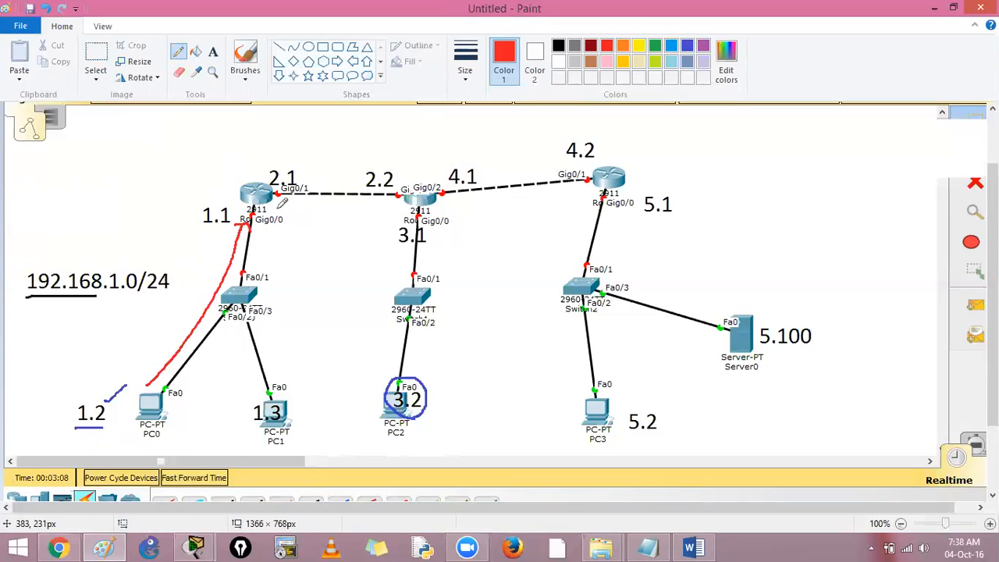
drag(206, 222, 299, 223)
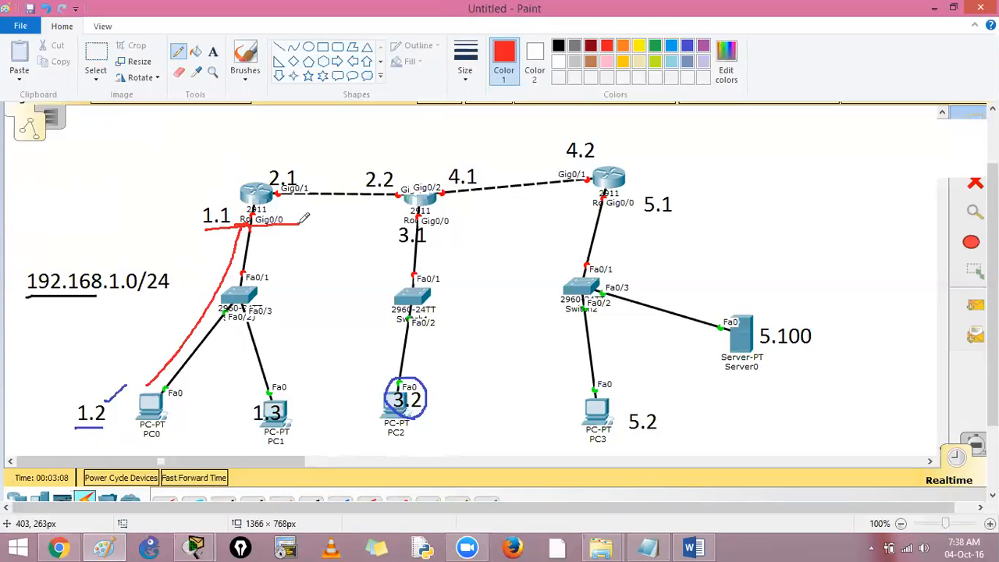
Step: Mark red crosses on both router-to-router links and draw a red cloud connected to the third router
drag(331, 178, 330, 187)
mouse_move(506, 160)
mouse_down()
mouse_move(521, 168)
mouse_move(507, 173)
mouse_up()
mouse_move(624, 167)
mouse_down()
mouse_move(682, 138)
mouse_move(698, 184)
mouse_move(693, 123)
mouse_move(681, 136)
mouse_up()
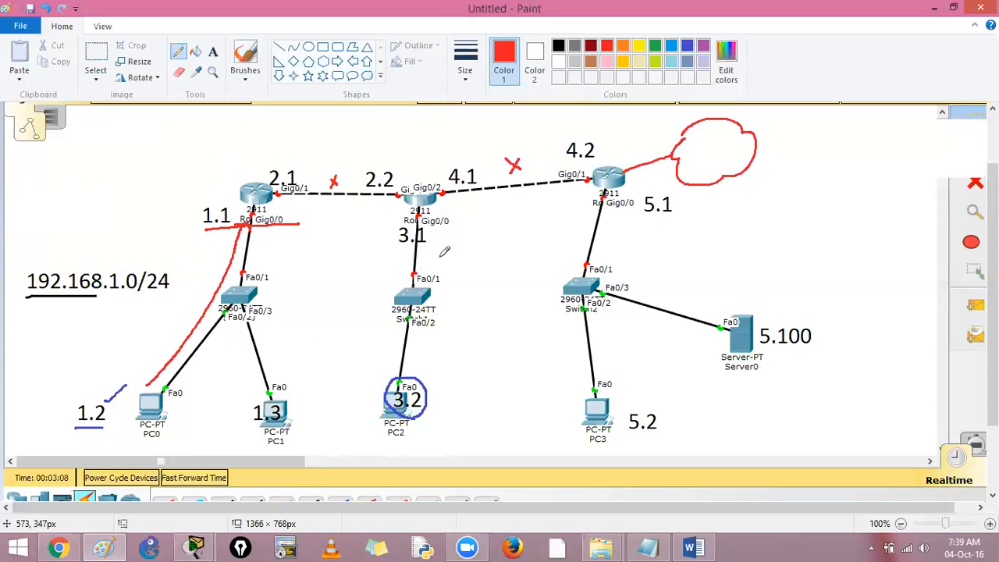
Step: Undo all the red and blue annotations so only the labelled topology and the black underline remain
key(ctrl+z)
key(ctrl+z)
key(ctrl+z)
key(ctrl+z)
key(ctrl+z)
key(ctrl+z)
key(ctrl+z)
key(ctrl+z)
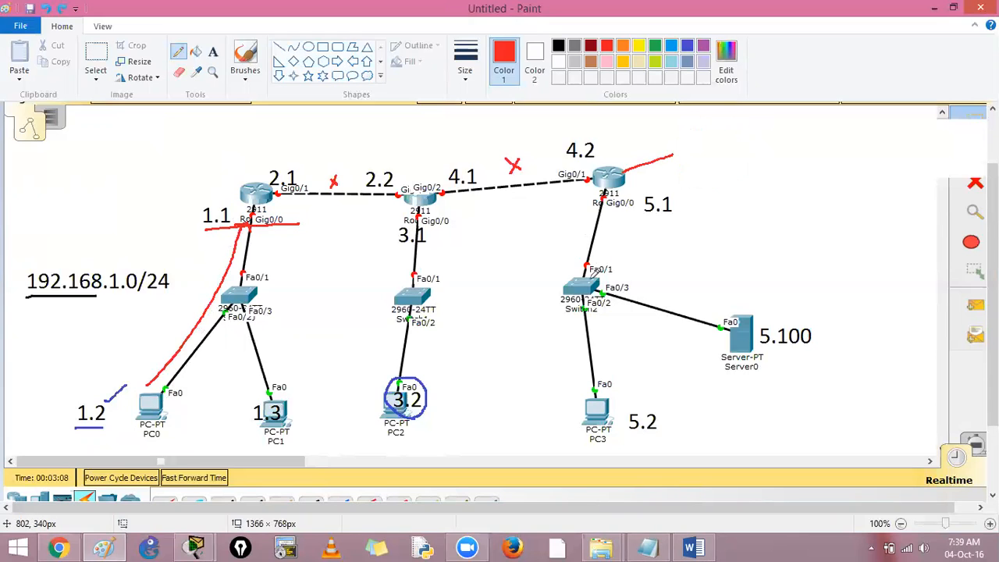
key(ctrl+z)
key(ctrl+z)
key(ctrl+z)
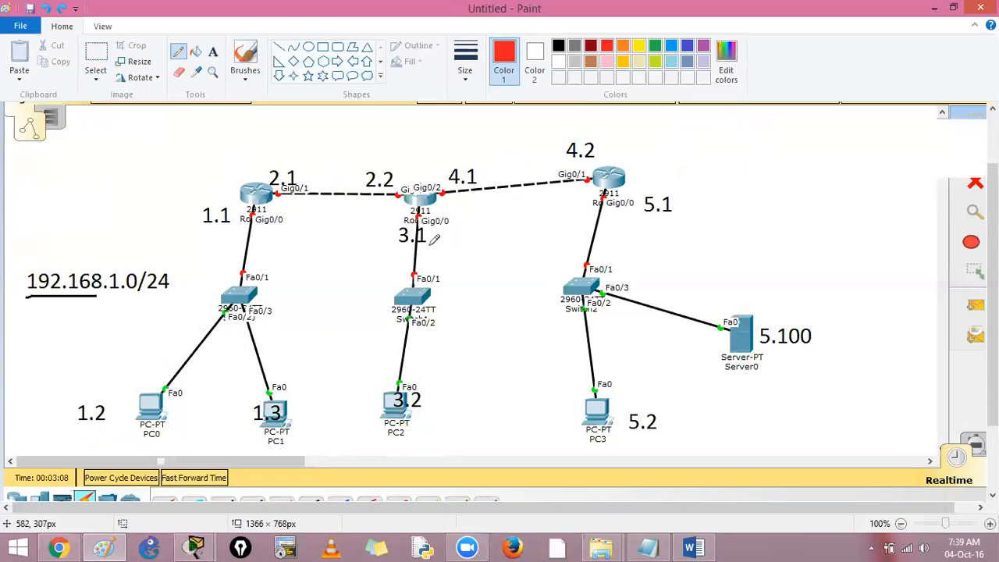
mouse_move(422, 210)
mouse_down()
mouse_move(388, 242)
mouse_move(467, 234)
mouse_move(422, 209)
mouse_up()
key(ctrl+z)
Step: Switch to Notepad and begin a command block with "conf t" below the standard ACL notes
click(647, 547)
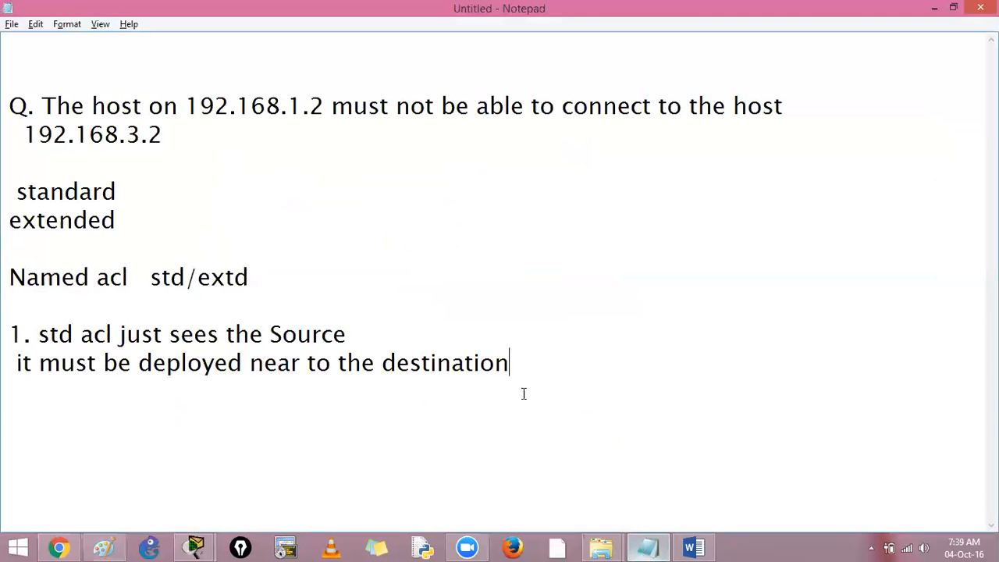
key(Return)
key(Return)
text(conf t)
key(Return)
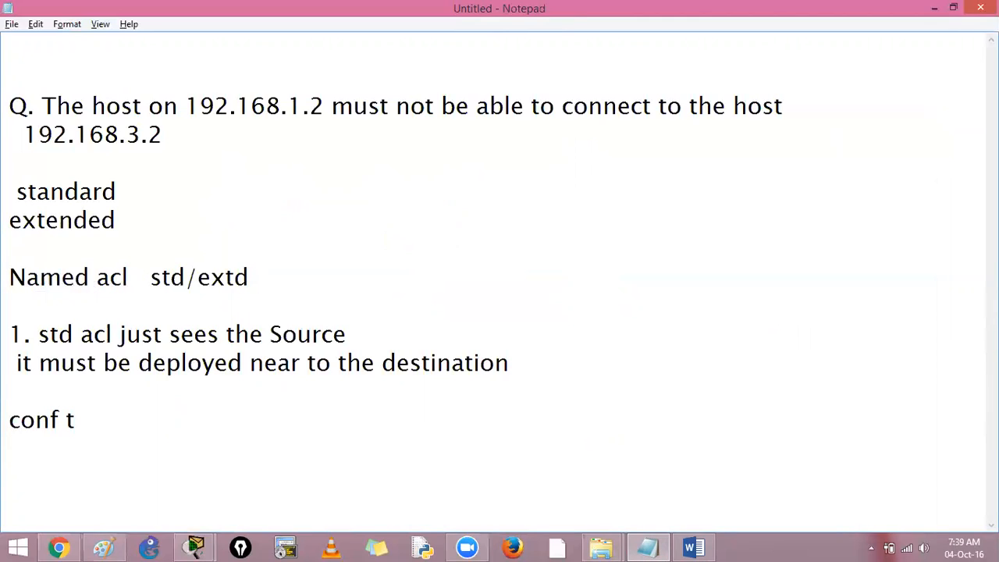
Step: Start the ACL command "access-list 1 deny 192.168.1." on the line below conf t
text(access)
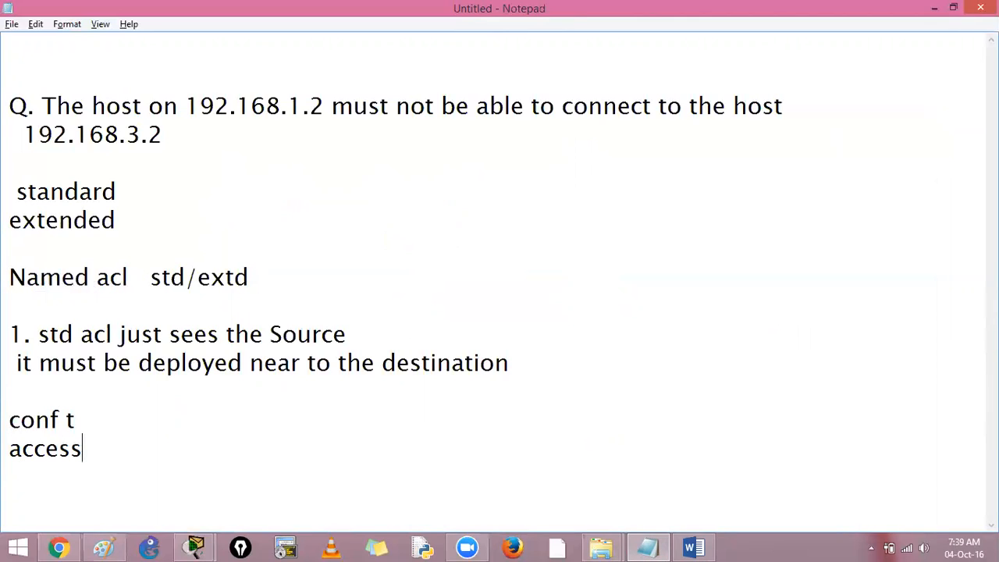
text(-list )
text(1)
text(perm)
key(BackSpace)
key(BackSpace)
key(BackSpace)
key(BackSpace)
text(deny )
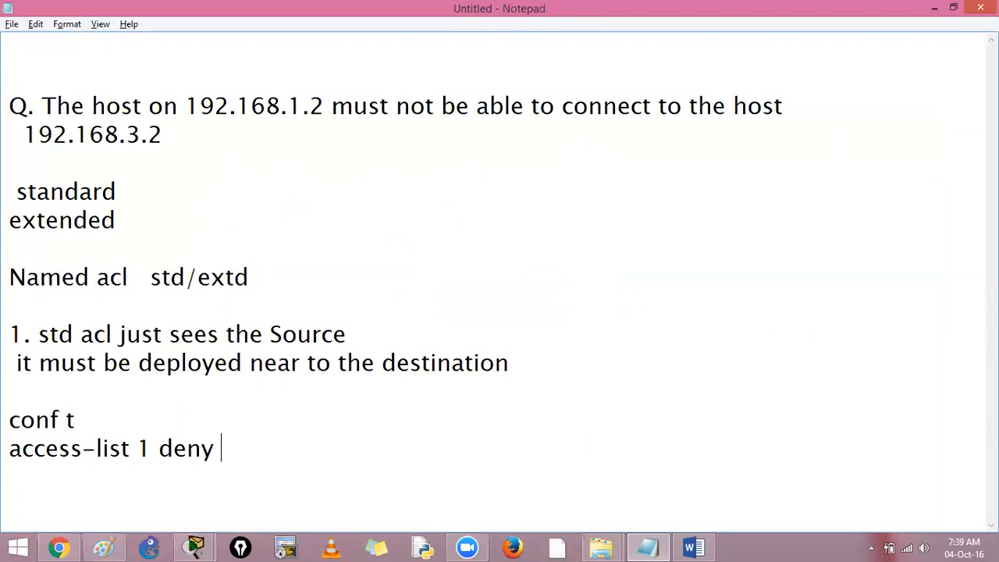
text(192.168.1.)
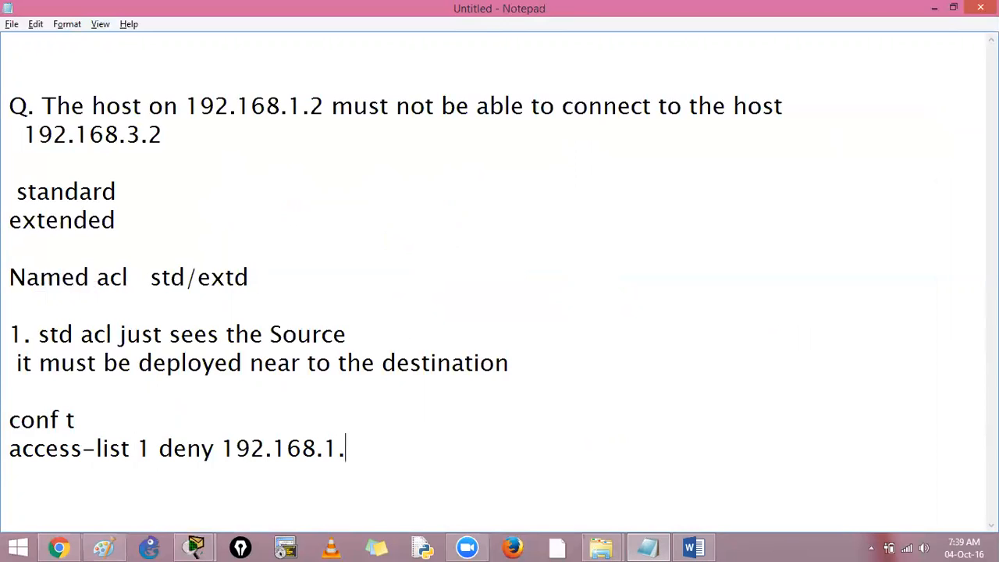
text(2)
Step: Complete the deny command's source as 192.168.1.2 with the wildcard mask 0.0.0.0
key(Left)
key(Left)
key(BackSpace)
text(0)
key(BackSpace)
text(2 0.0.0.255)
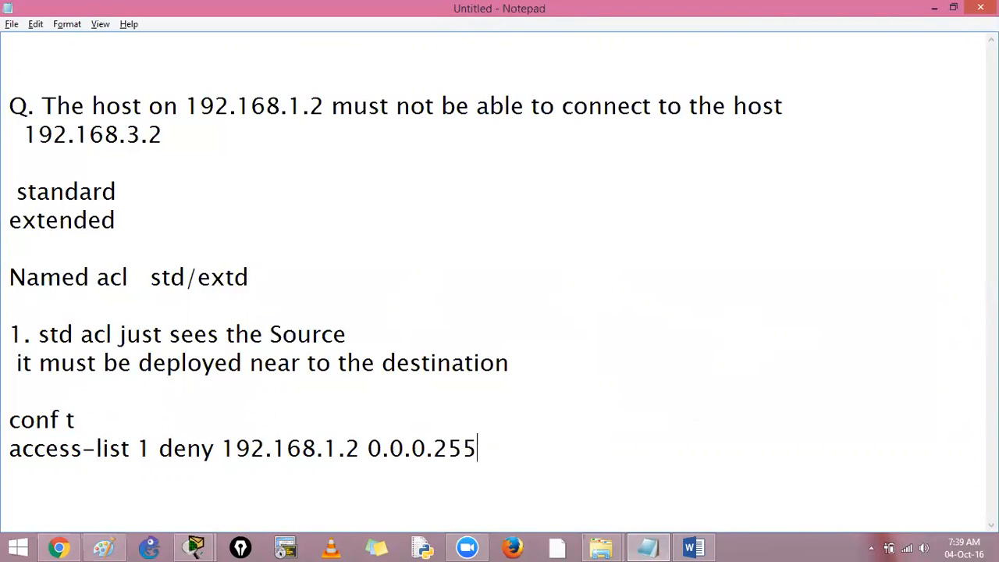
key(BackSpace)
key(BackSpace)
key(BackSpace)
text(0)
Step: Highlight the source address and the wildcard mask of the deny command in turn to compare them
drag(367, 448, 452, 447)
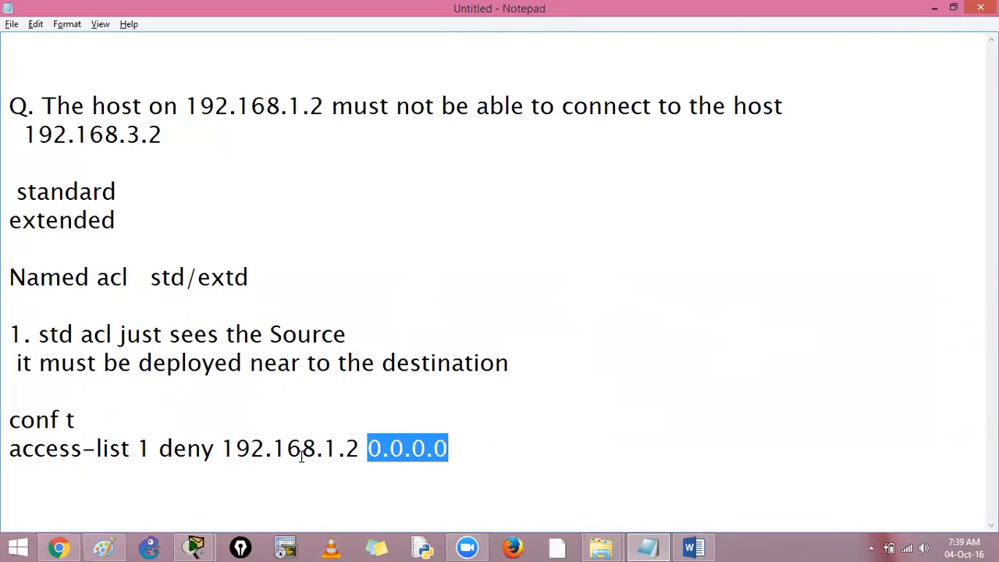
drag(222, 448, 358, 451)
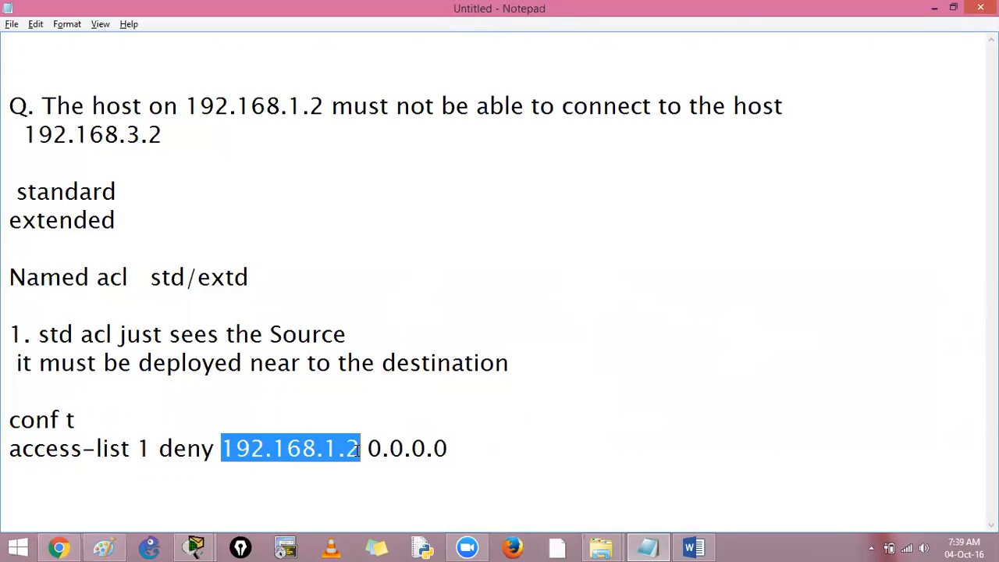
click(370, 483)
drag(221, 448, 352, 447)
drag(367, 448, 457, 449)
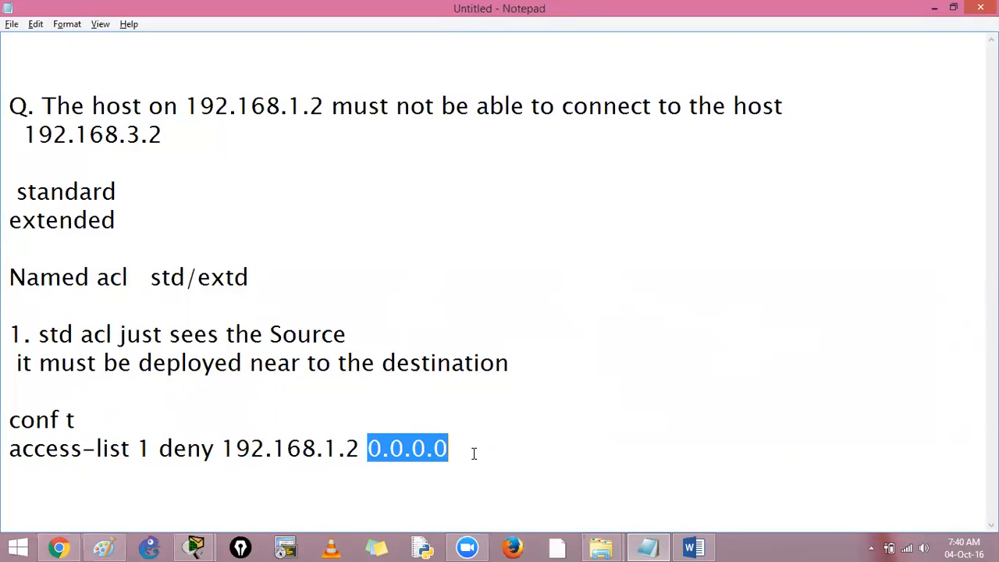
click(474, 454)
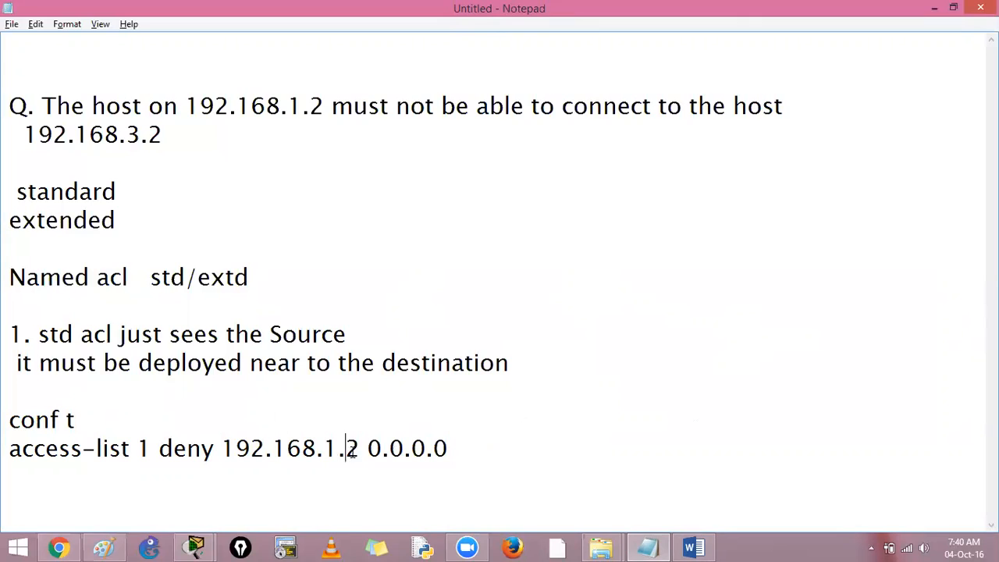
Step: Change the deny command's source to the network 192.168.1.0 with wildcard mask 0.0.0.255
drag(346, 448, 365, 451)
text(0)
key(End)
key(BackSpace)
text(255)
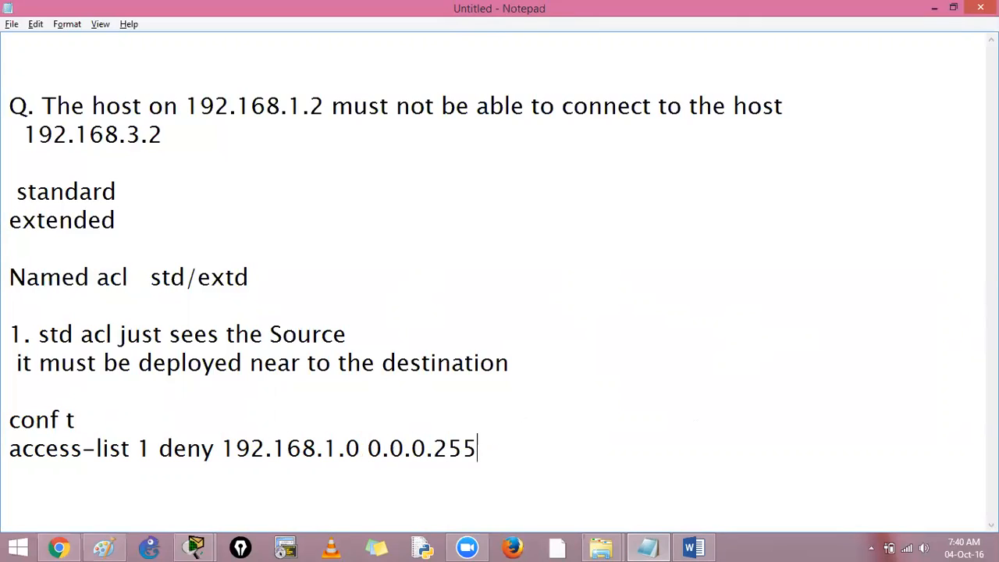
Step: Highlight the question's .1.2 address and set the deny command back to 192.168.1.2 with wildcard 0.0.0.0
drag(344, 452, 359, 451)
drag(283, 109, 324, 110)
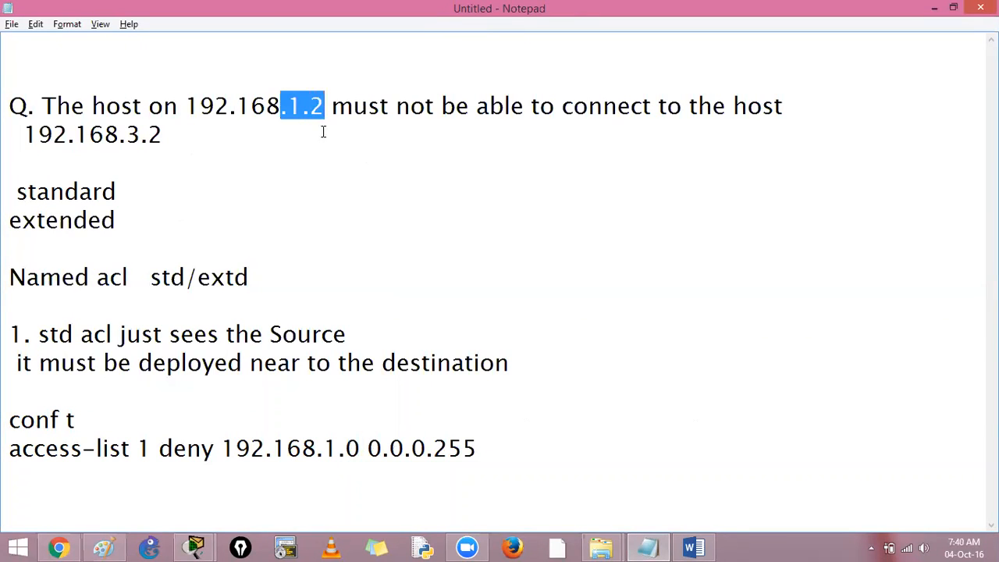
double_click(351, 449)
text(2)
drag(433, 449, 471, 445)
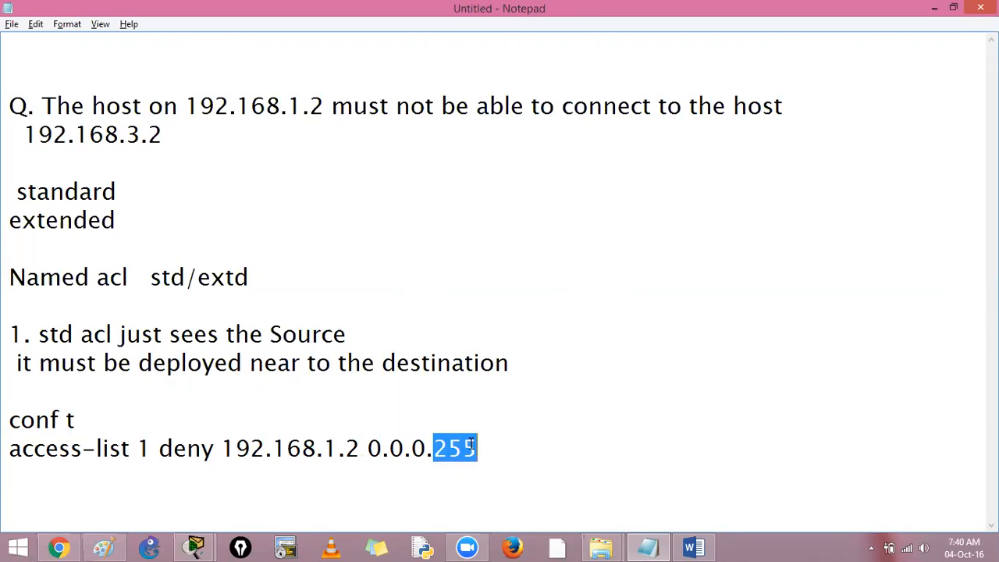
text(0)
Step: Delete the deny command's wildcard mask and insert the keyword "host" before 192.168.1.2
drag(360, 449, 479, 444)
key(BackSpace)
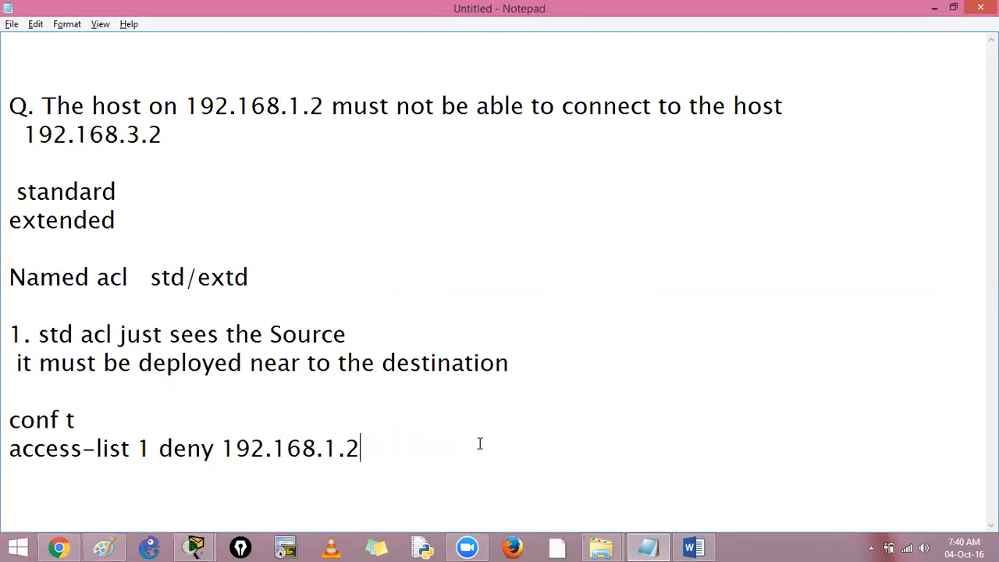
click(223, 449)
text(host)
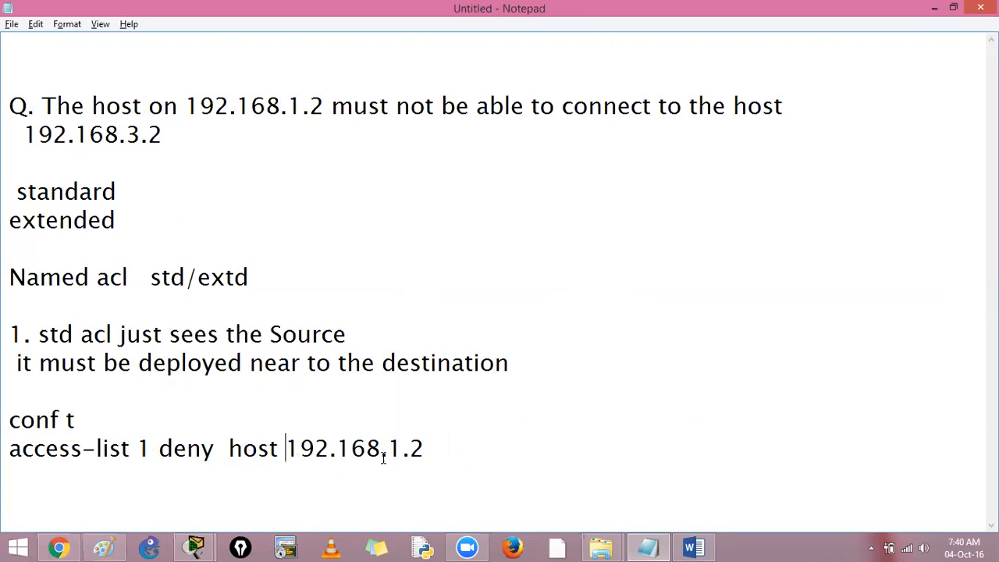
Step: Add the line "acees-list 1 permit any" below the deny command
click(436, 443)
key(Return)
key(Return)
key(Return)
key(Return)
key(Up)
key(Up)
text(acees-list 1 permit any)
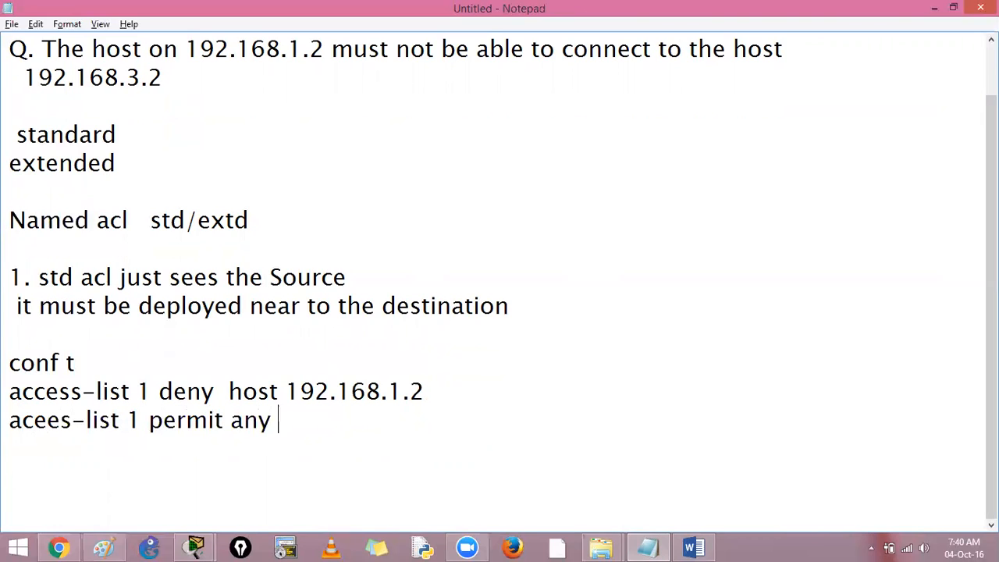
Step: Change the permit line's command to "acces-list" and comment the line out with a leading "!"
drag(12, 390, 379, 391)
click(379, 435)
click(9, 421)
click(34, 425)
key(Delete)
text(c)
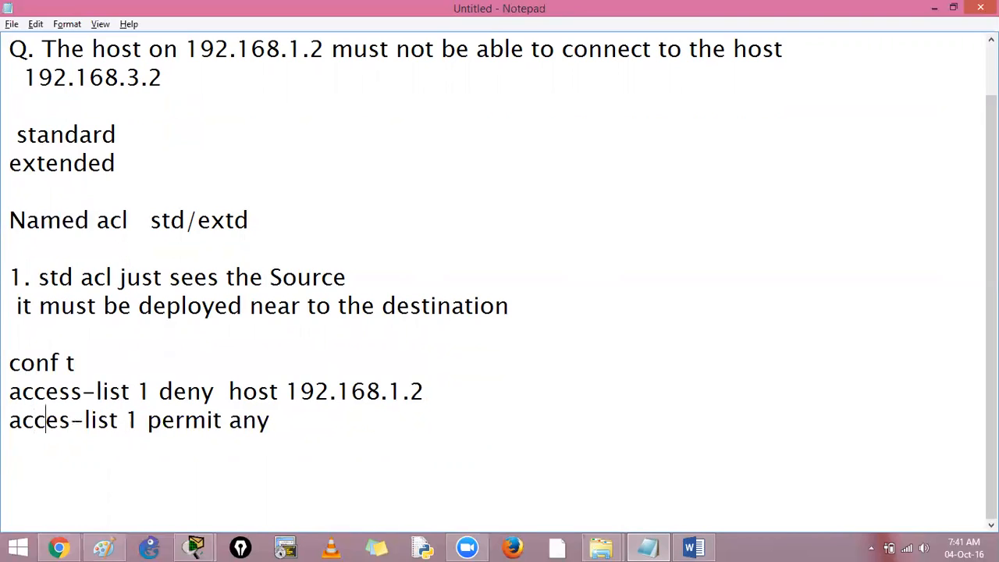
key(Home)
text(!)
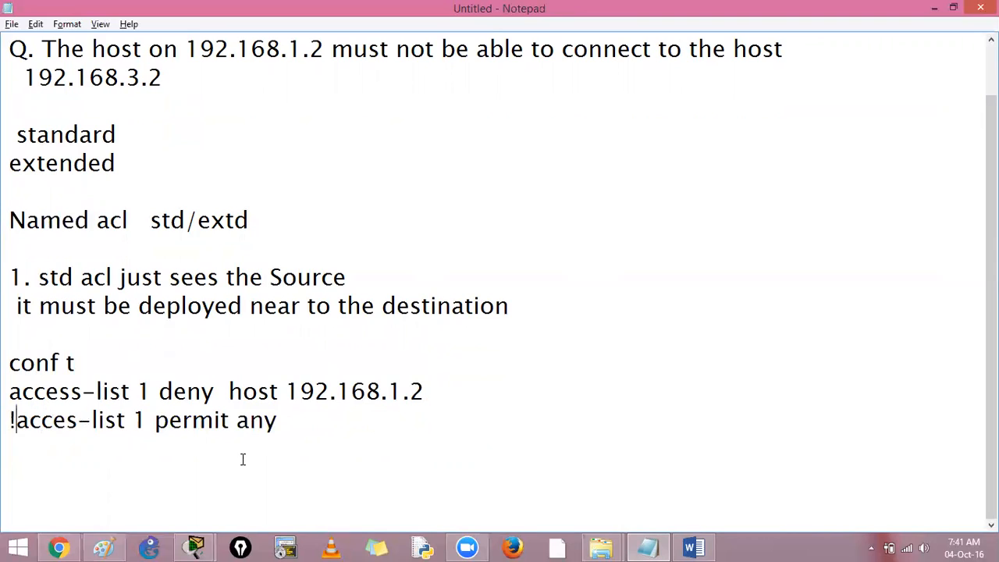
Step: Copy the three command lines from conf t through the permit line and switch to Cisco Packet Tracer
drag(297, 430, 8, 366)
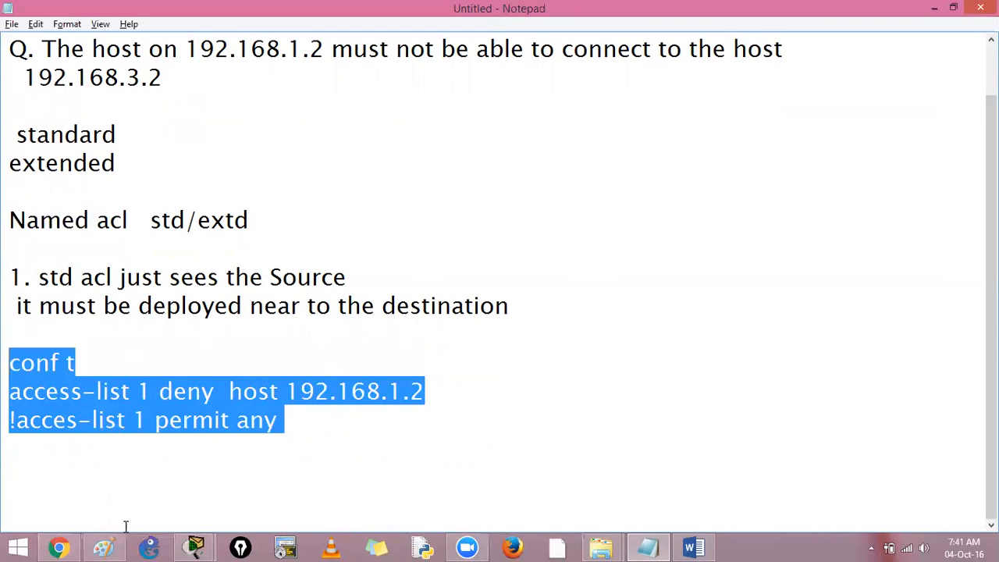
mouse_move(199, 545)
click(183, 455)
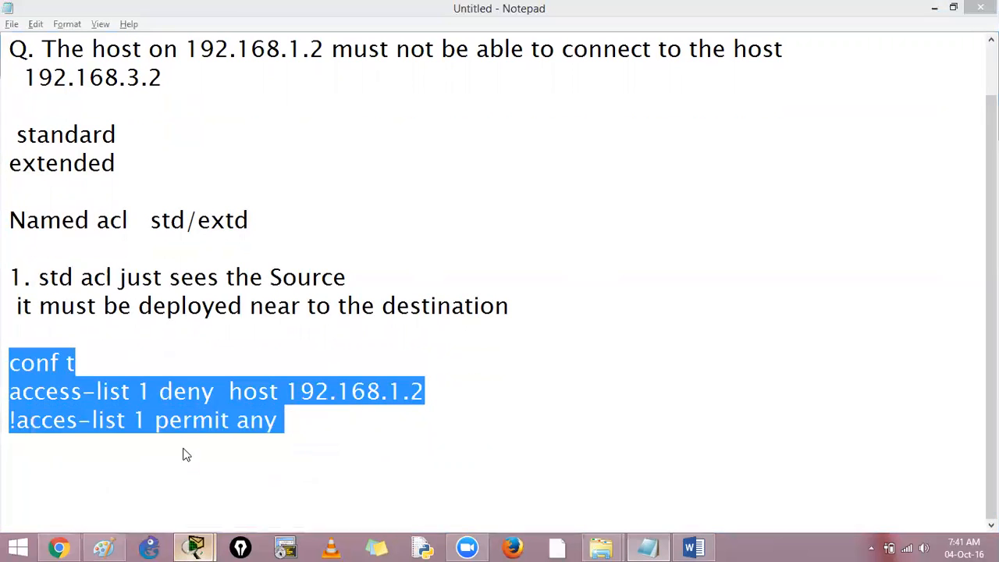
key(ctrl)
key(ctrl)
key(ctrl)
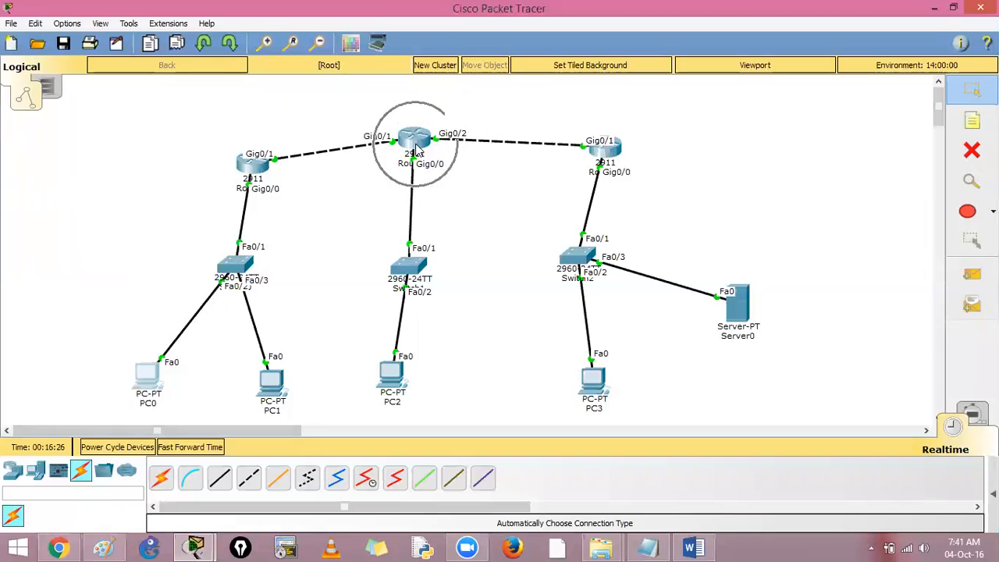
Step: Repeat the ping to 192.168.3.2 from PC0's command prompt, interrupt it, and close the PC0 window
click(149, 377)
click(611, 192)
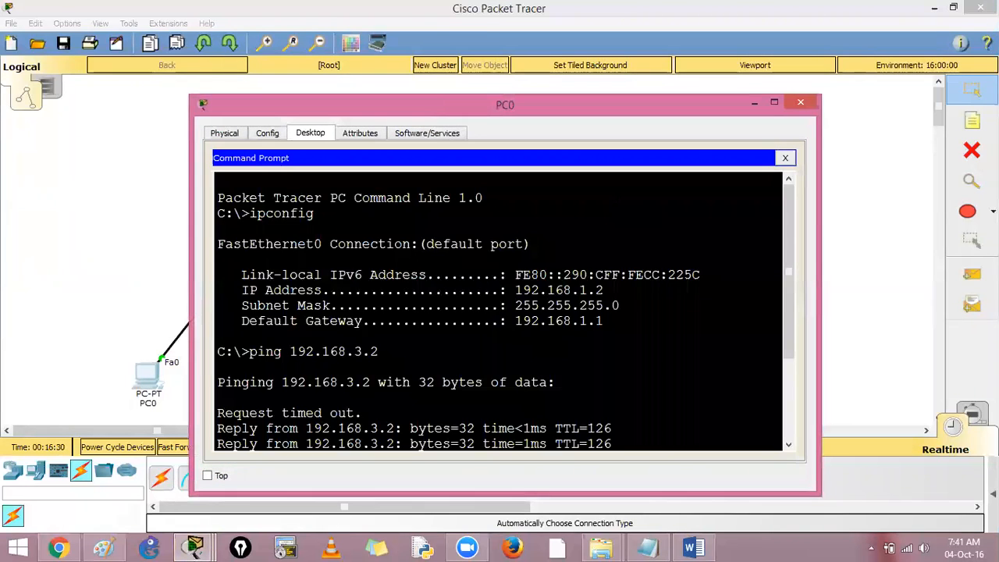
key(Up)
key(Return)
key(ctrl+c)
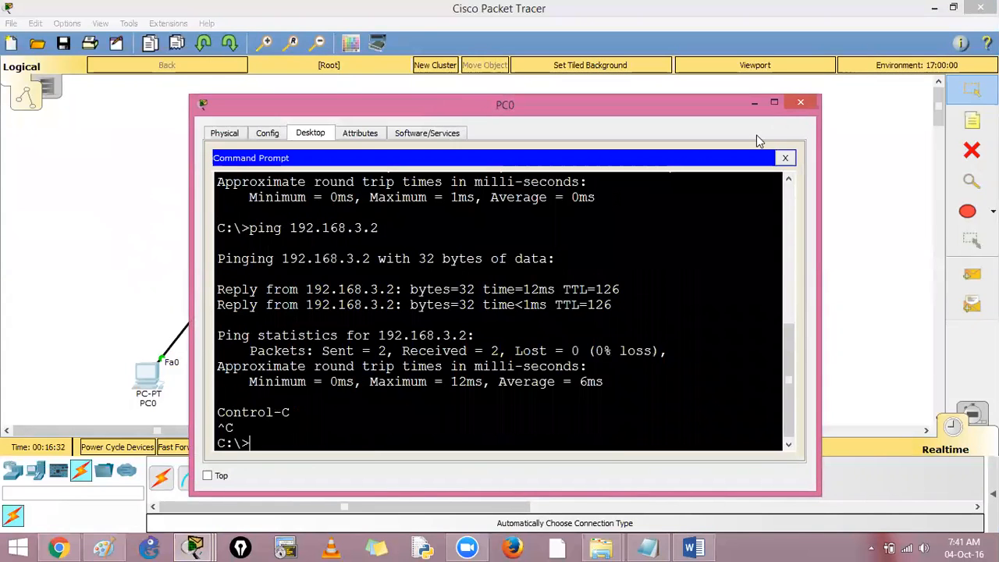
click(798, 103)
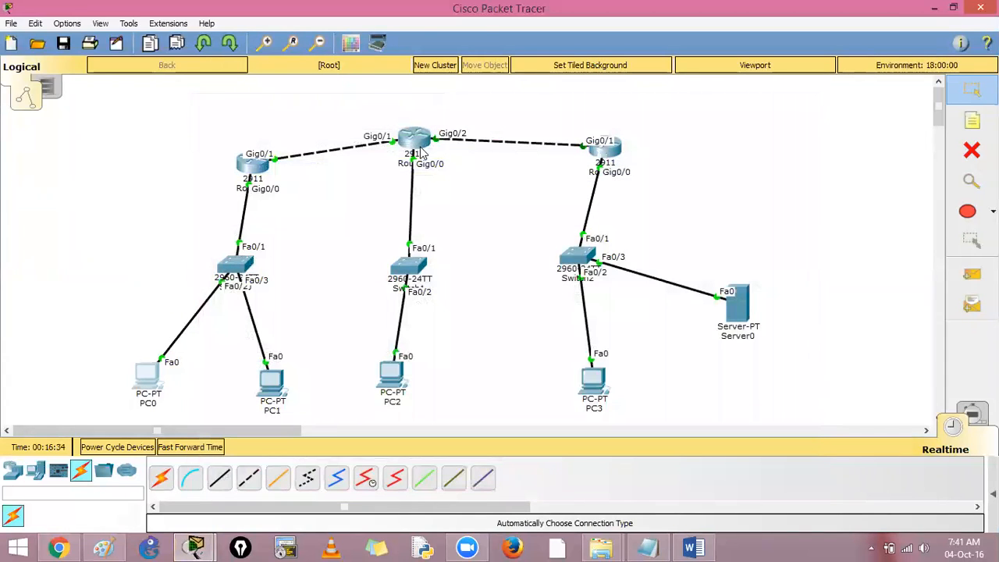
Step: Open the middle router's command line full-size and paste the copied conf t and access-list 1 commands
click(420, 153)
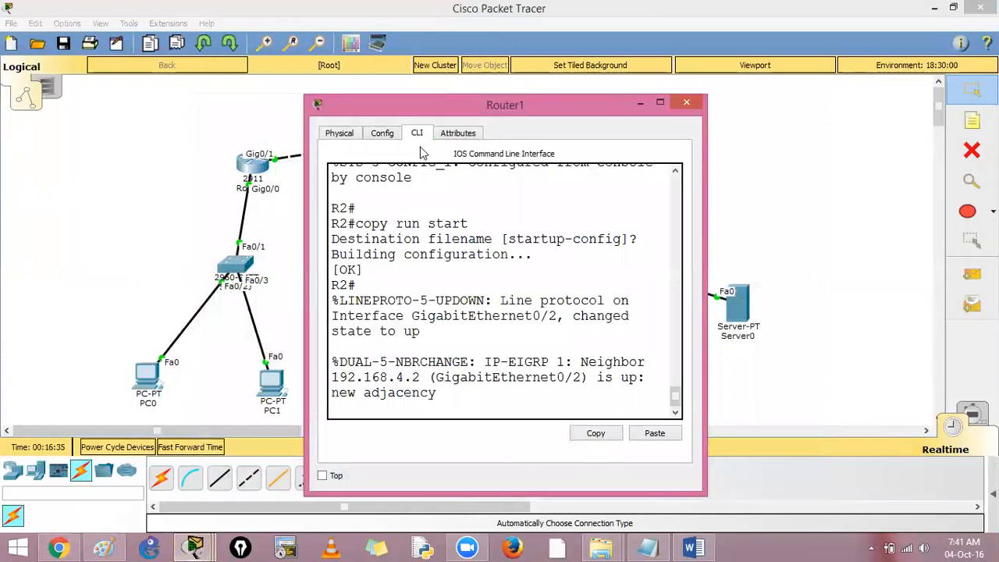
click(660, 103)
key(Return)
key(Return)
key(Return)
key(Return)
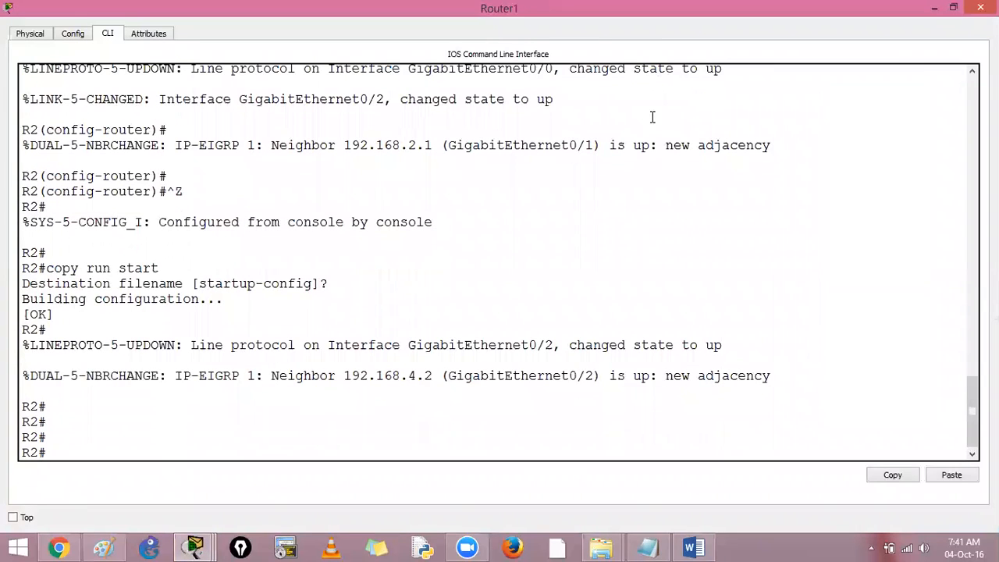
right_click(389, 387)
click(423, 412)
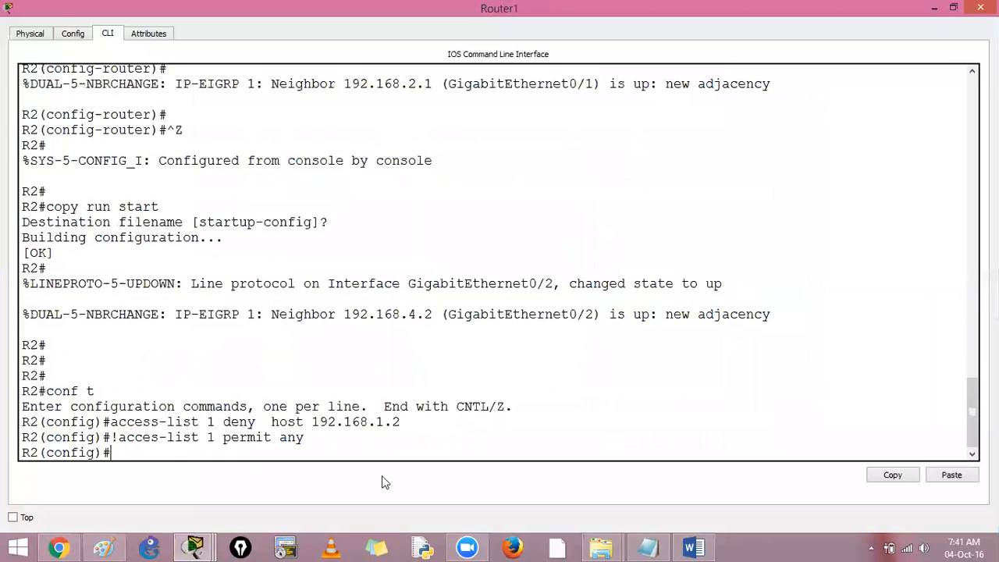
Step: Highlight the pasted access-list 1 deny command in the router's command line and advance to a fresh configuration prompt
drag(227, 426, 420, 419)
click(419, 457)
click(115, 438)
key(Right)
key(Return)
key(Return)
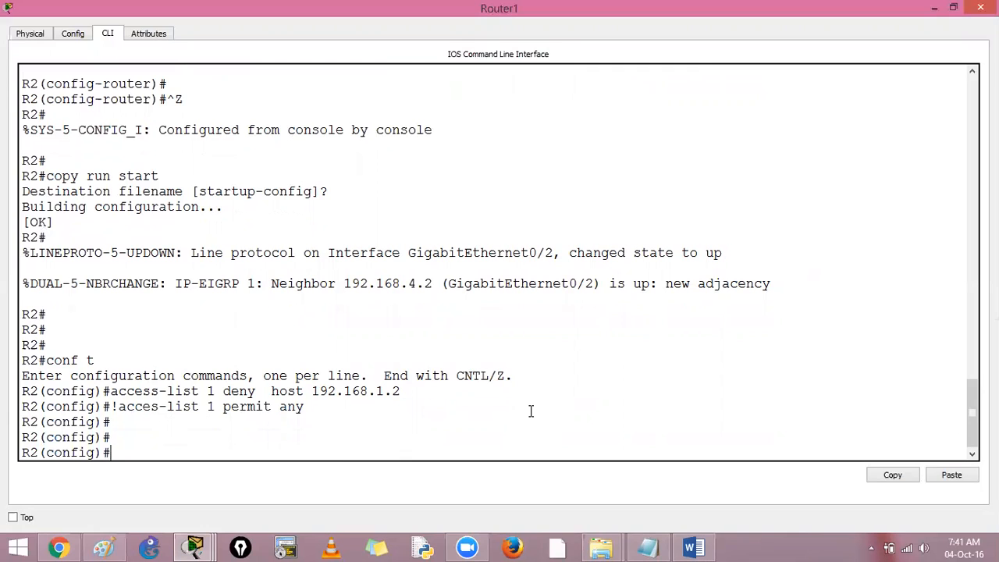
Step: Switch to Notepad and add a separator line of equals signs followed by "create an acl" above the conf t line
click(647, 548)
click(569, 403)
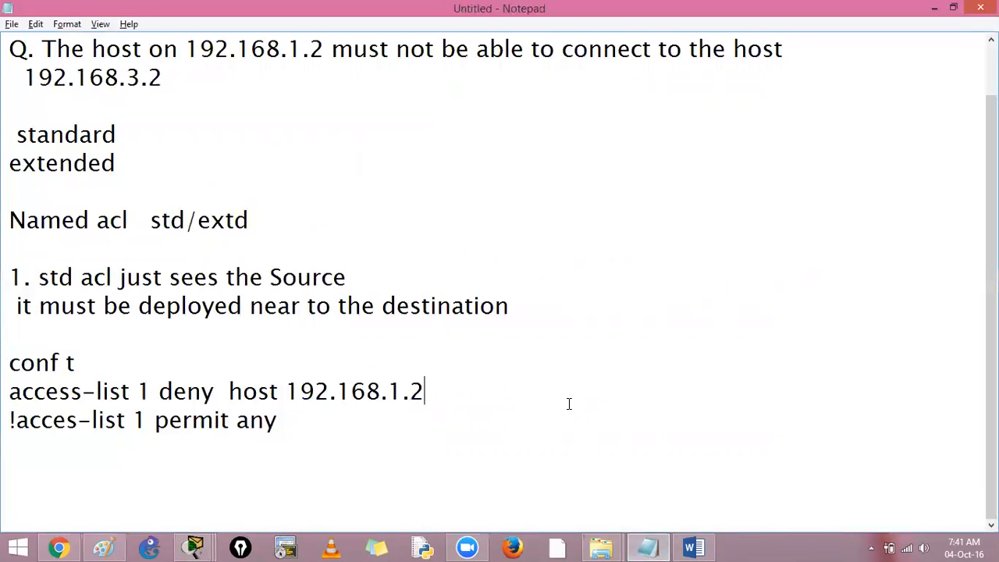
click(15, 338)
text(====================  cre)
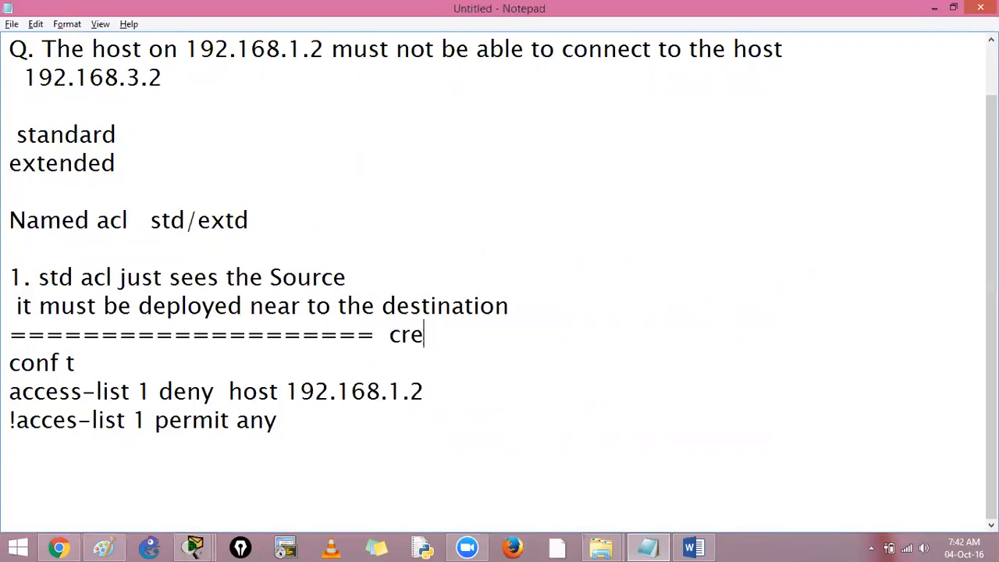
text(ate an acl)
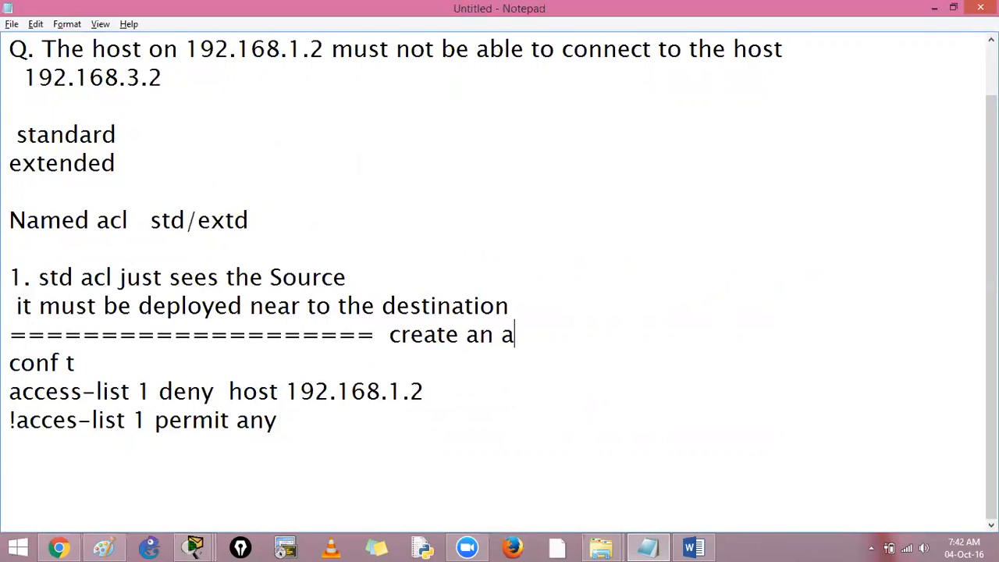
Step: Correct the commented permit line's command from "acces-list" to "access-list"
key(Down)
key(Down)
key(Down)
text(s)
key(Down)
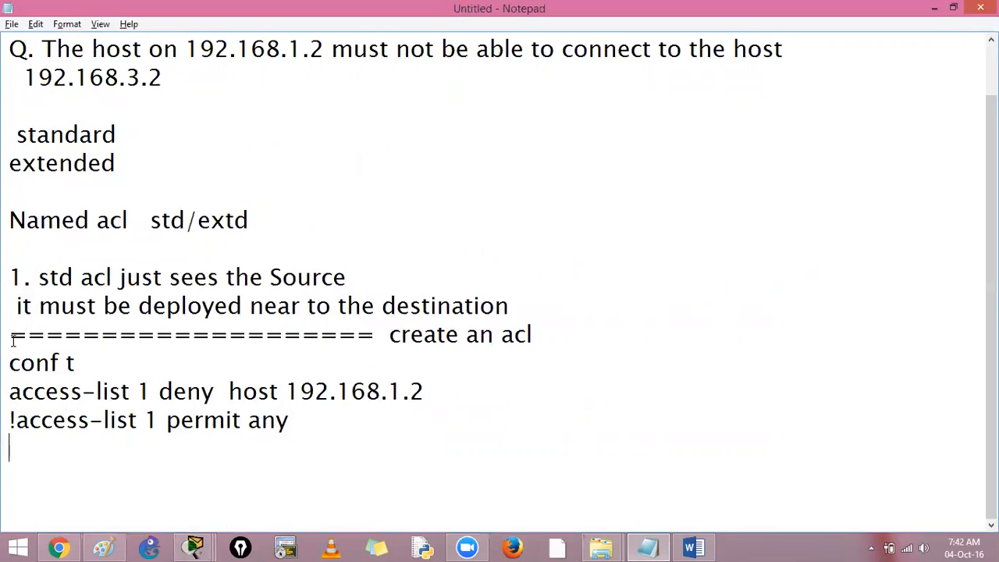
Step: Below the commands, add blank lines, a separator of equals signs and the note "apply this acl..... why??"
key(Return)
key(Return)
text(====================)
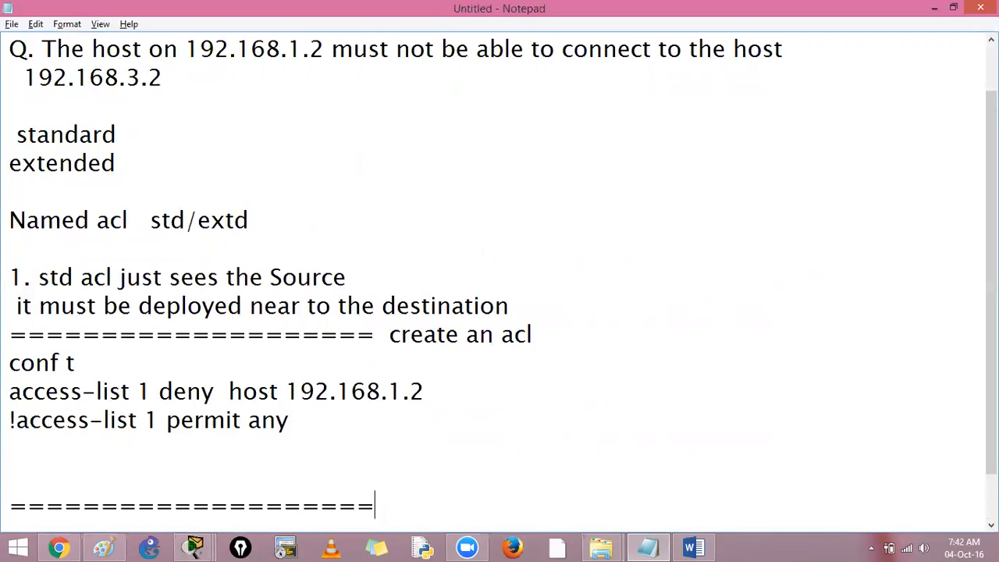
text(=============)
key(Return)
text(apply )
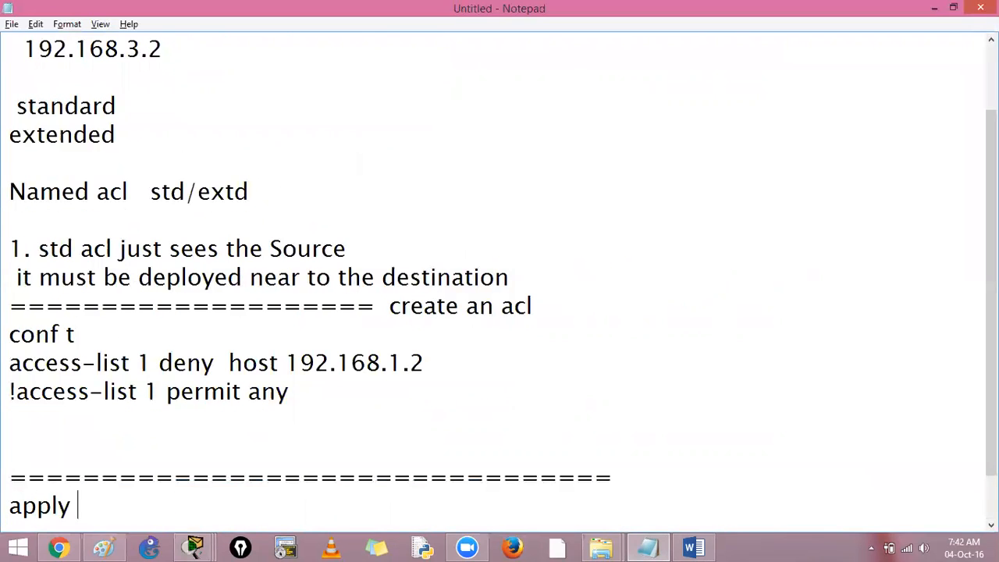
text(this acl)
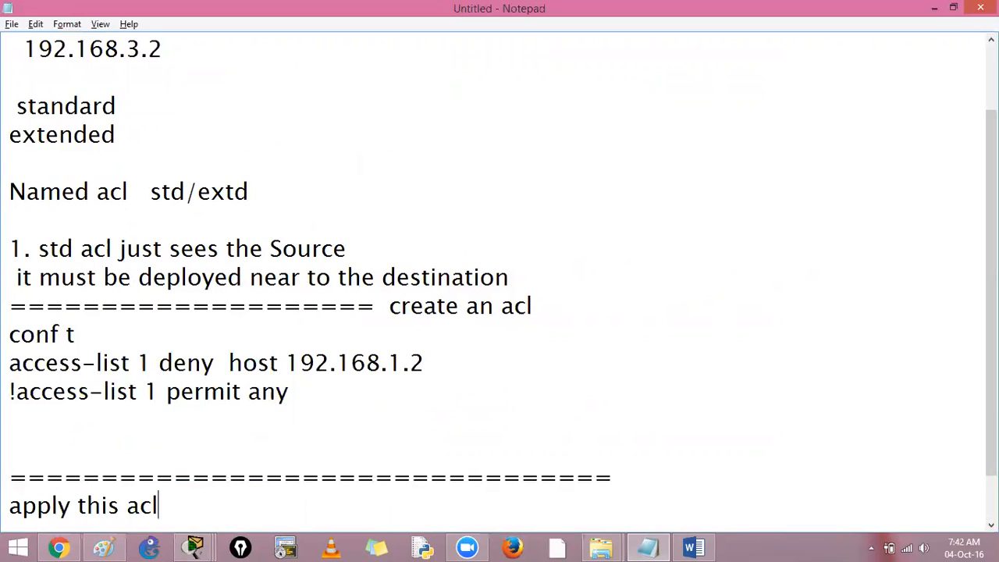
text(.....  why??)
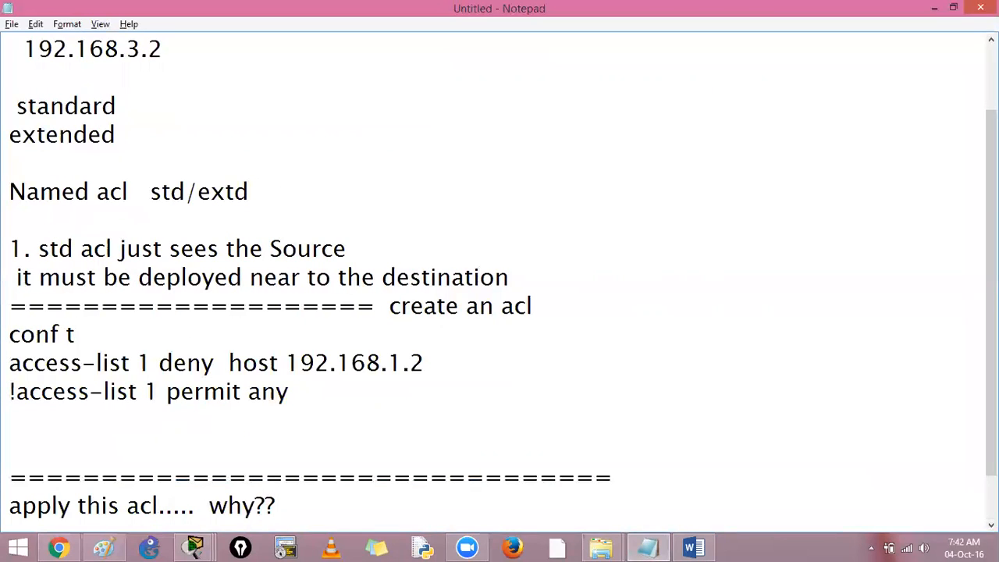
Step: Write int g0/1 at the router's configuration prompt in Cisco Packet Tracer and bring up the network topology
key(alt+Tab)
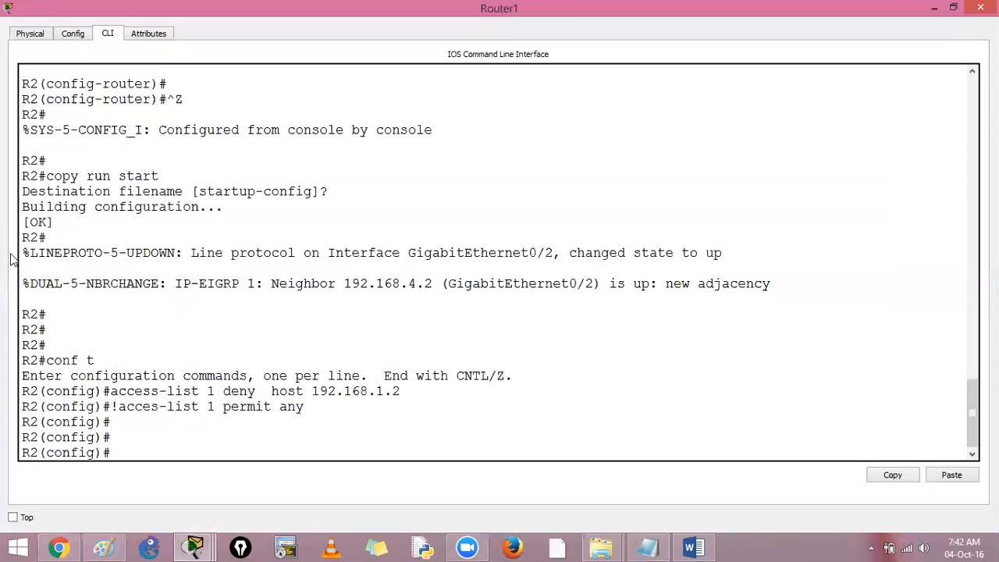
text(int g0/1)
key(alt+Tab)
click(433, 178)
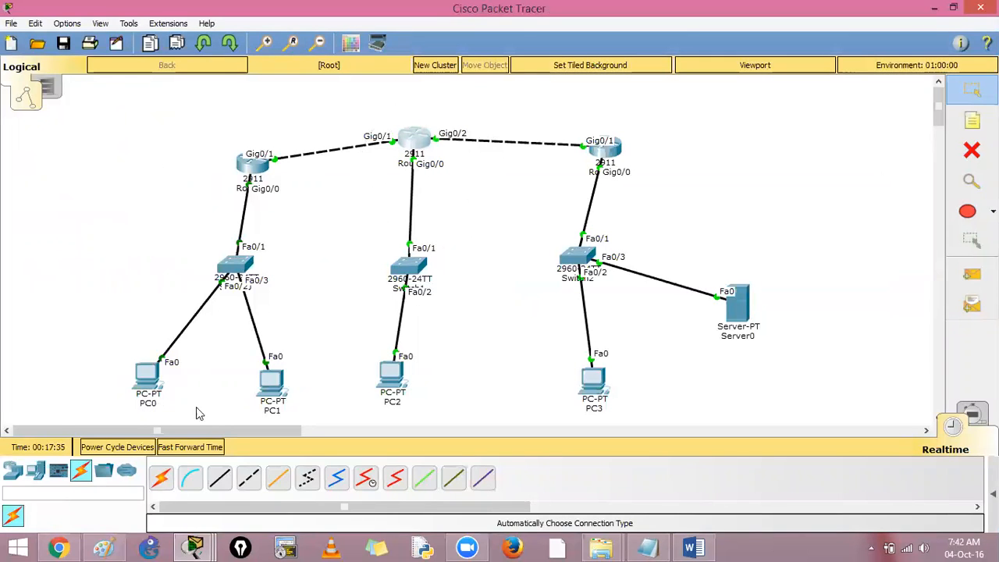
Step: In Paint, draw a red path arrow from PC0 to the middle router and circle and cross out its Gig0/0 interface
click(103, 547)
mouse_move(168, 365)
mouse_down()
mouse_move(206, 278)
mouse_move(323, 176)
mouse_move(391, 220)
mouse_move(439, 218)
mouse_move(452, 232)
mouse_move(465, 206)
mouse_move(439, 209)
mouse_up()
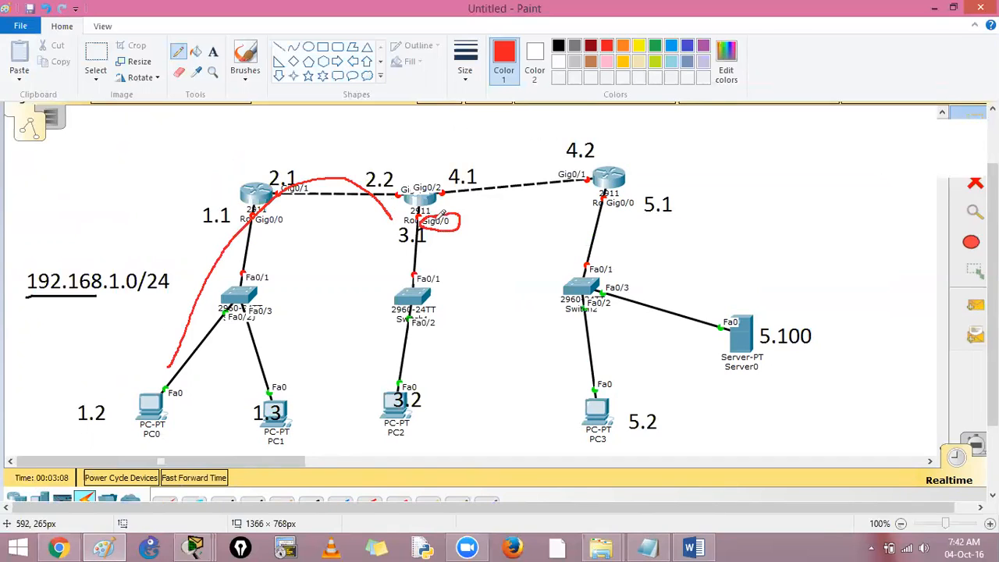
key(ctrl+z)
mouse_move(416, 207)
mouse_down()
mouse_move(415, 223)
mouse_move(460, 231)
mouse_move(457, 201)
mouse_move(422, 199)
mouse_move(383, 220)
mouse_move(394, 209)
mouse_up()
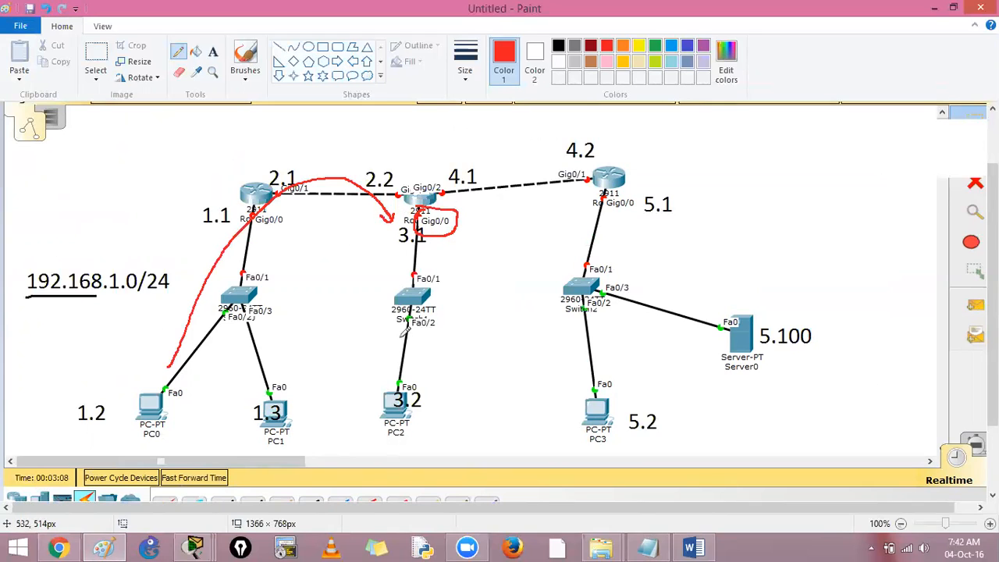
mouse_move(379, 212)
mouse_down()
mouse_move(431, 226)
mouse_move(394, 251)
mouse_up()
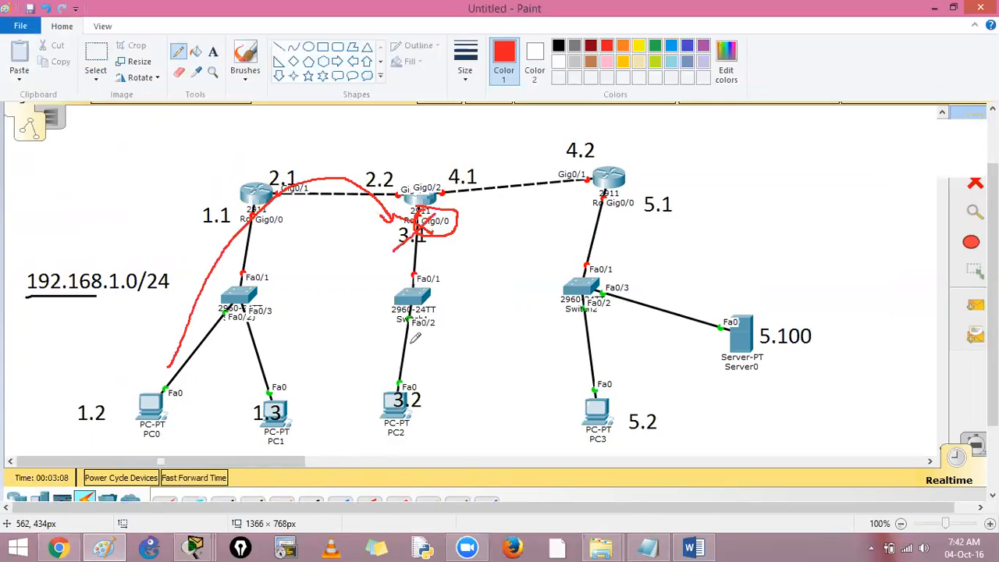
Step: Undo the last three red pencil marks on the diagram and switch back to Cisco Packet Tracer
key(ctrl+z)
key(ctrl+z)
key(ctrl+z)
key(ctrl+z)
key(alt+Tab)
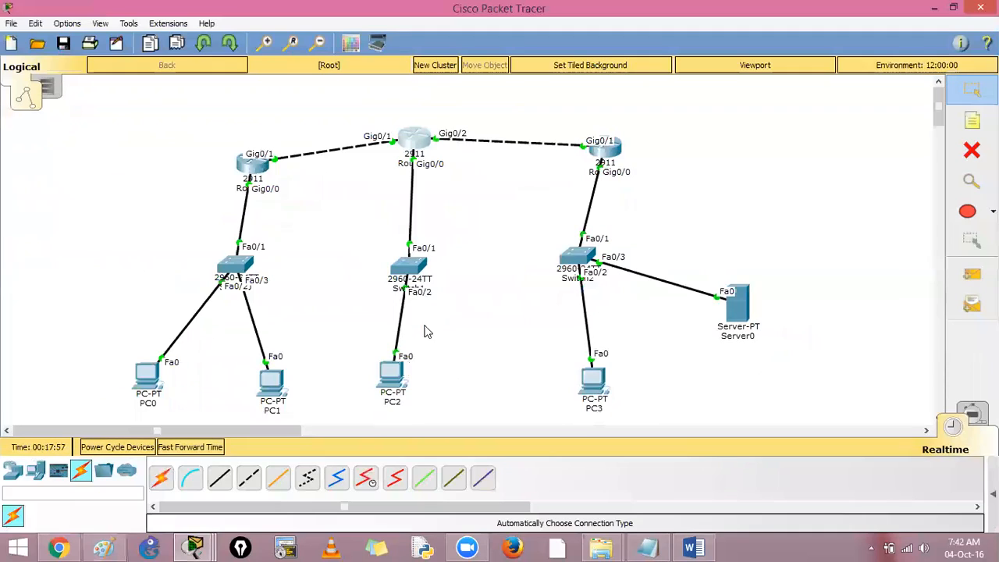
Step: Reopen the middle router's command line full-size and execute the pending int g0/1 command
click(428, 140)
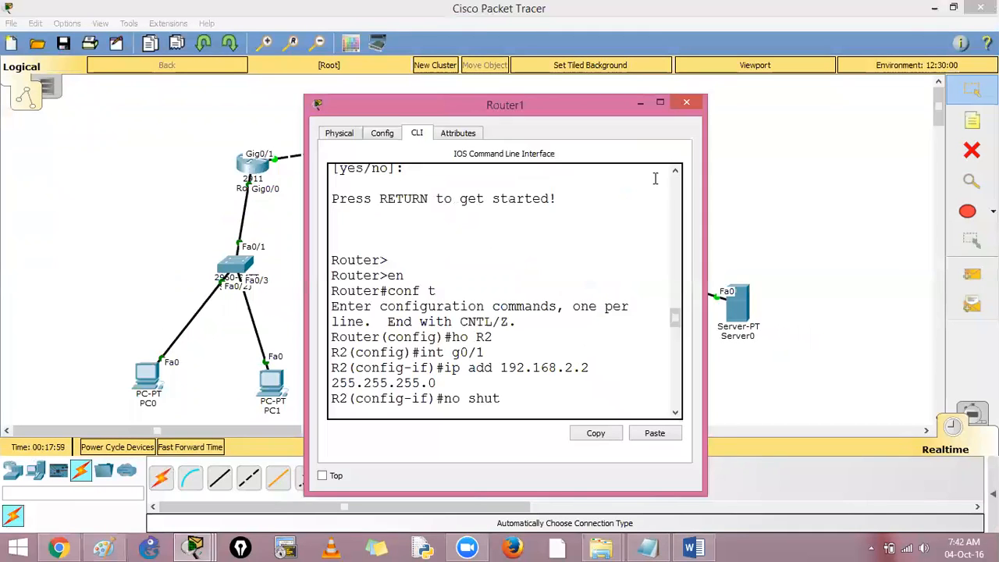
click(659, 102)
key(Return)
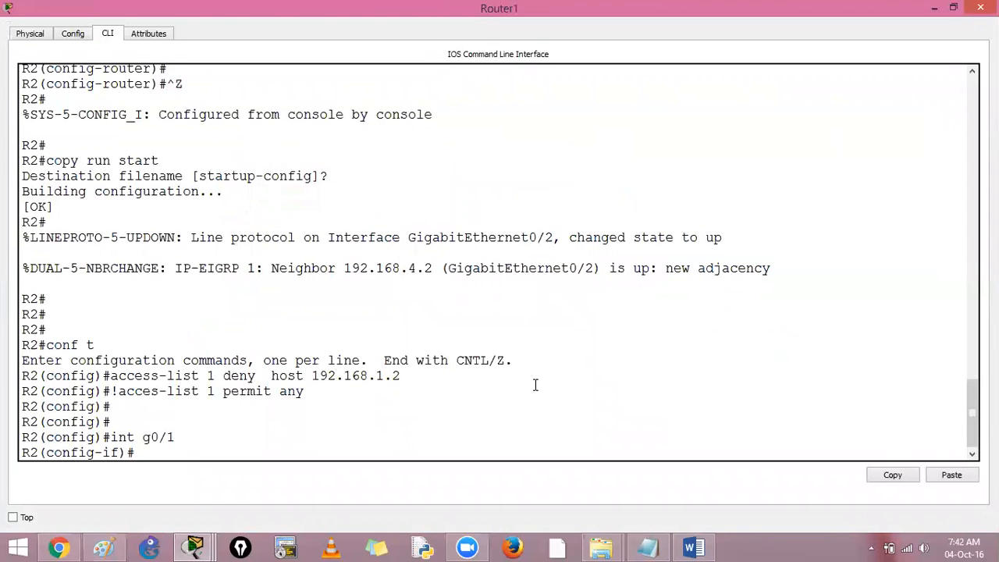
Step: Change to the configuration of interface g0/0 with int g0/0 and add a few empty prompt lines
key(alt+Tab)
key(alt+Tab)
key(Up)
text(0)
key(Return)
key(Return)
key(Return)
key(Return)
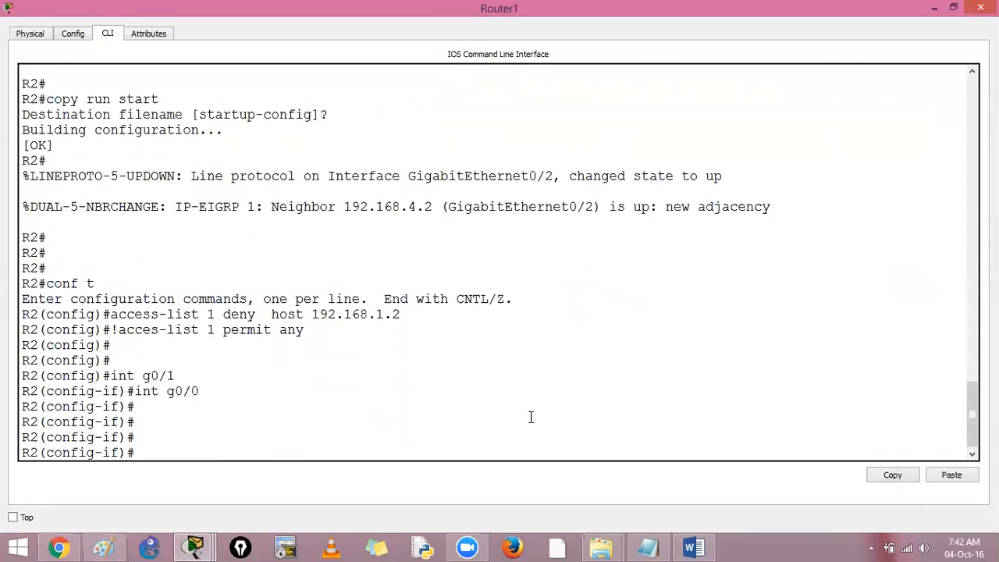
Step: Try to autocomplete an access-group command without the ip prefix, and clear it from the prompt
text(acc)
key(Tab)
text(ess-g)
key(Tab)
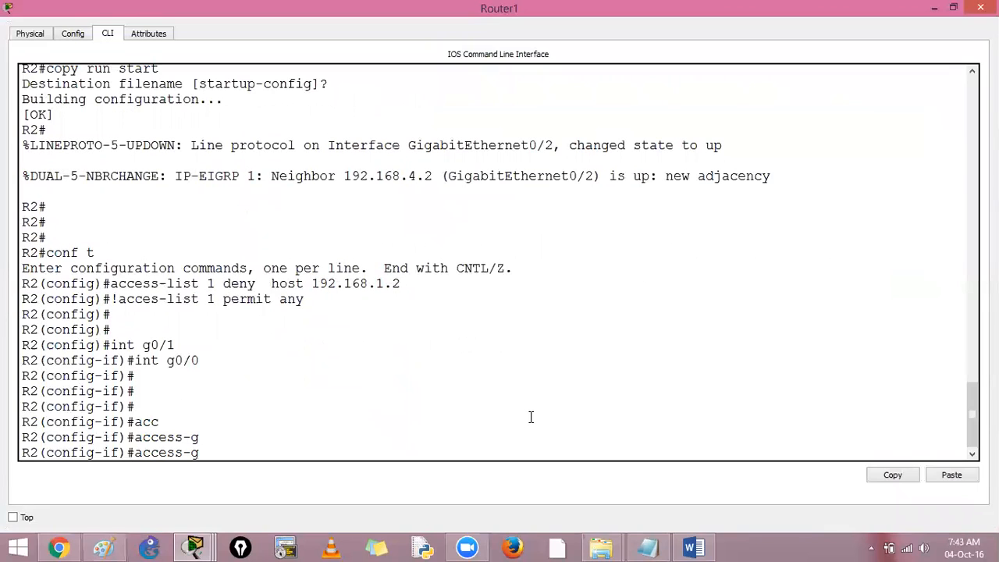
text(r)
key(Tab)
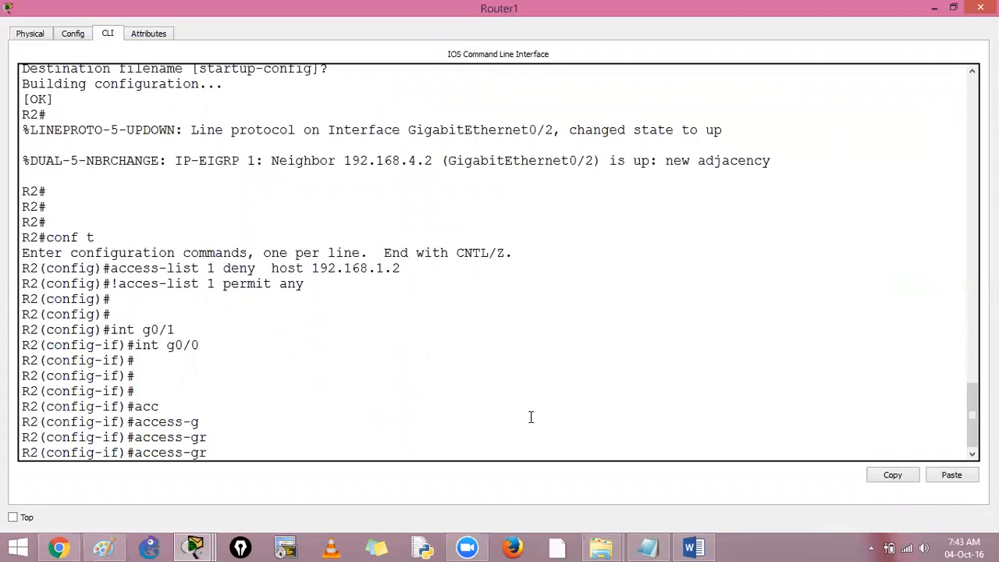
key(BackSpace)
key(BackSpace)
key(BackSpace)
key(BackSpace)
key(BackSpace)
key(BackSpace)
key(BackSpace)
key(BackSpace)
Step: Apply access list 1 outbound on the g0/0 interface with the command ip access-group 1 out
text(ip acc)
key(Tab)
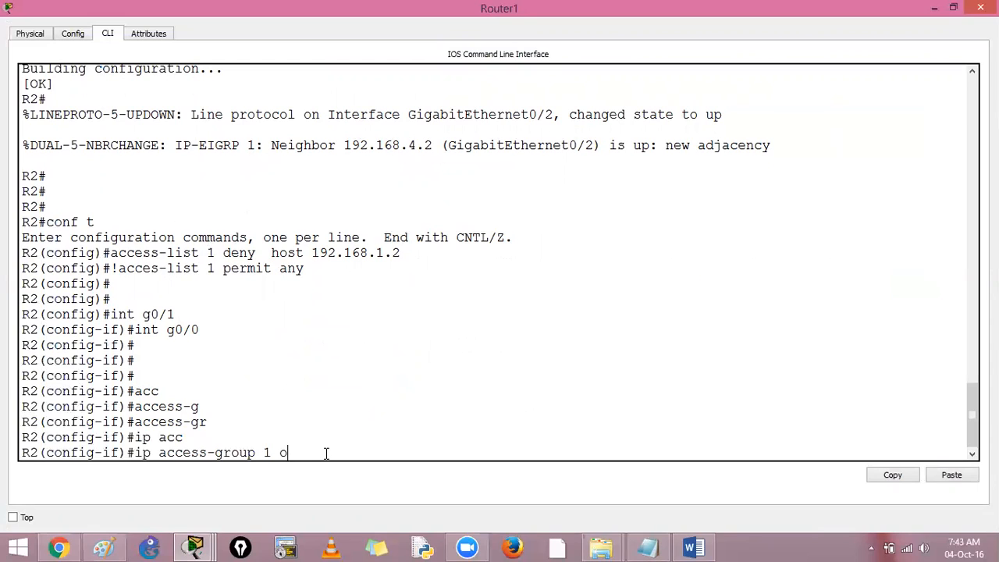
text(1 out)
key(Return)
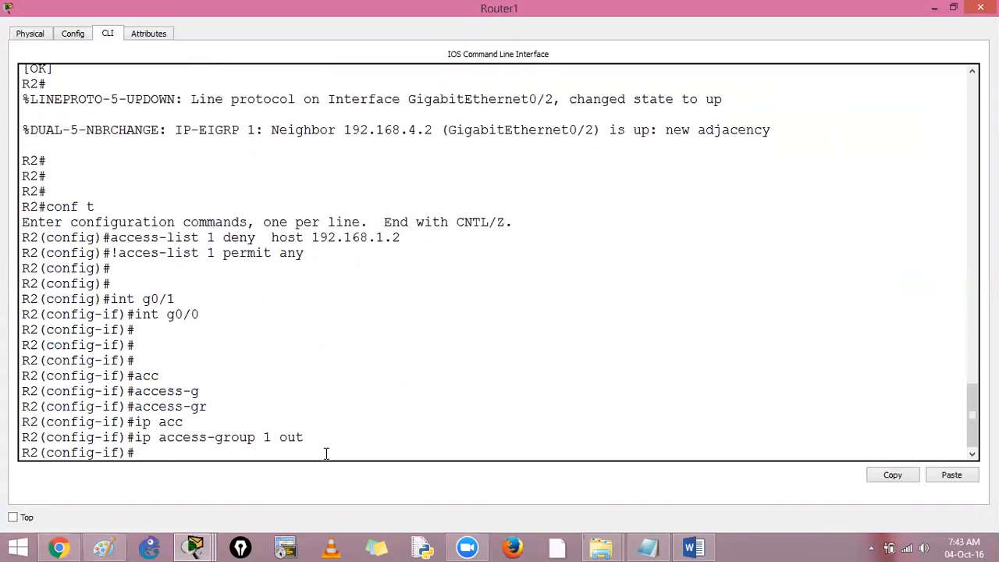
Step: Highlight in turn the deny command, the ip access-group command, interface g0/0 and the commented permit line for review
drag(111, 238, 401, 240)
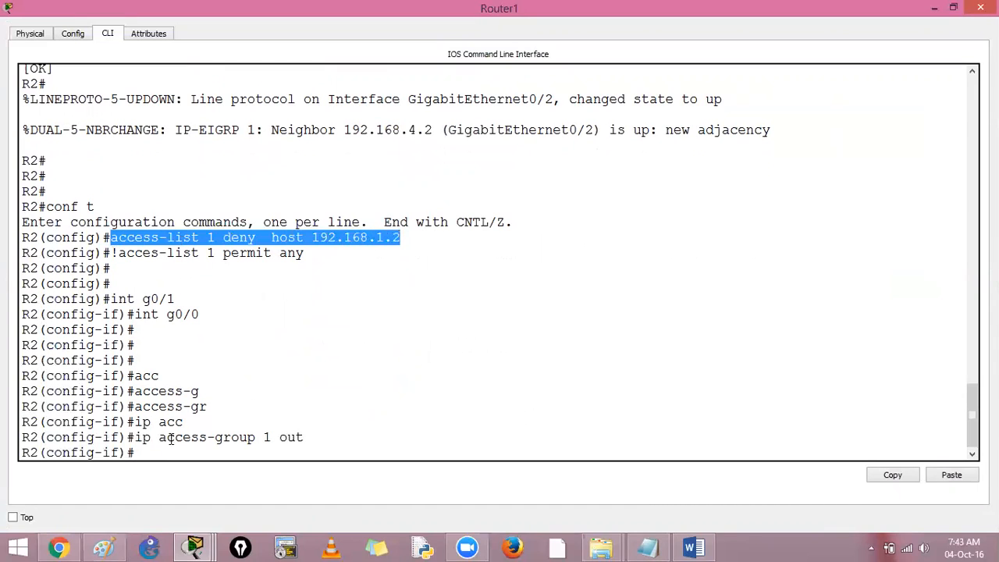
drag(135, 437, 320, 440)
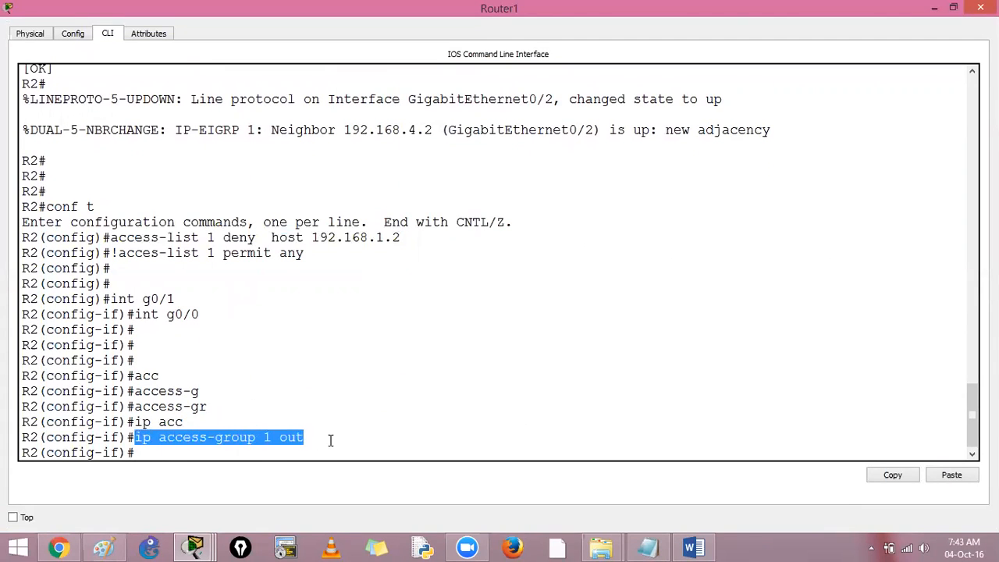
click(330, 440)
click(168, 318)
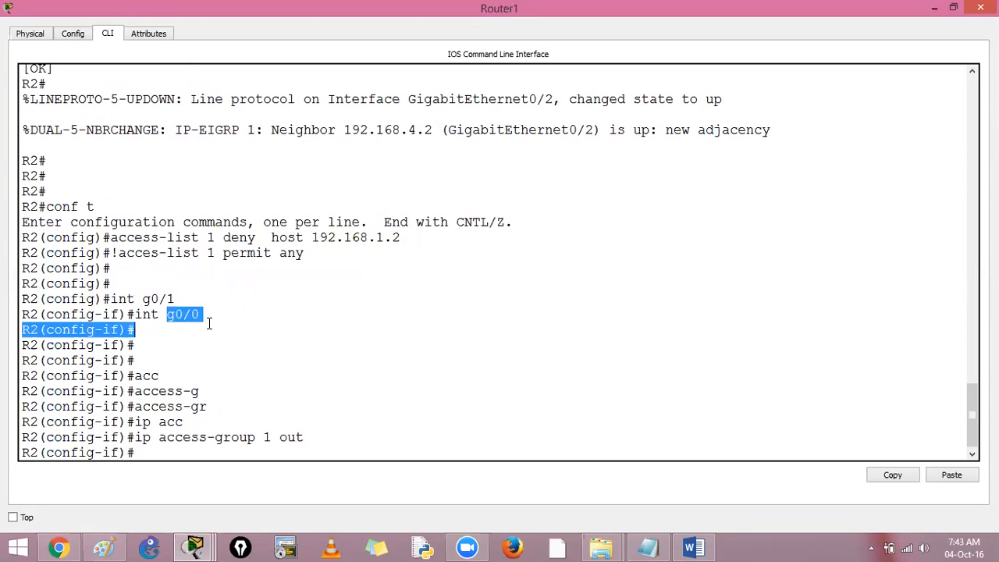
drag(118, 251, 312, 256)
click(384, 382)
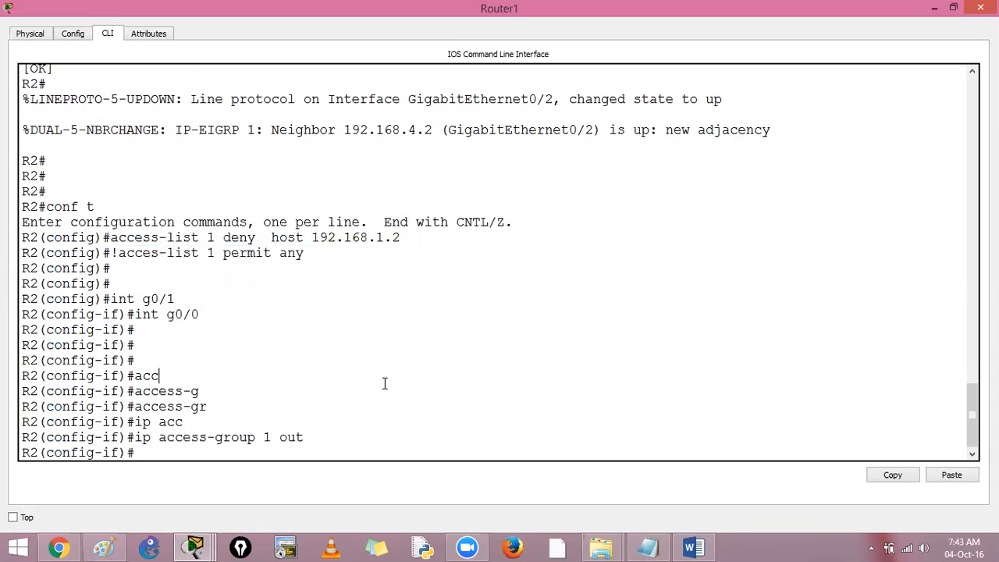
Step: Open PC0's command prompt from the topology and repeat the ping to 192.168.3.2
key(alt+Tab)
click(156, 377)
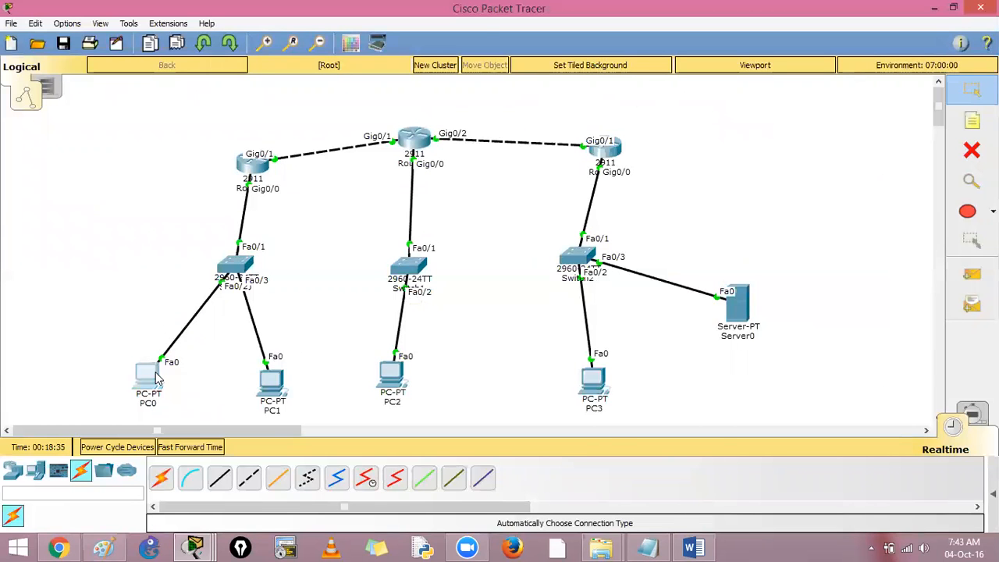
click(635, 181)
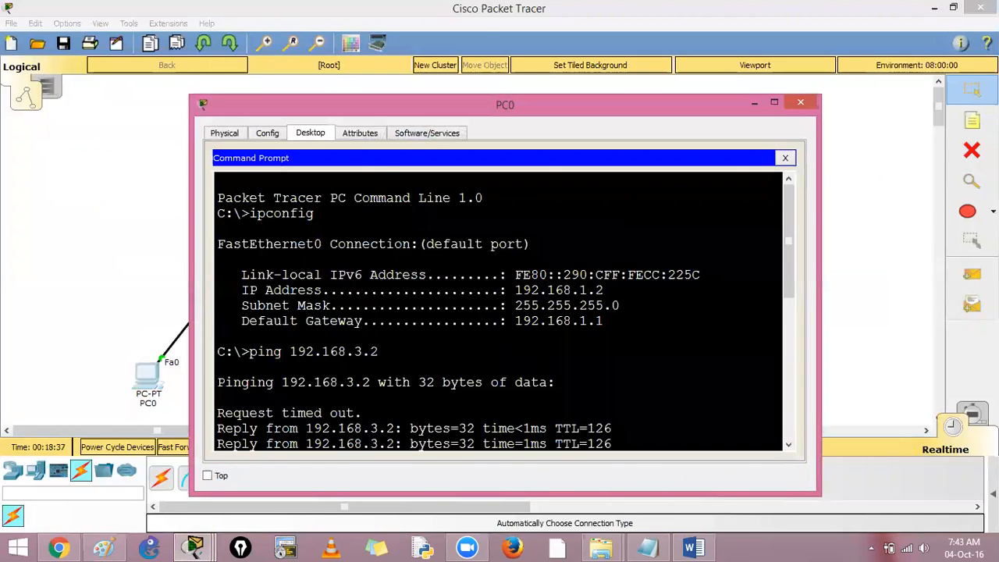
key(Up)
key(Return)
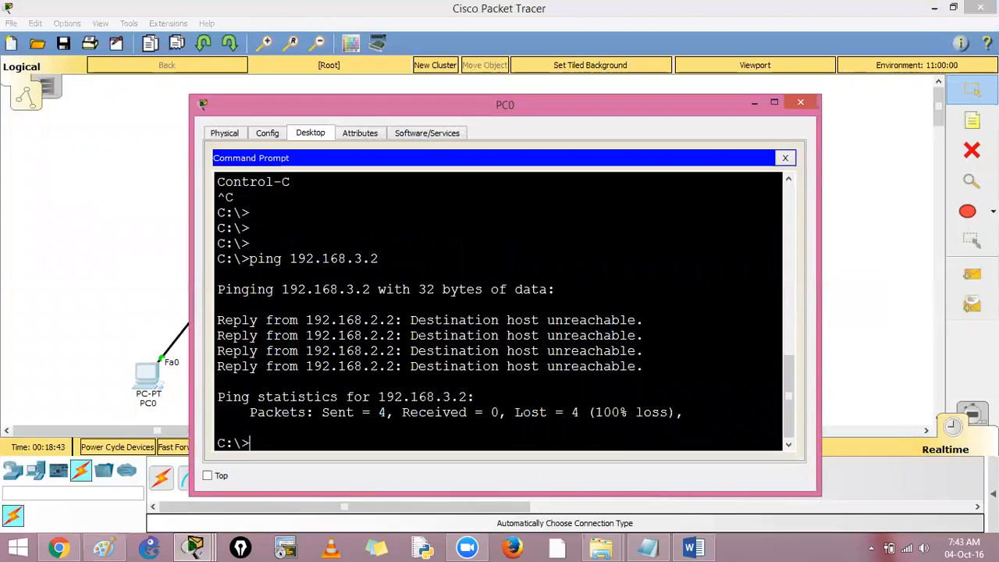
Step: Examine the ping's reply message, replying address and target address against the middle router's Gig0/1 link in the topology
drag(409, 320, 645, 320)
drag(371, 321, 396, 321)
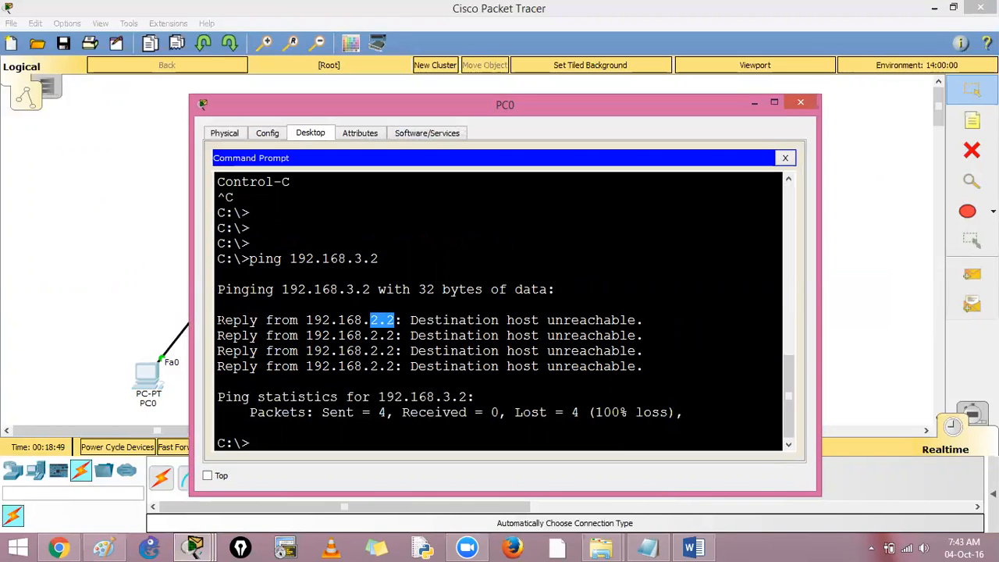
key(alt+Tab)
click(394, 144)
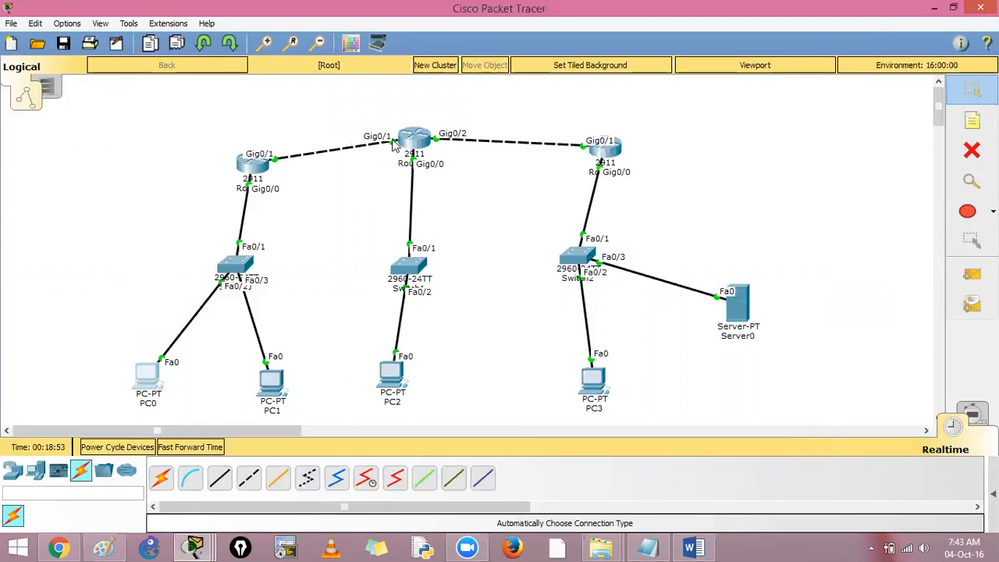
key(alt+Tab)
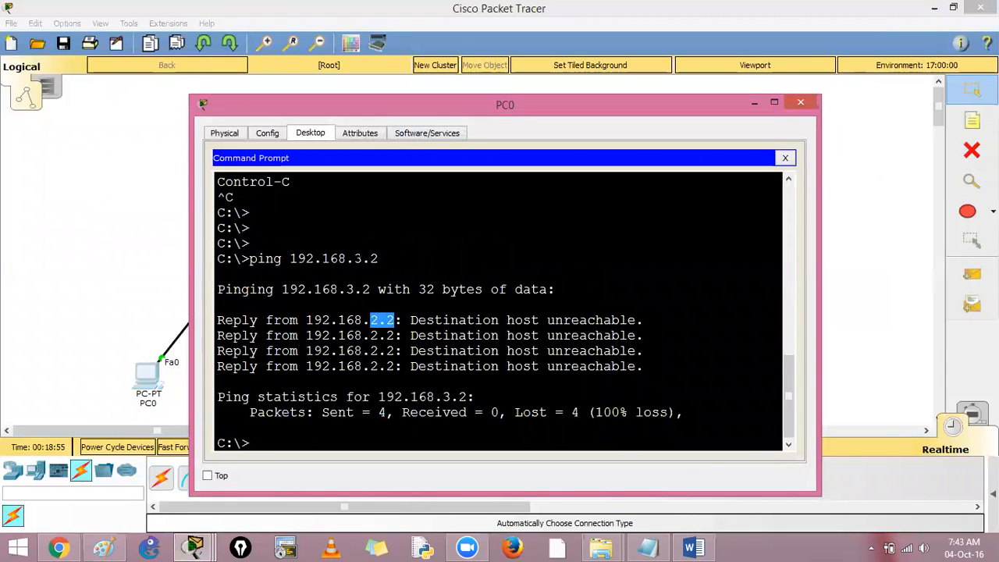
drag(354, 259, 379, 260)
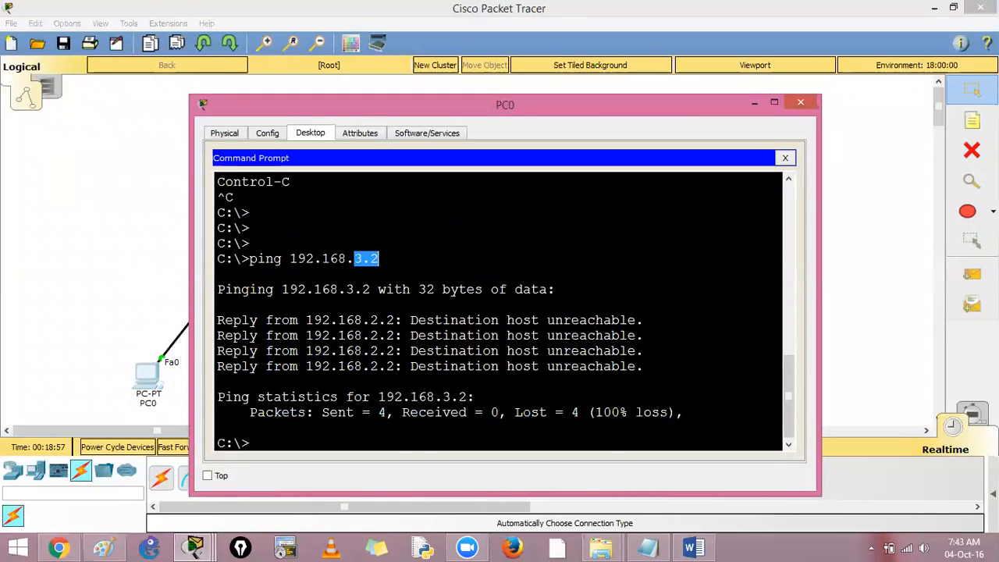
drag(411, 320, 643, 320)
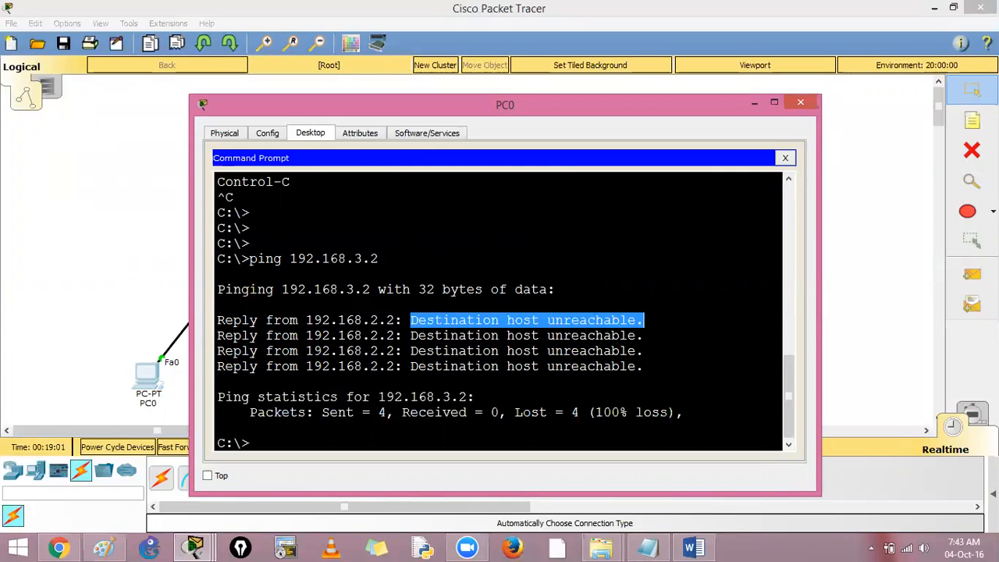
click(156, 265)
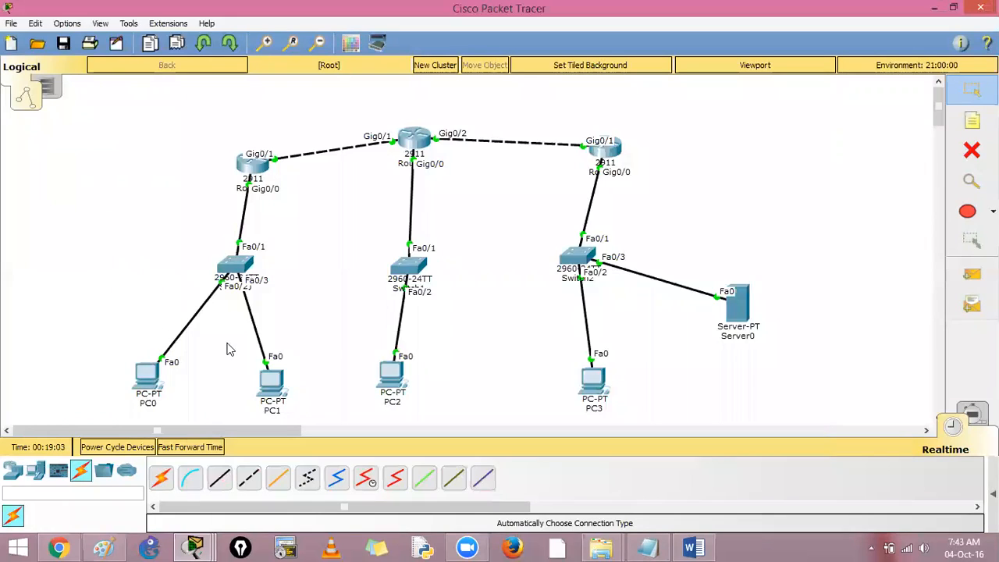
Step: Open PC3's command prompt, display its IP configuration with ipconfig, and ping 192.168.3.2
click(601, 384)
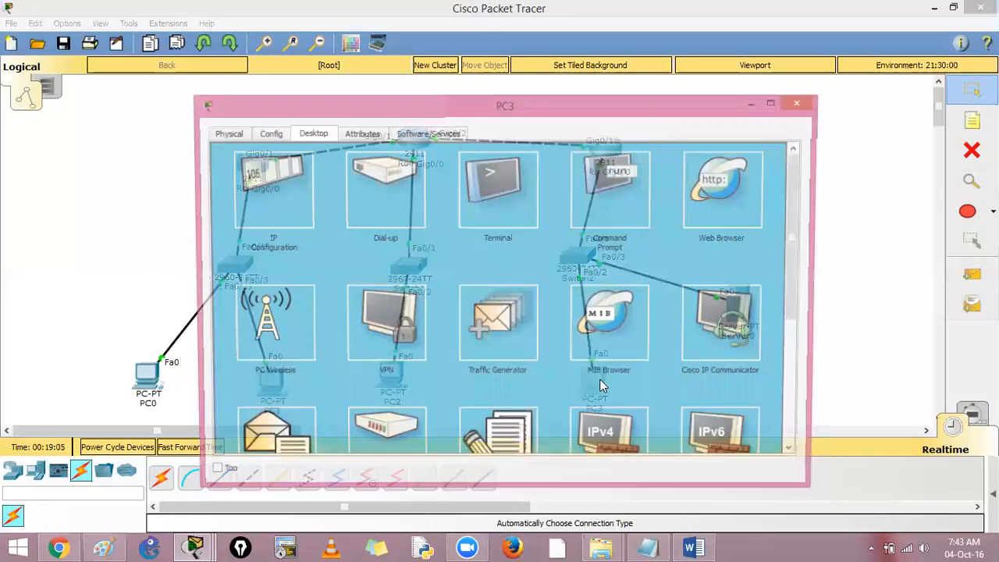
click(625, 228)
text(ipconfig)
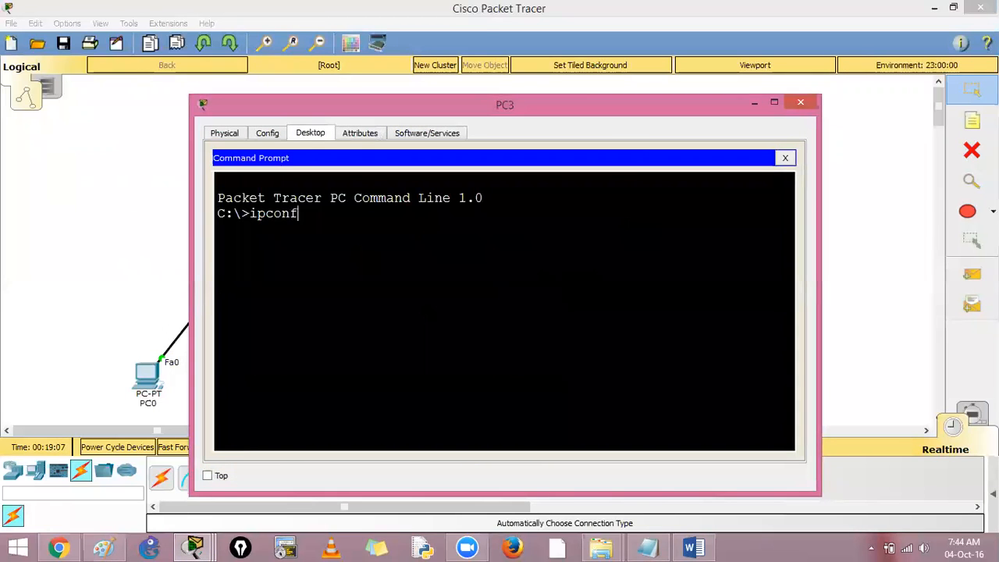
key(Return)
text(ping 1)
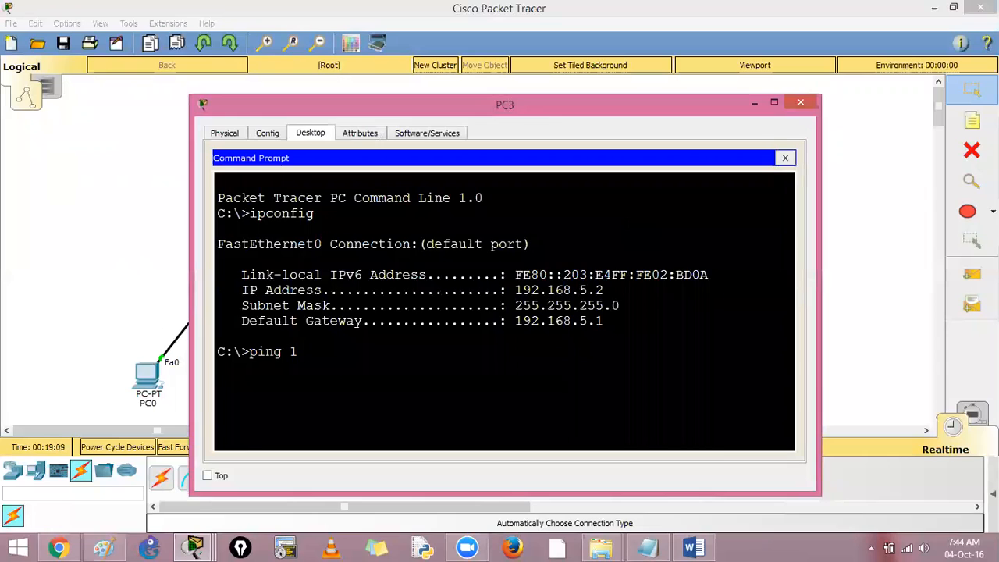
text(92.168.3.2)
key(Return)
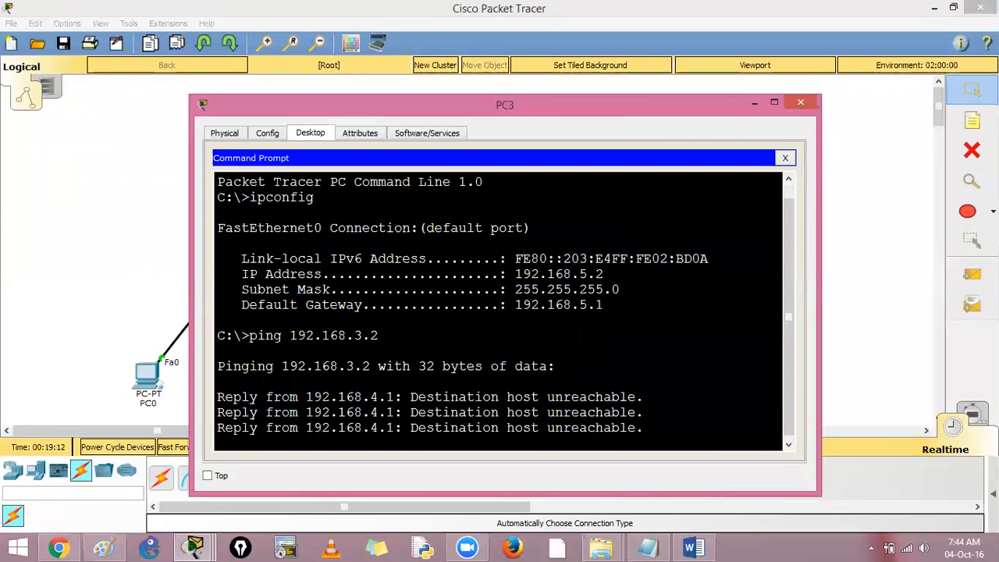
Step: Compare the address replying to PC3's ping with the middle router's Gig0/2 link and examine the reply message
drag(362, 320, 403, 321)
key(alt+Tab)
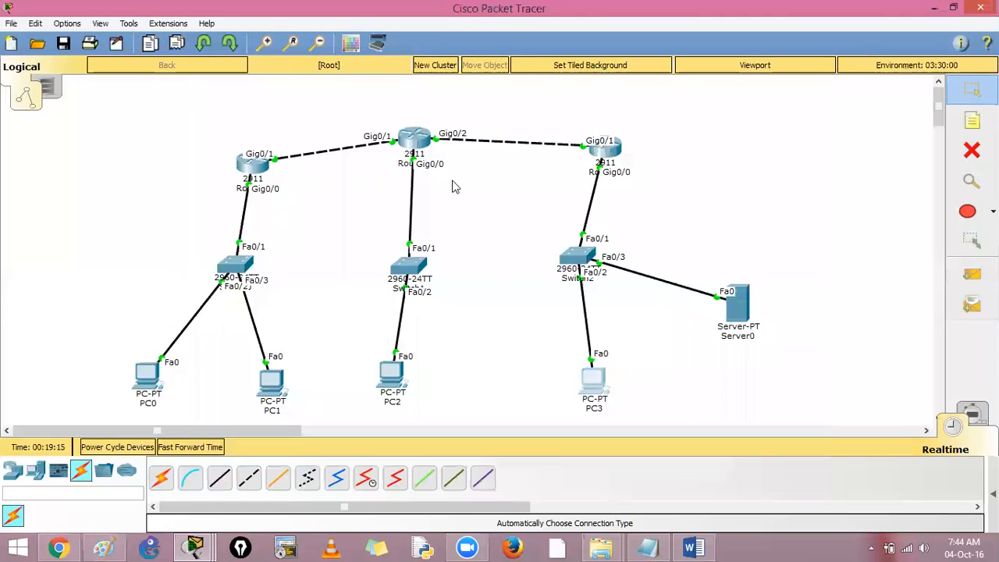
click(443, 138)
key(alt+Tab)
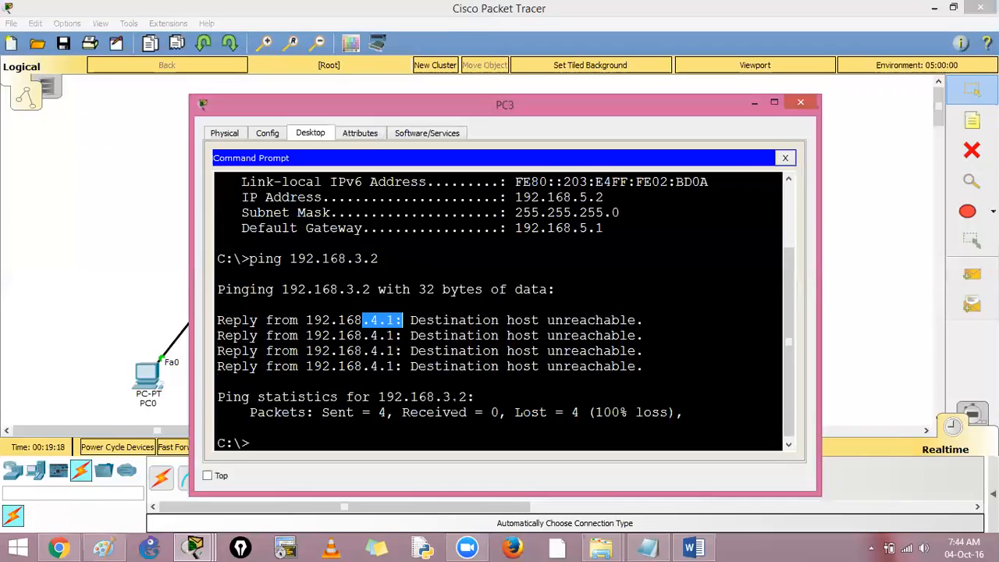
drag(410, 320, 643, 320)
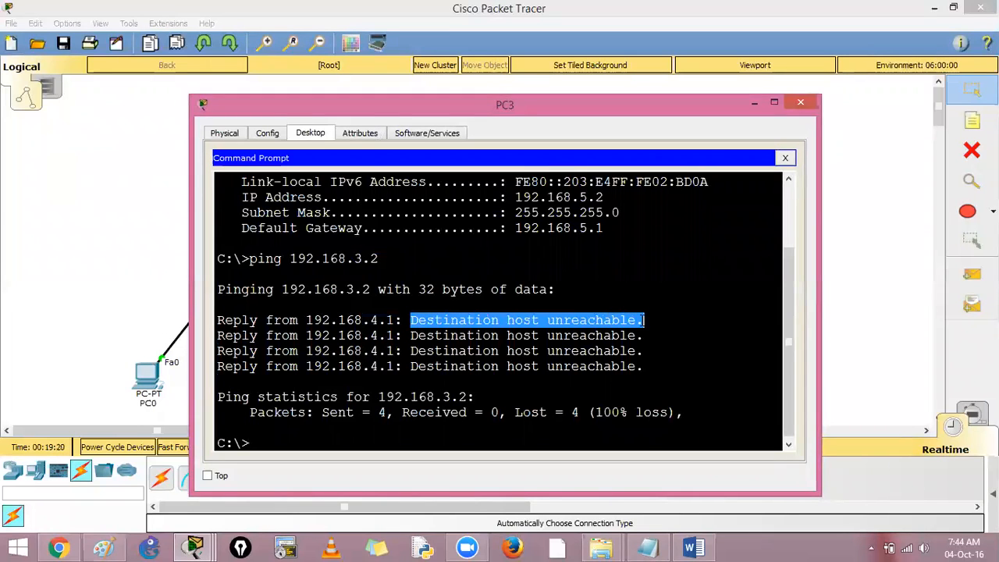
Step: Uncomment the line access-list 1 permit any in the Notepad notes, compare it with the deny line, and copy it
click(648, 547)
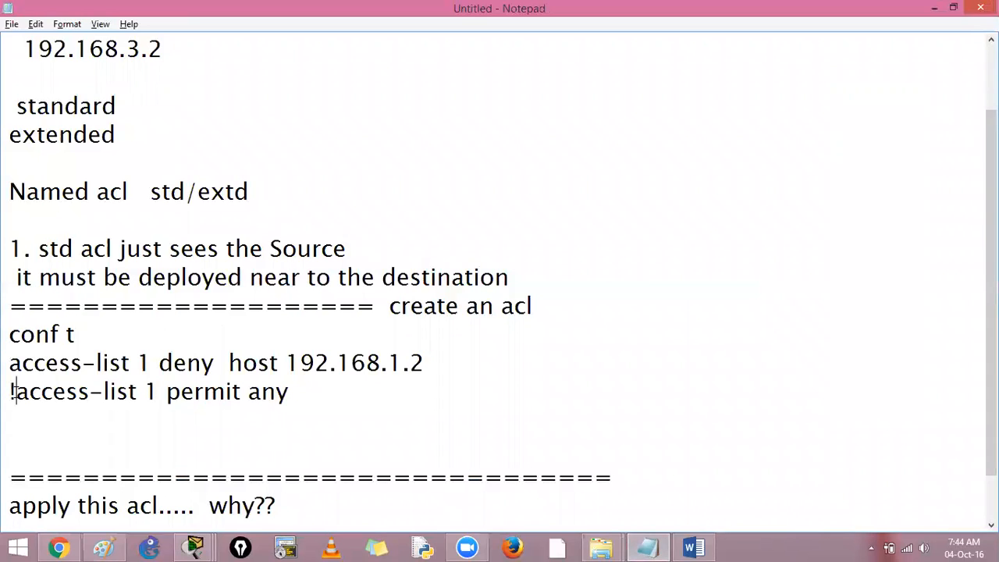
key(BackSpace)
drag(10, 393, 286, 394)
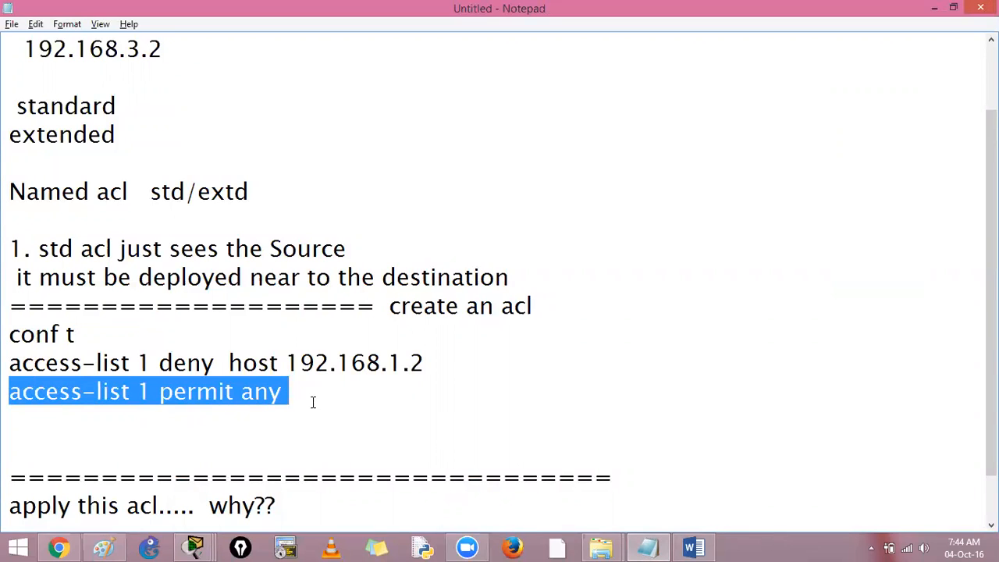
drag(158, 362, 216, 364)
drag(160, 392, 322, 412)
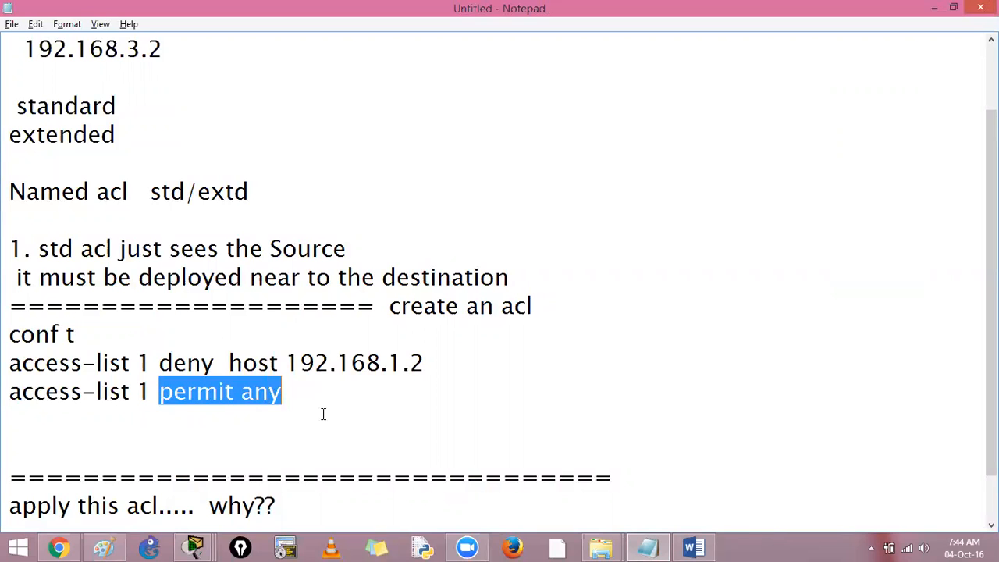
drag(7, 395, 283, 395)
key(super+c)
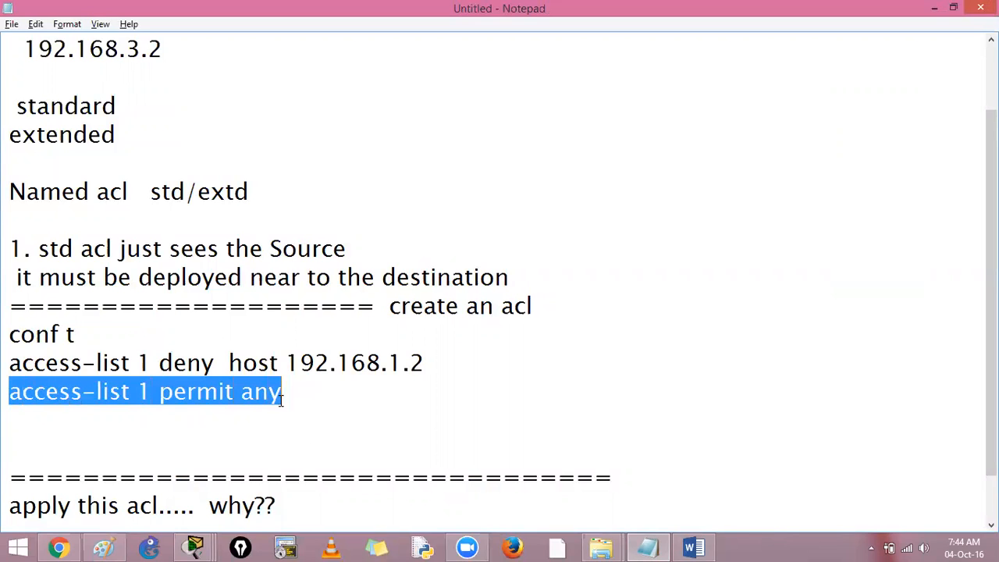
Step: Switch to Packet Tracer, open the middle router's CLI in a maximized window, and exit from interface to global configuration mode
click(194, 546)
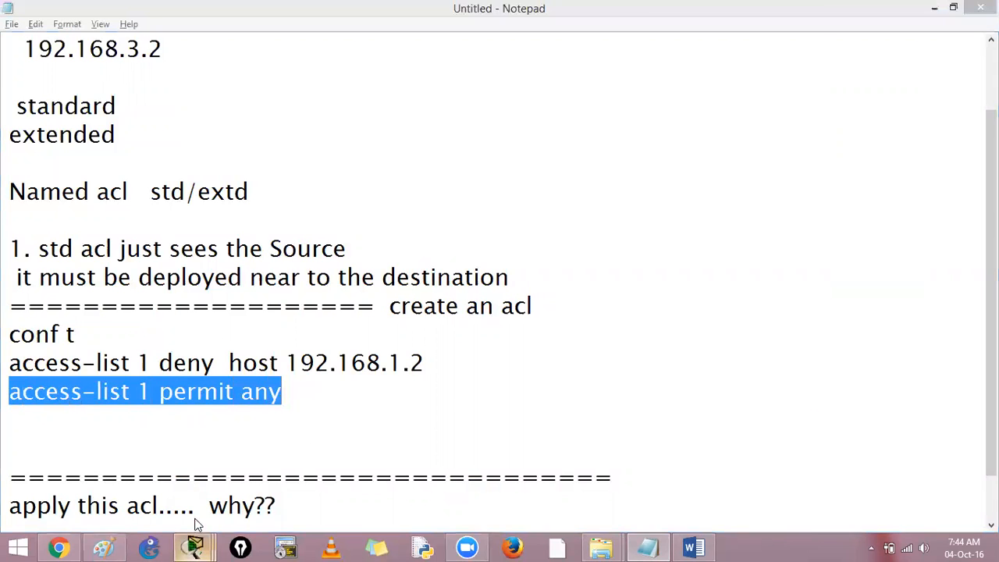
click(117, 472)
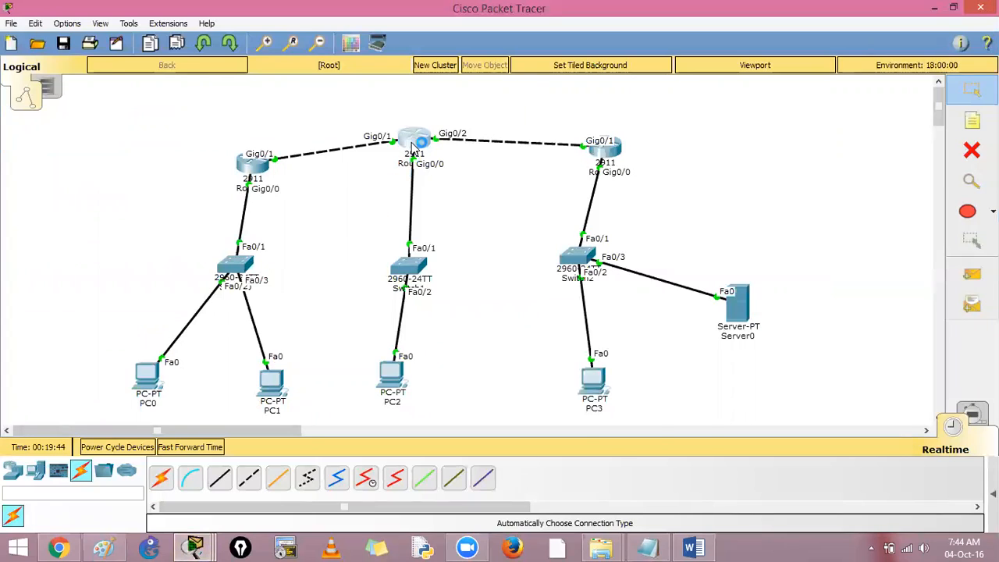
click(413, 140)
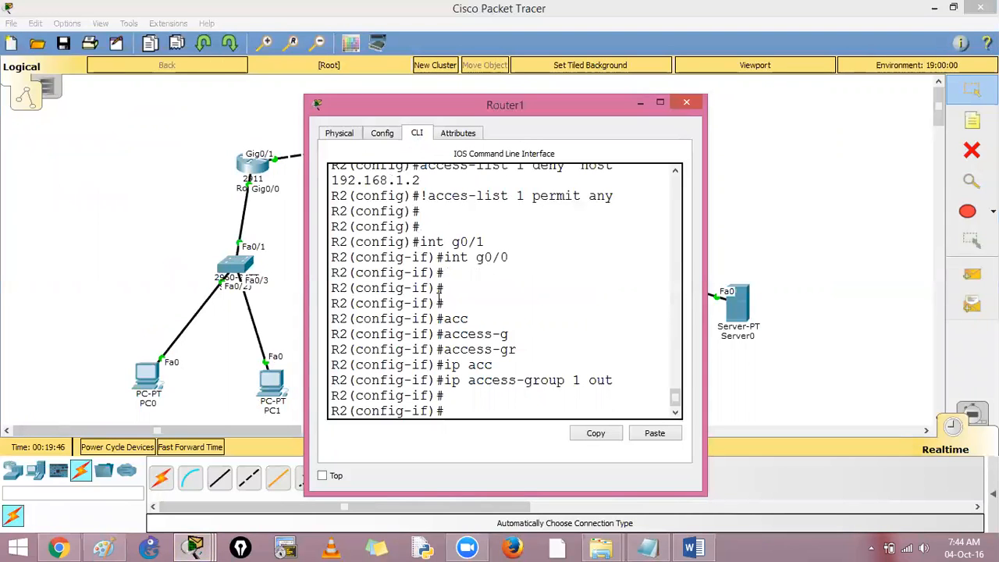
click(660, 103)
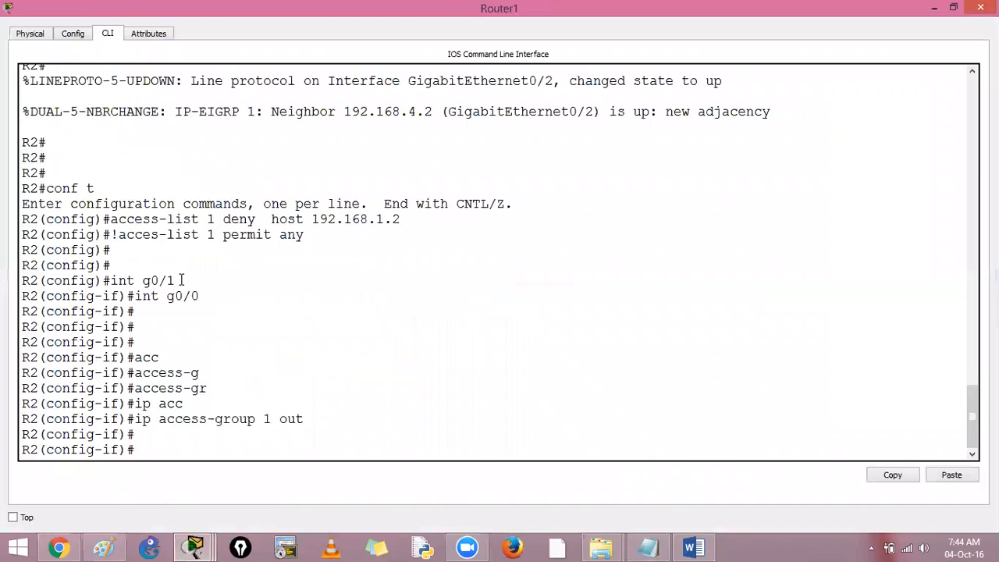
text(exit)
key(Return)
key(Return)
key(Return)
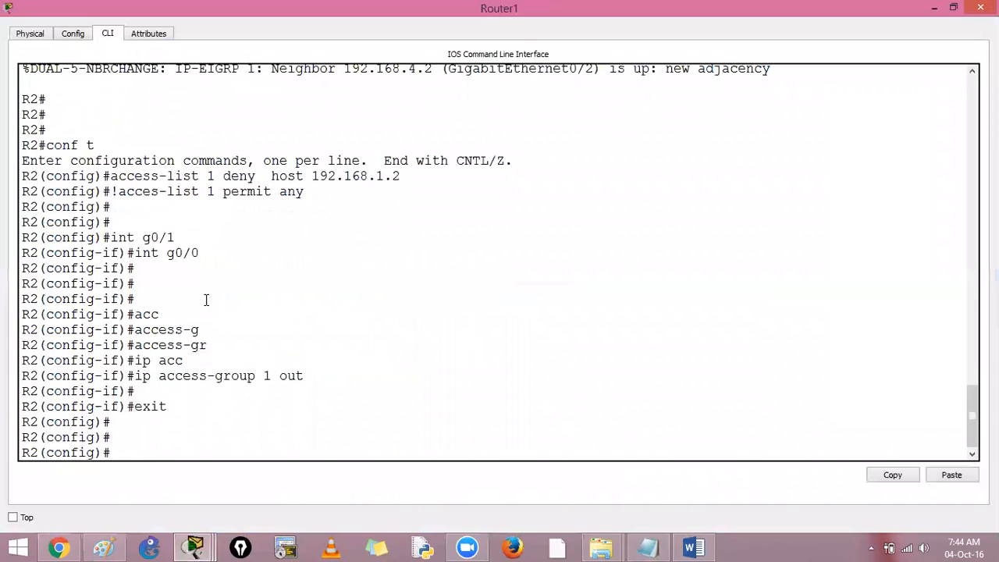
Step: Try to add the copied command access-list 1 permit any and return to privileged EXEC mode
right_click(171, 428)
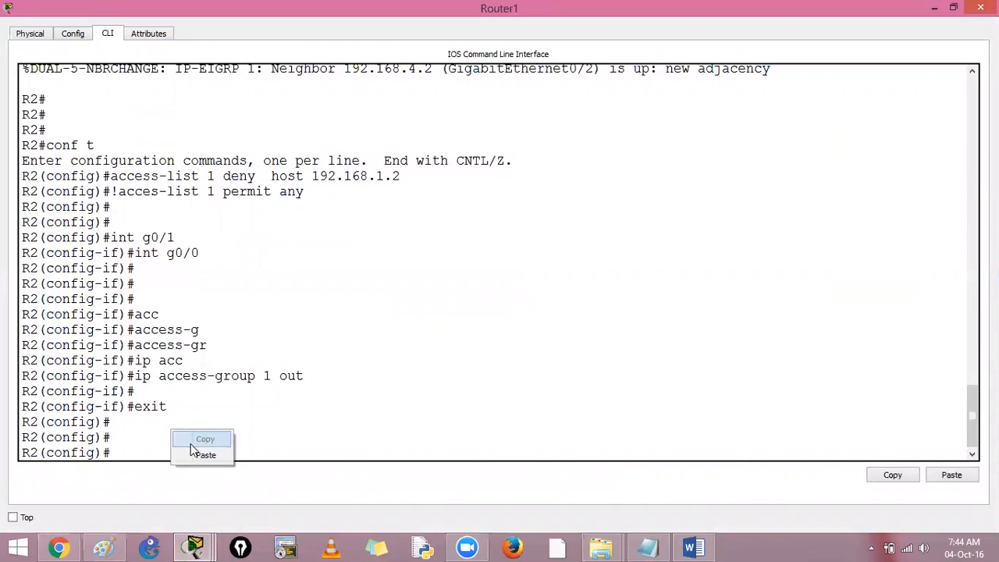
click(194, 455)
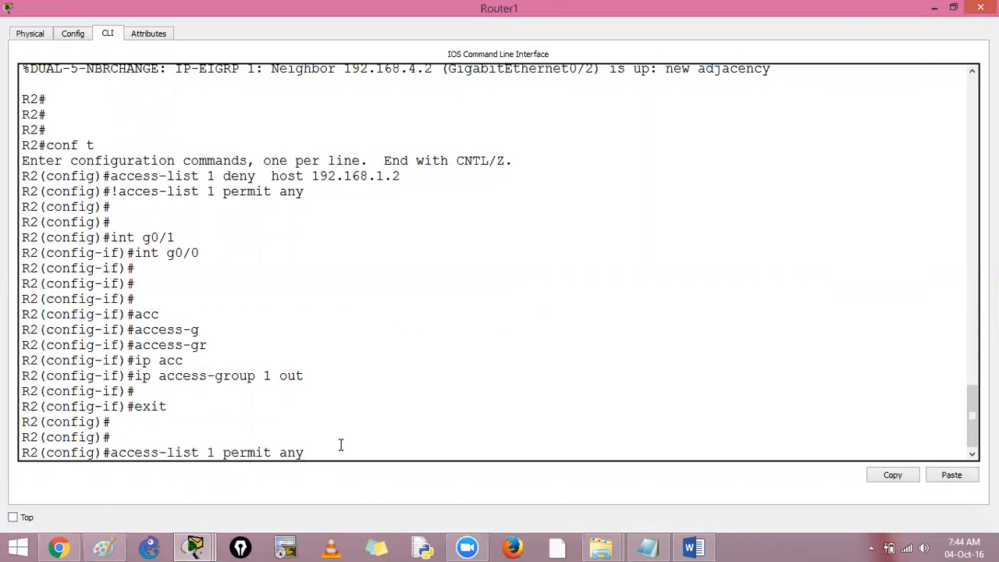
key(ctrl+z)
key(Return)
key(Return)
key(Return)
Step: Run show access-lists on the router and examine the list type, its entry and the match counter
text(sh acc)
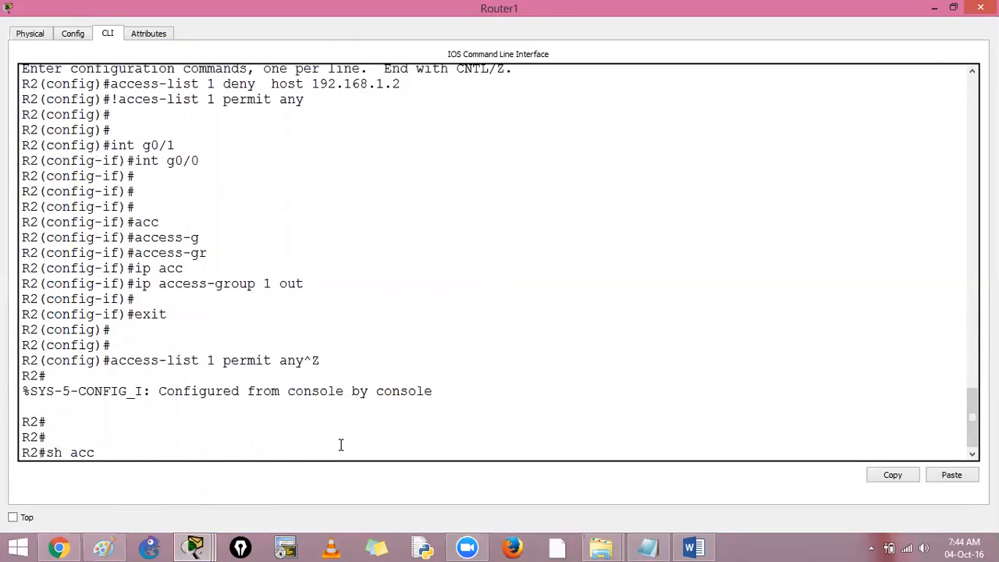
key(Tab)
key(Return)
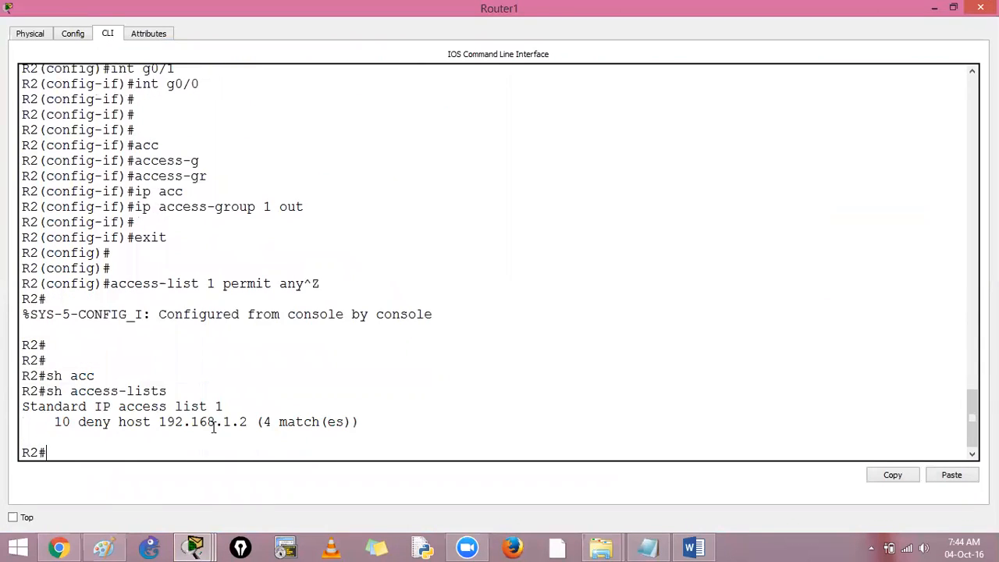
drag(53, 421, 372, 416)
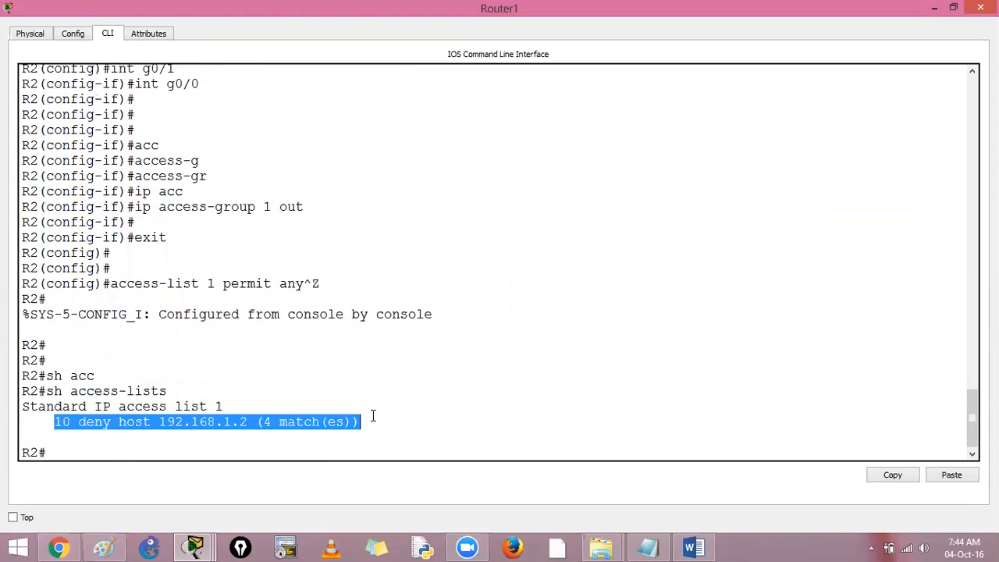
click(372, 417)
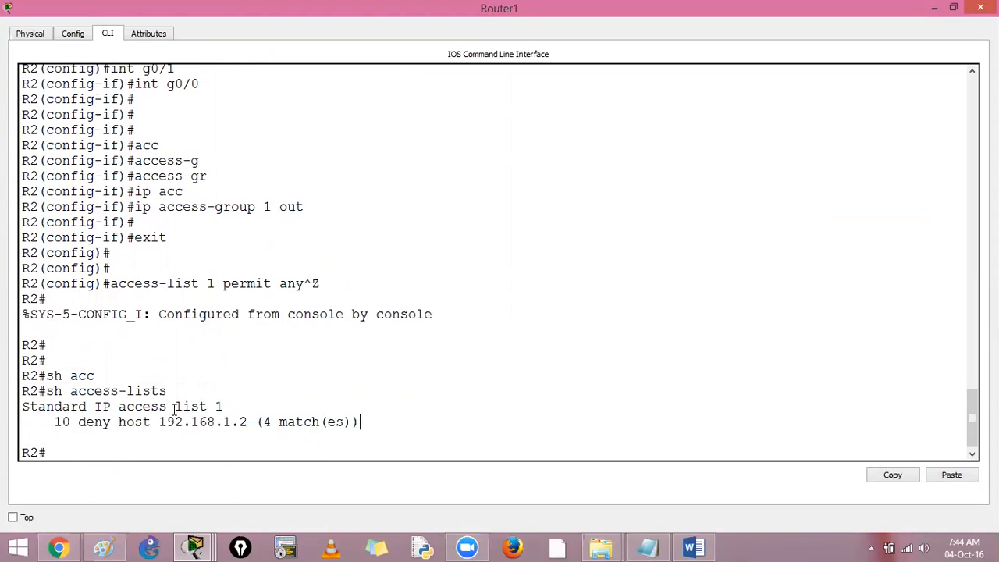
drag(69, 391, 178, 390)
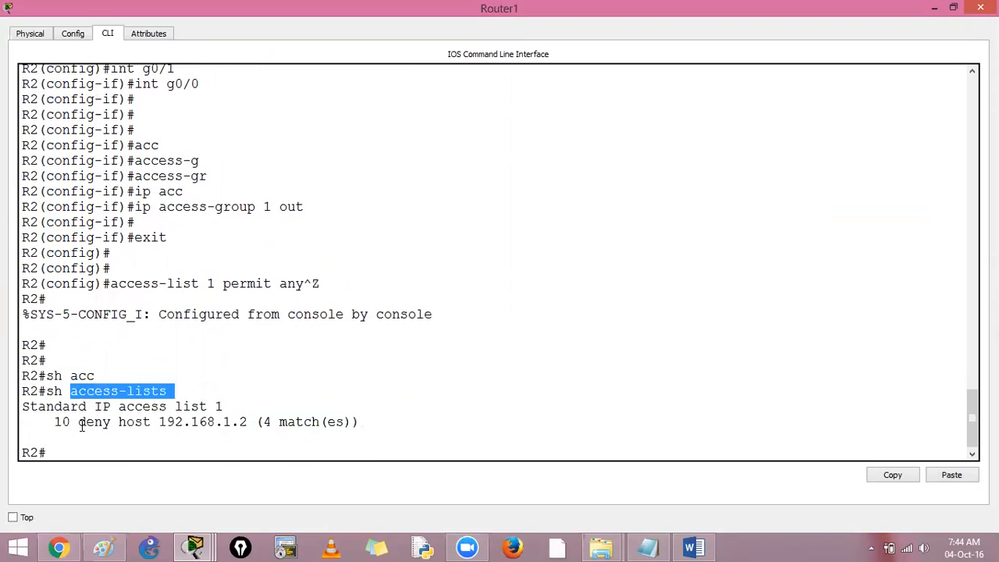
drag(22, 407, 240, 402)
click(228, 404)
drag(54, 422, 272, 422)
click(257, 445)
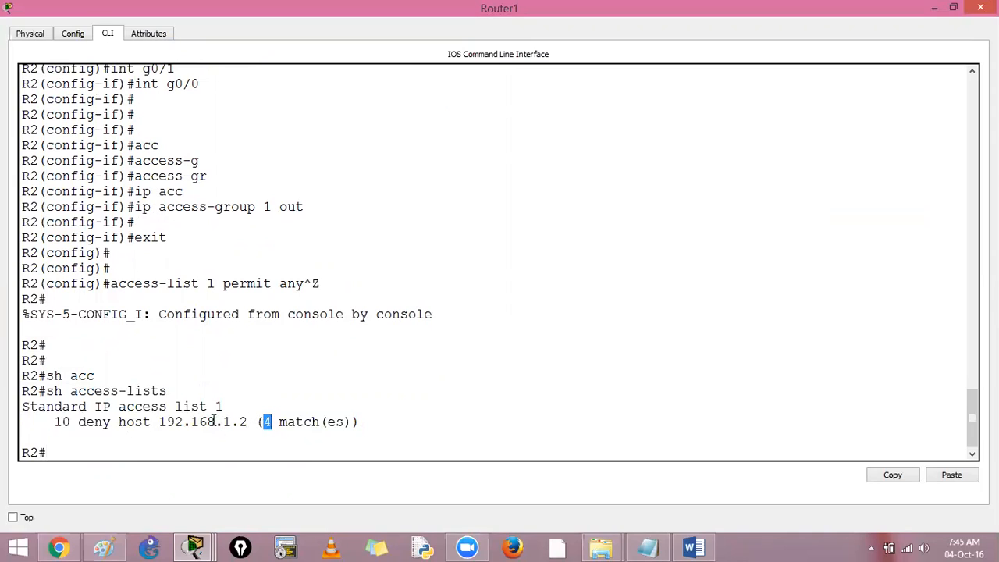
Step: Enter global configuration mode, add access-list 1 permit any from the copied line, and return to privileged EXEC mode
click(342, 452)
text(conf t)
key(Return)
right_click(342, 452)
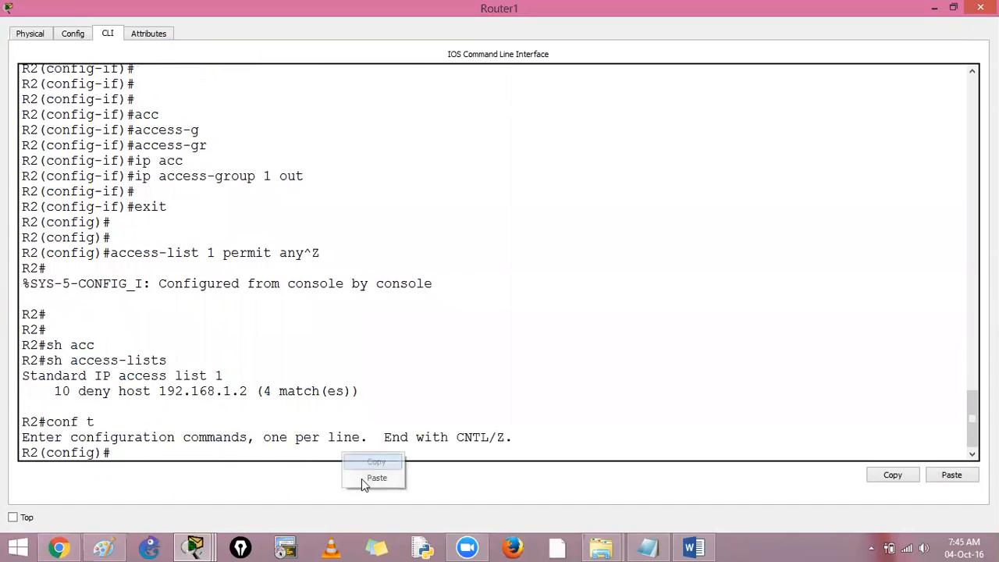
click(361, 478)
key(Return)
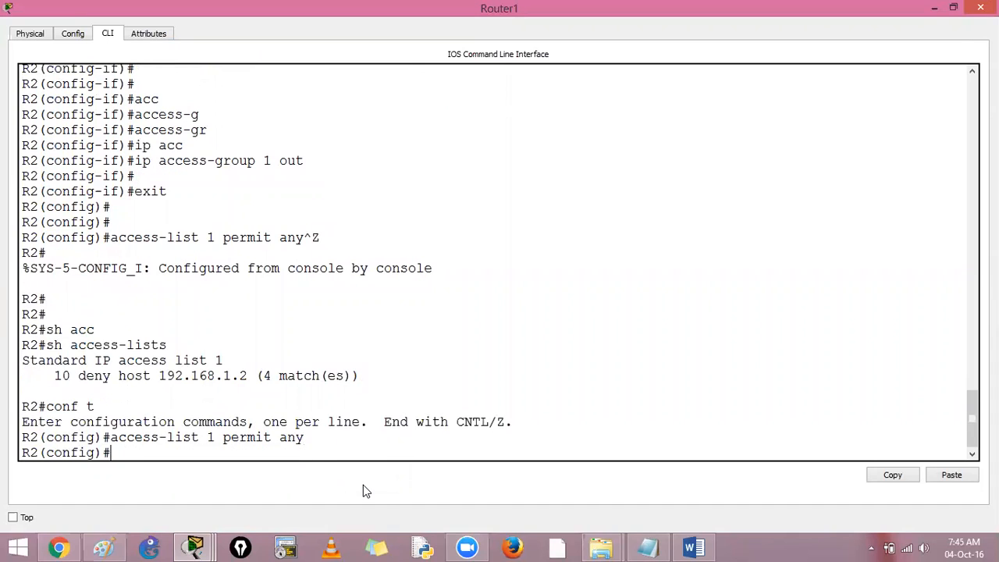
key(ctrl+z)
key(Return)
Step: Run show access-lists again and review the deny and permit entries of access list 1
text(sh access-lists)
key(Tab)
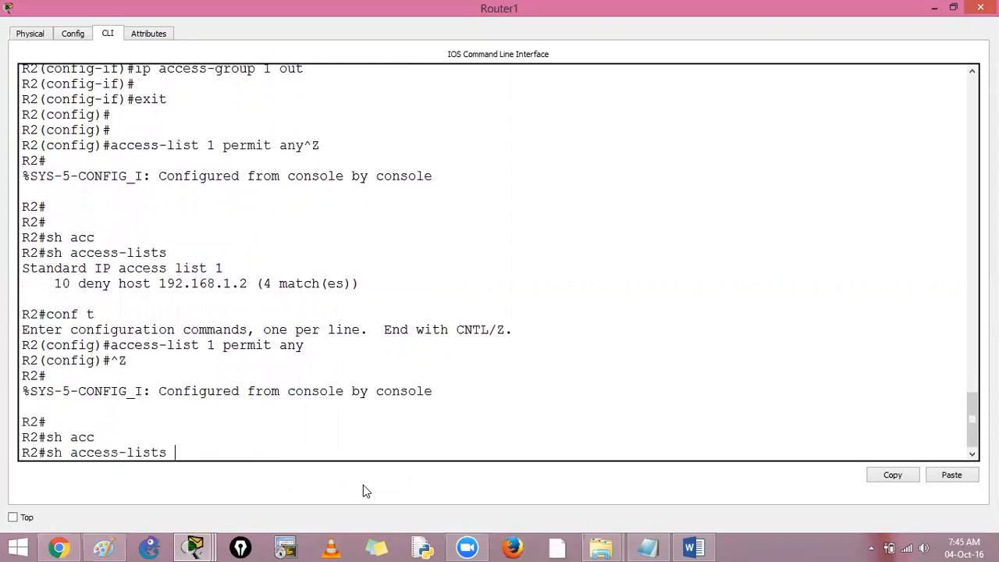
key(Return)
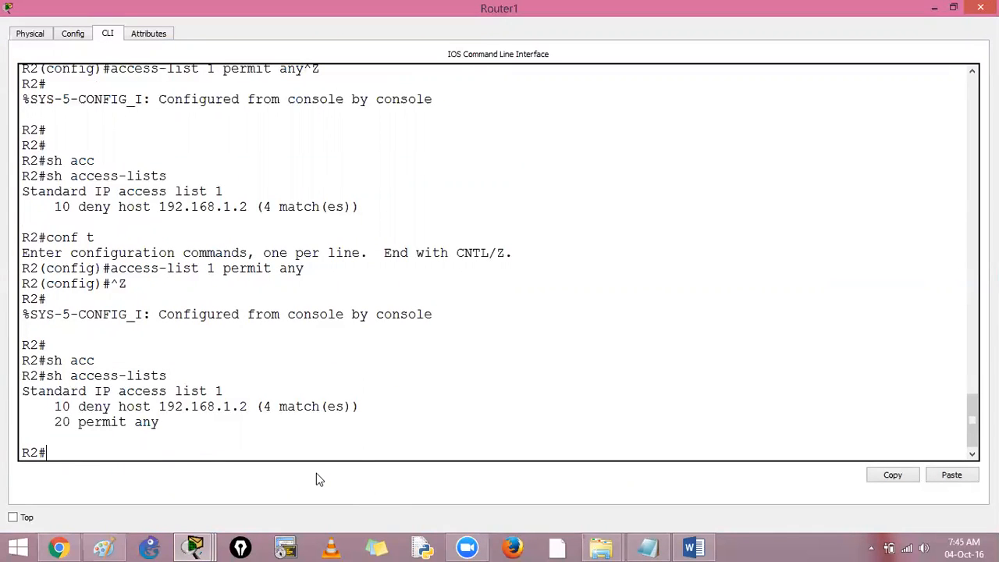
double_click(92, 406)
drag(76, 421, 122, 425)
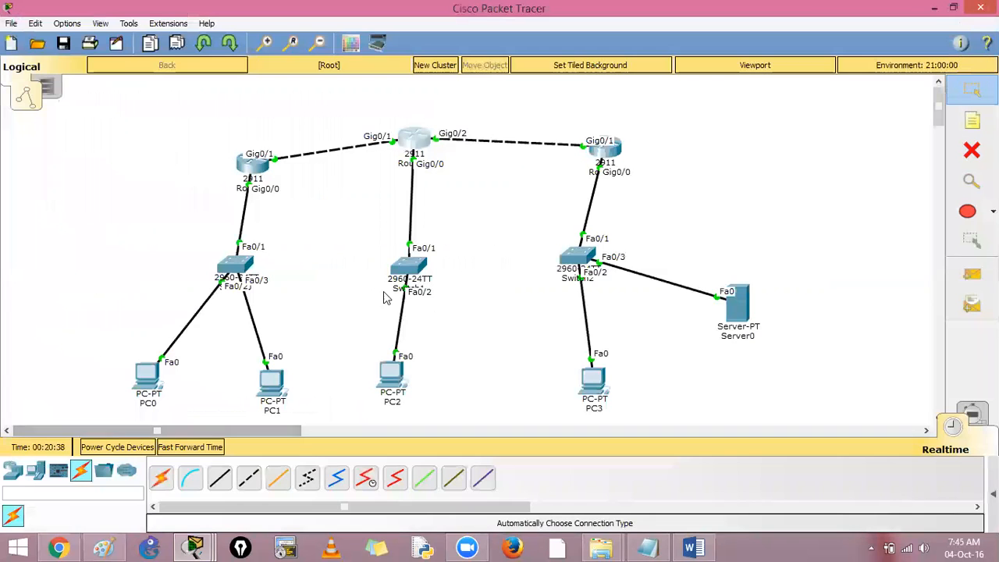
Step: Return to PC3's command prompt from the topology and repeat the ping to 192.168.3.2
click(168, 385)
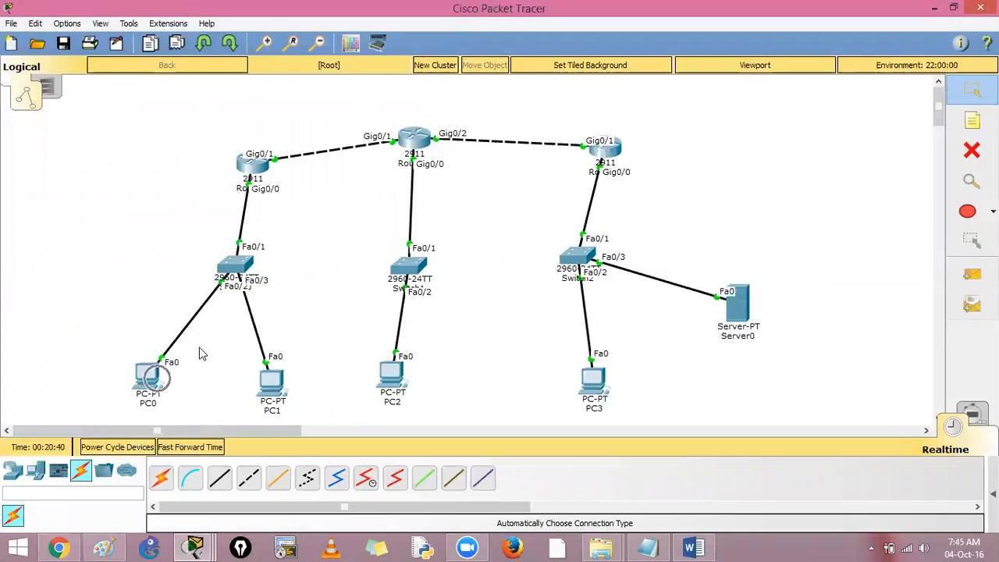
click(591, 380)
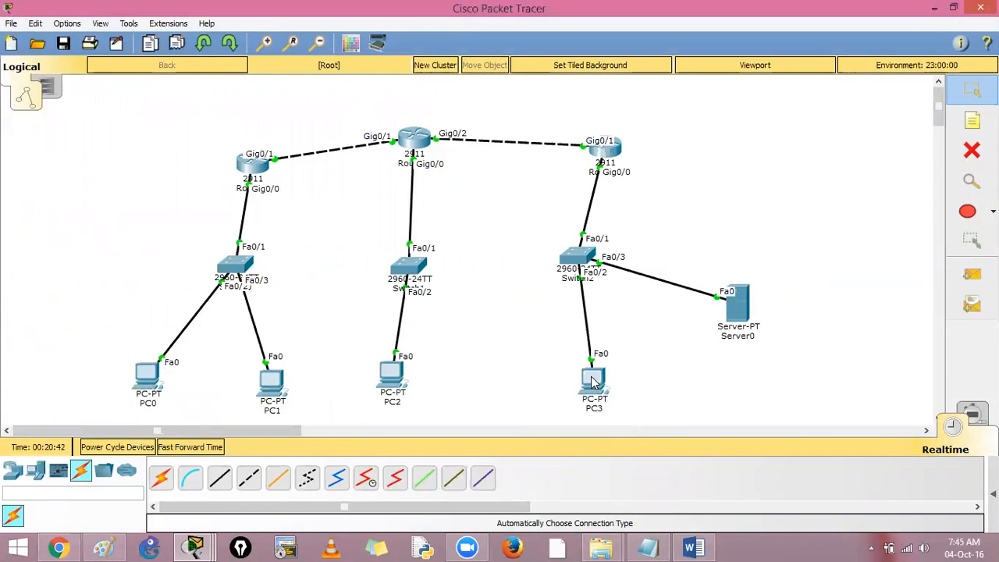
click(592, 380)
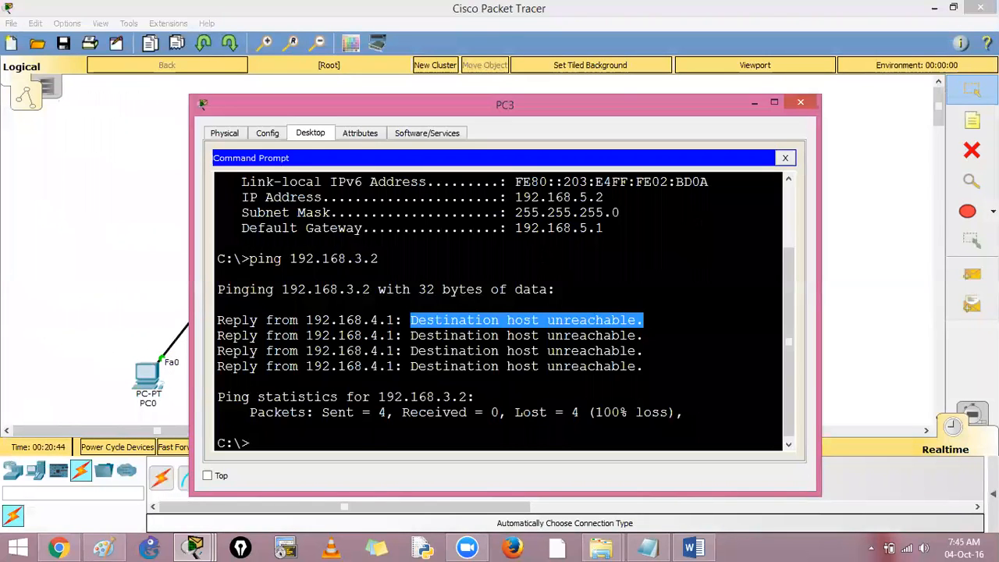
key(Up)
key(Return)
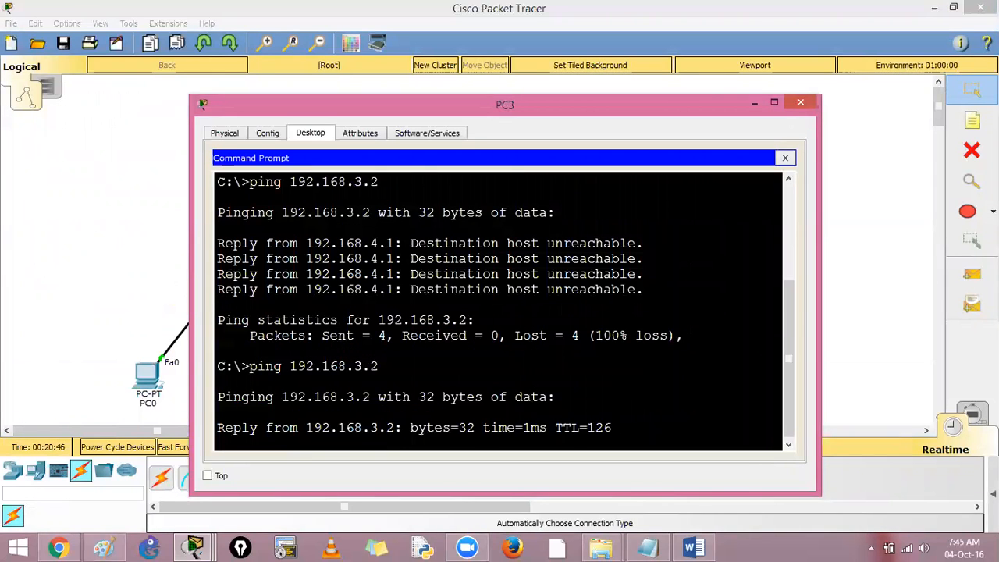
Step: Compare the replies of PC3's earlier and repeated pings to 192.168.3.2, and close the PC3 window
drag(306, 412, 526, 412)
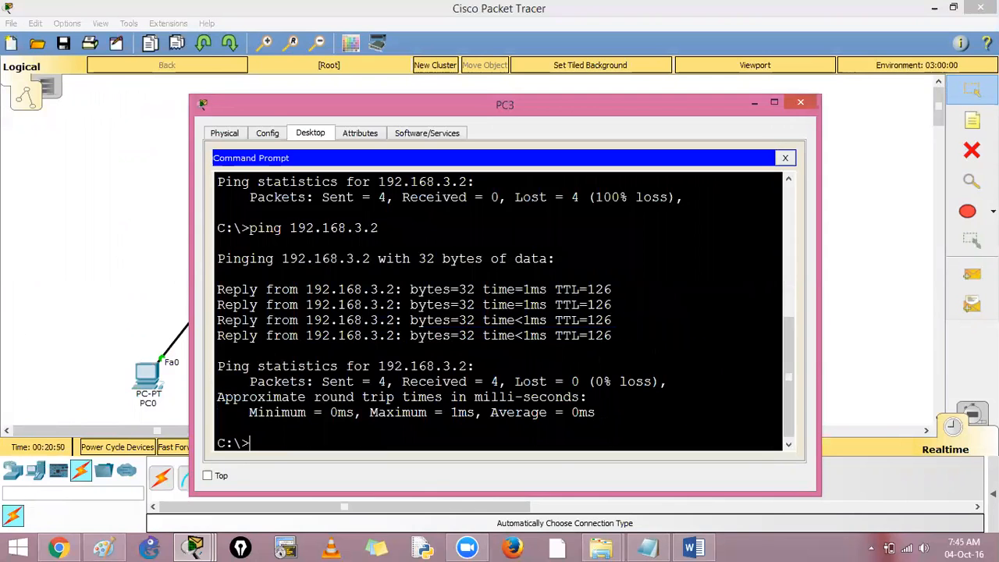
scroll(218, 352, up, 2)
drag(362, 192, 643, 192)
drag(218, 377, 611, 377)
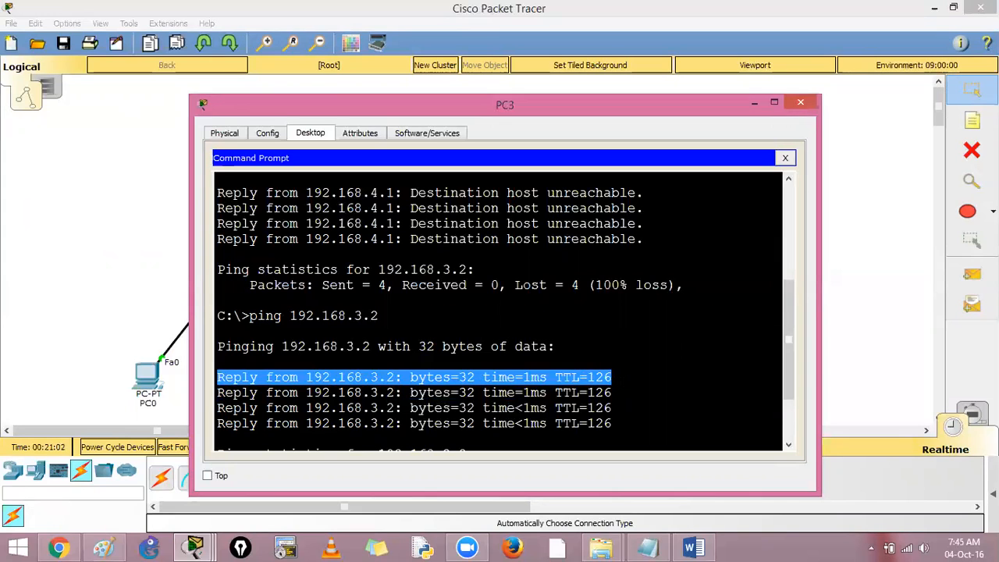
click(800, 103)
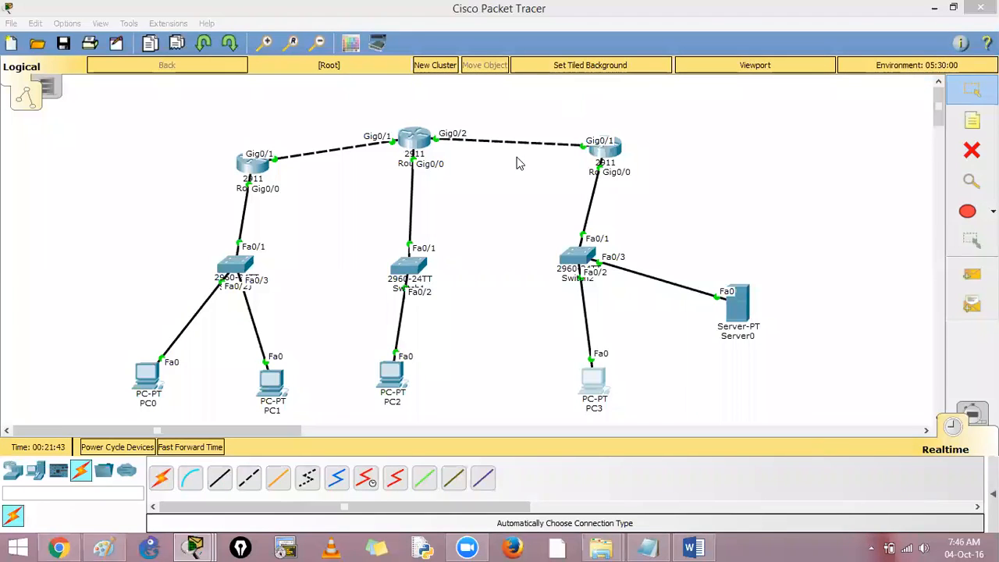